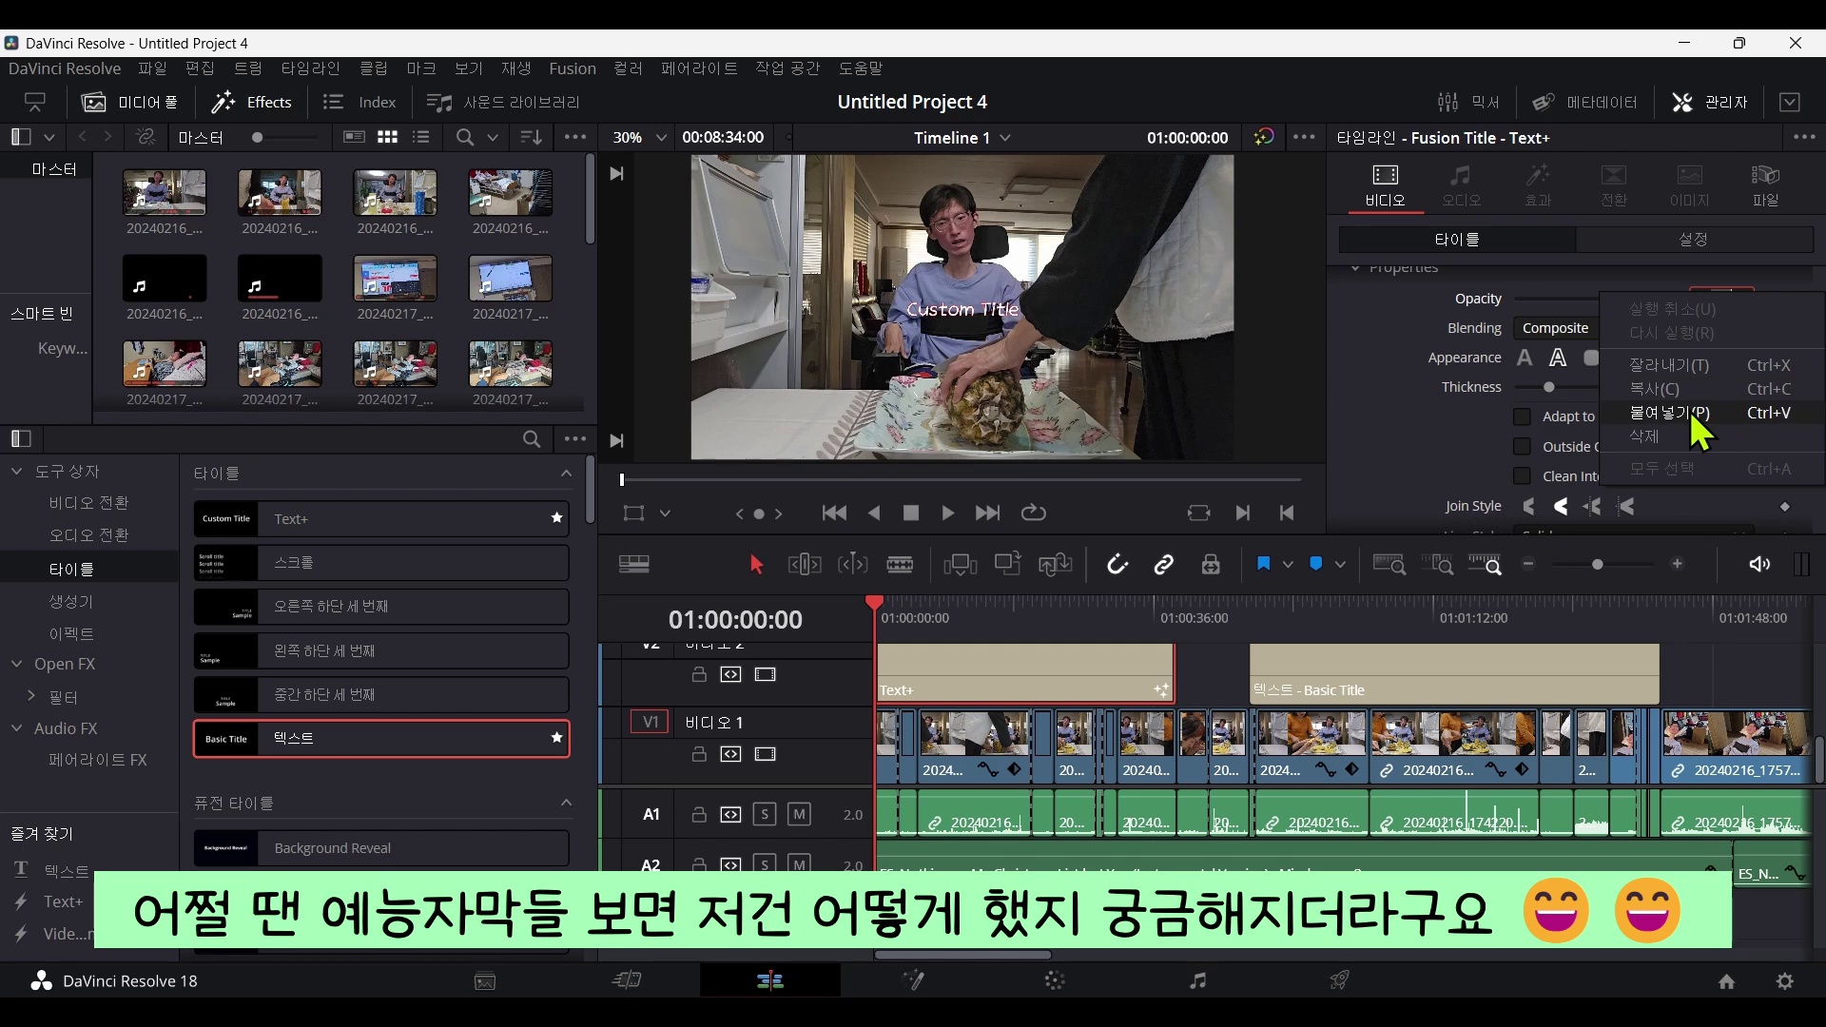
# Paste the copied value into the Opacity settings of the Text+ title's shading elements.
pyautogui.click(1691, 411)
pyautogui.scroll(1, 1570, 447)
pyautogui.rightClick(1722, 360)
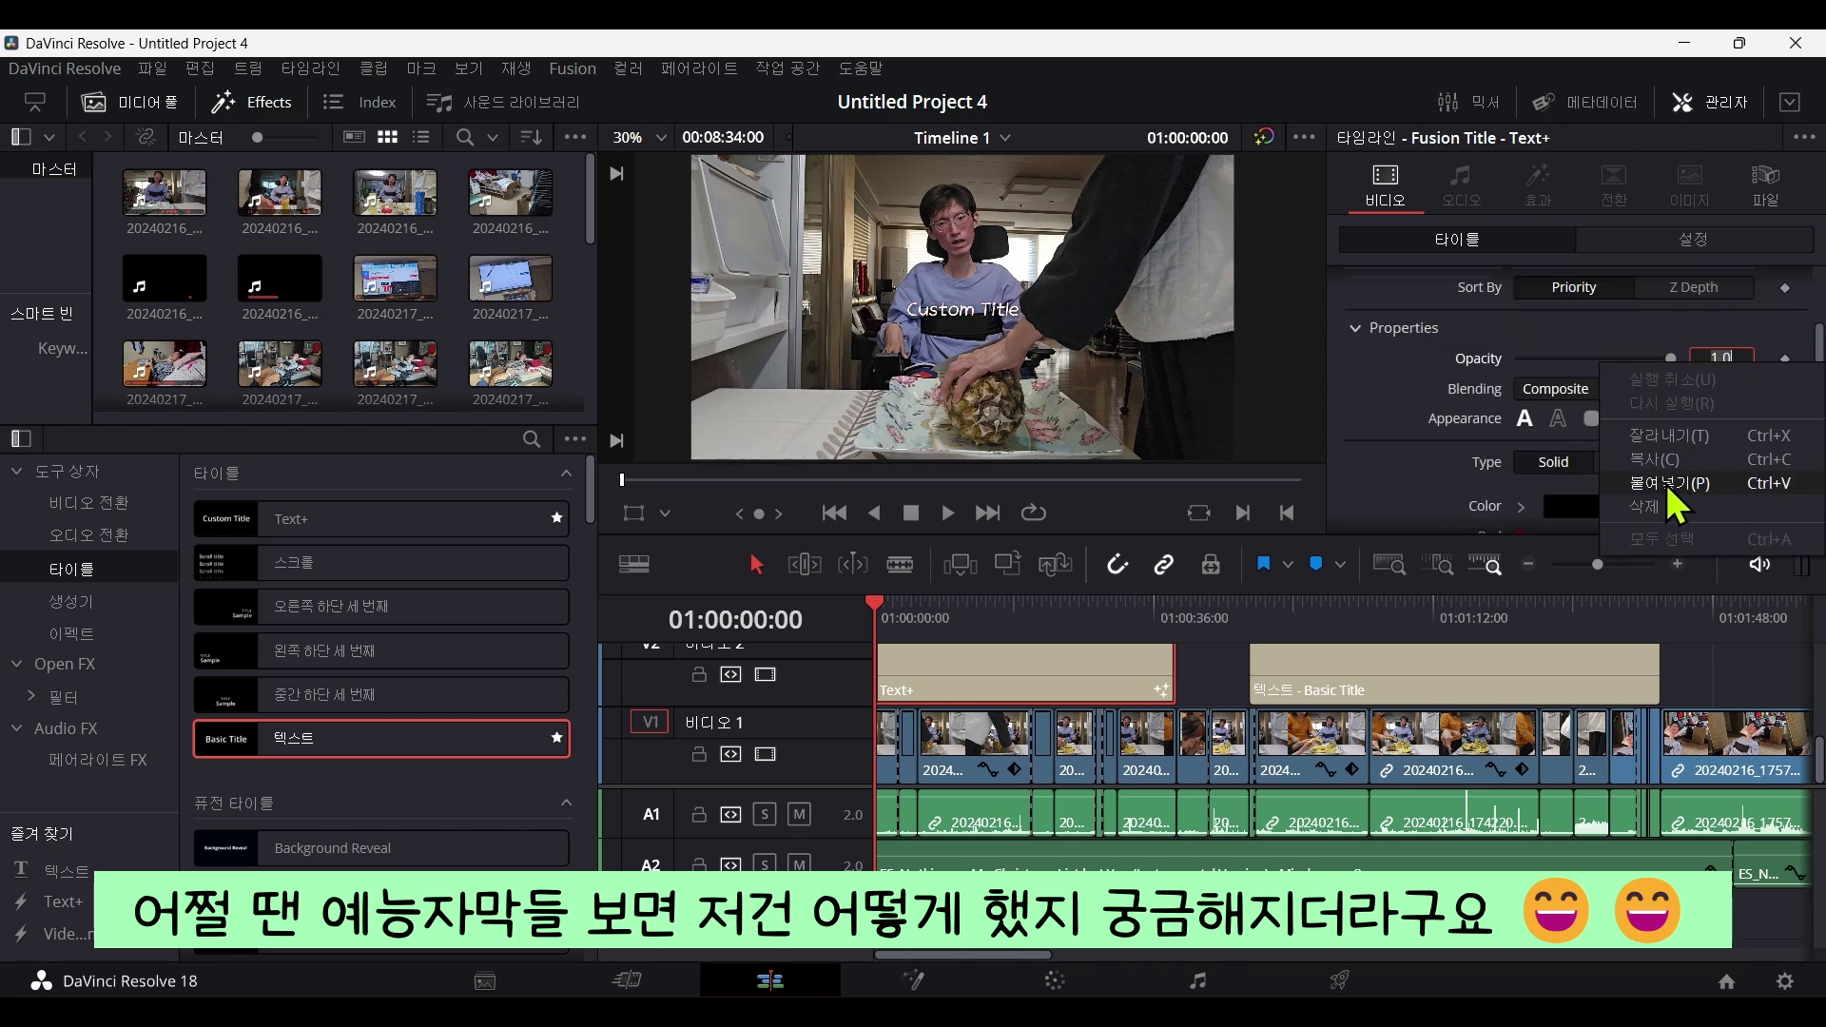
pyautogui.click(1666, 484)
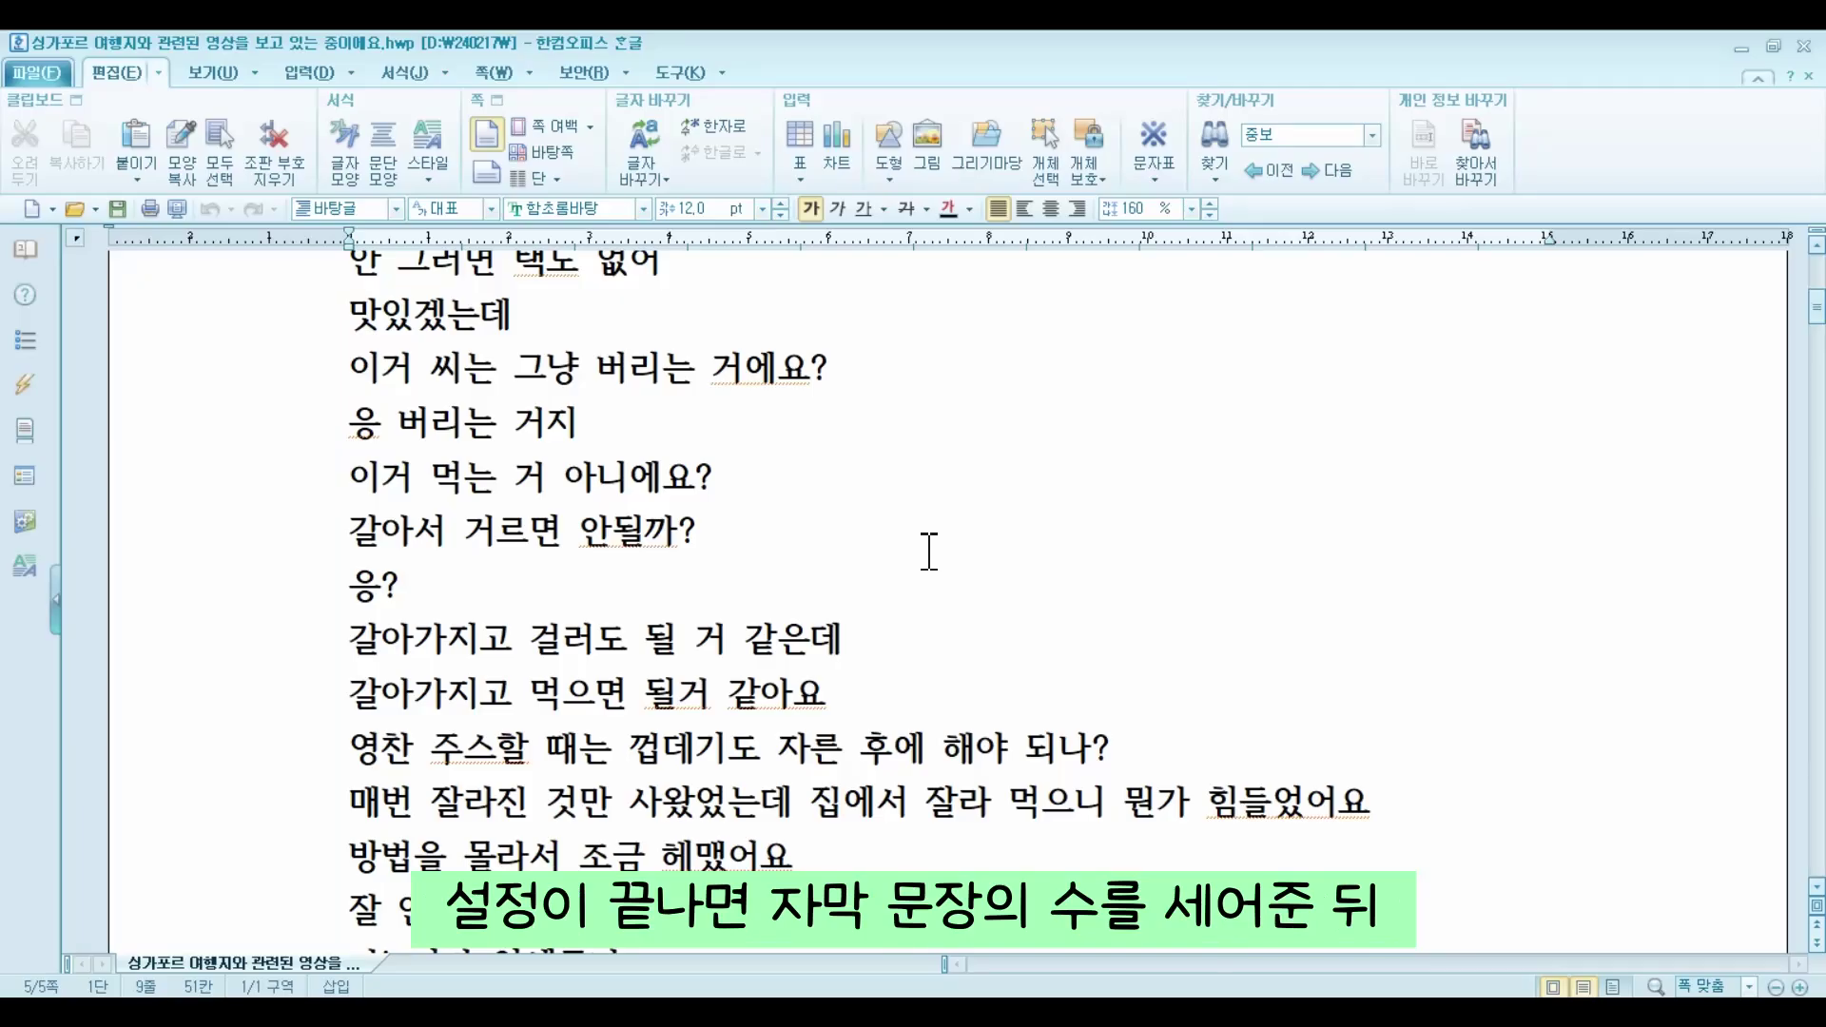
# Check the script's sentences and split the long Basic Title clip on Video 2 into segments from about 01:00:35 to 01:02:00.
pyautogui.scroll(-2, 931, 552)
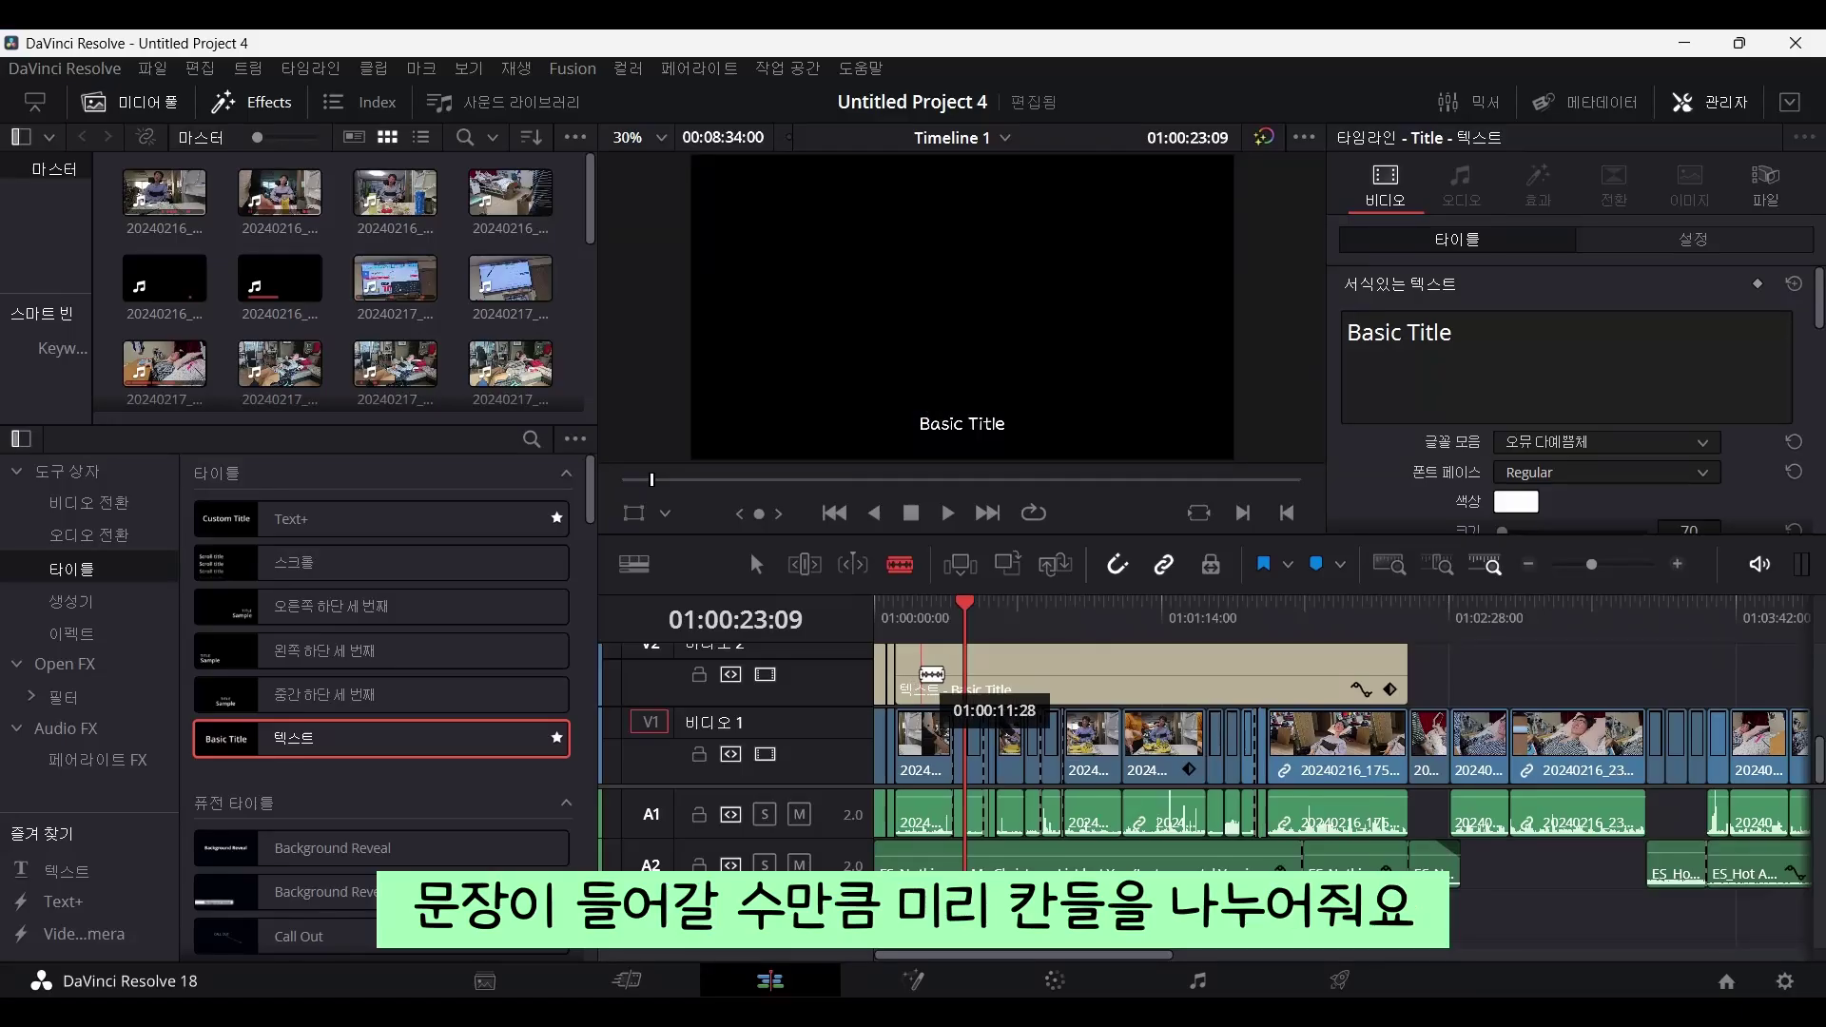
pyautogui.click(1024, 668)
pyautogui.click(1088, 668)
pyautogui.click(1147, 669)
pyautogui.click(1204, 669)
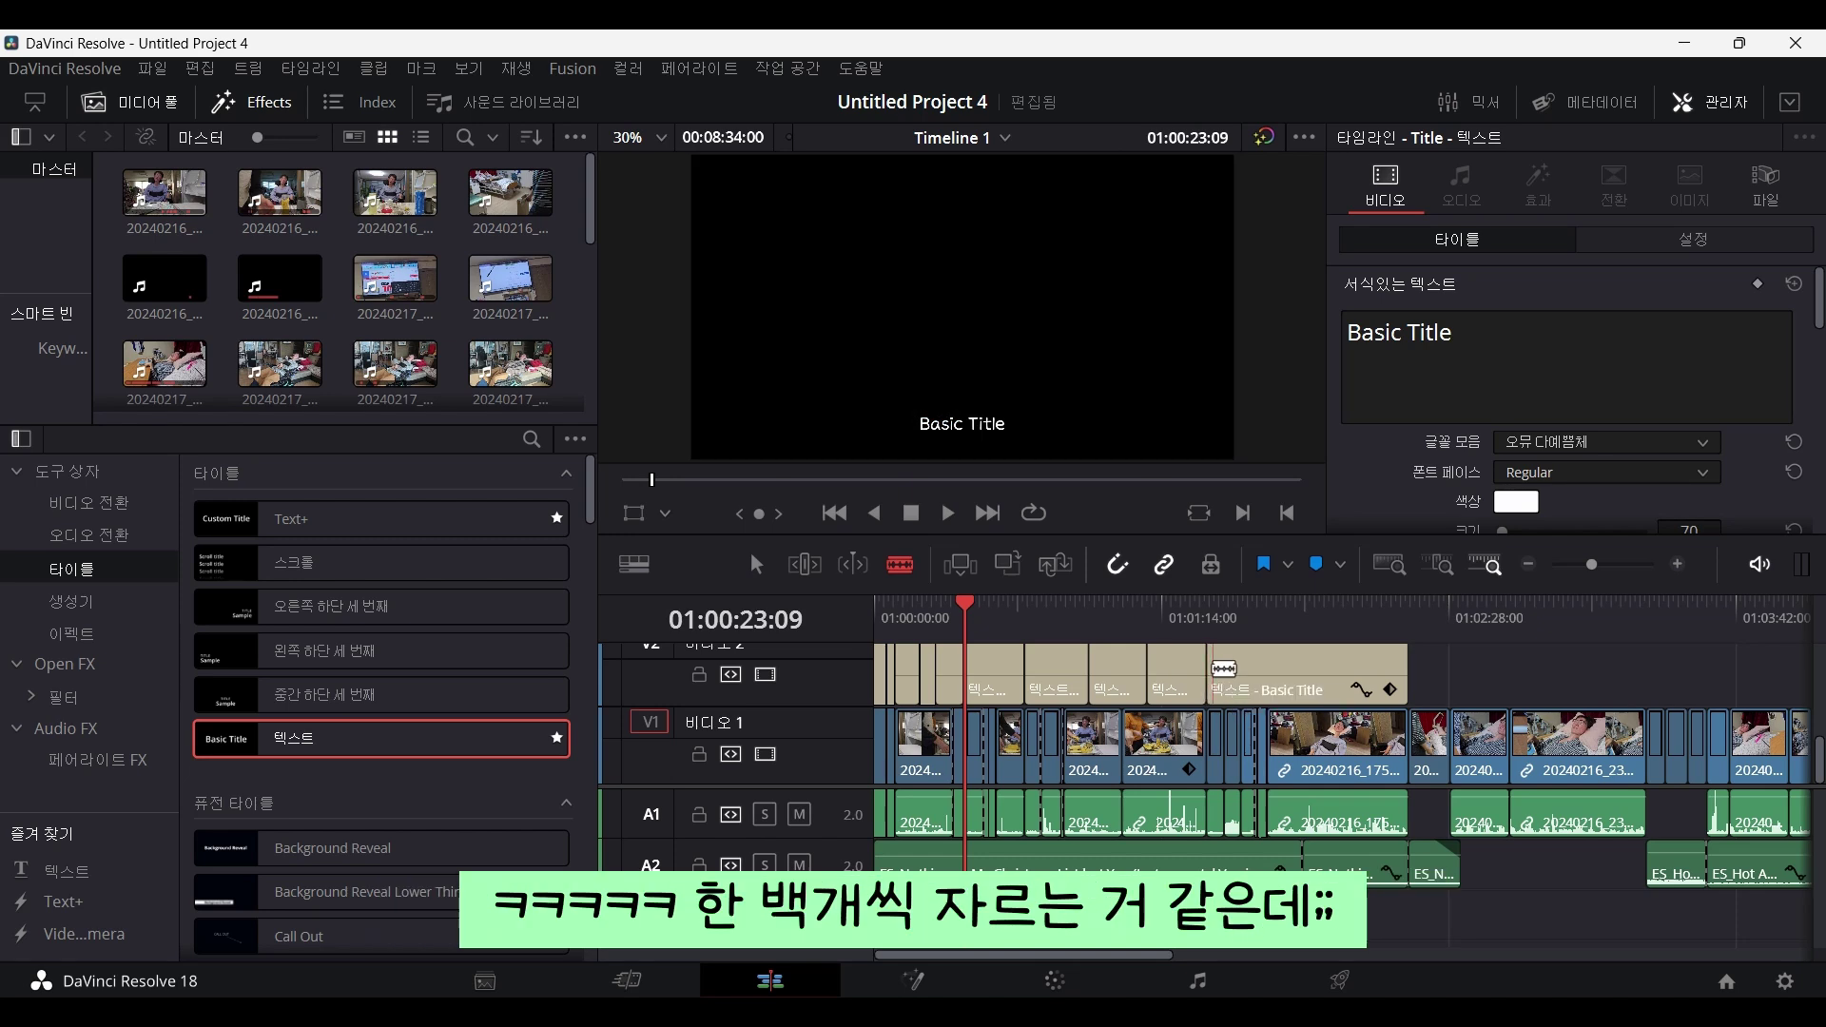
pyautogui.click(1258, 669)
pyautogui.click(1296, 669)
pyautogui.click(1337, 669)
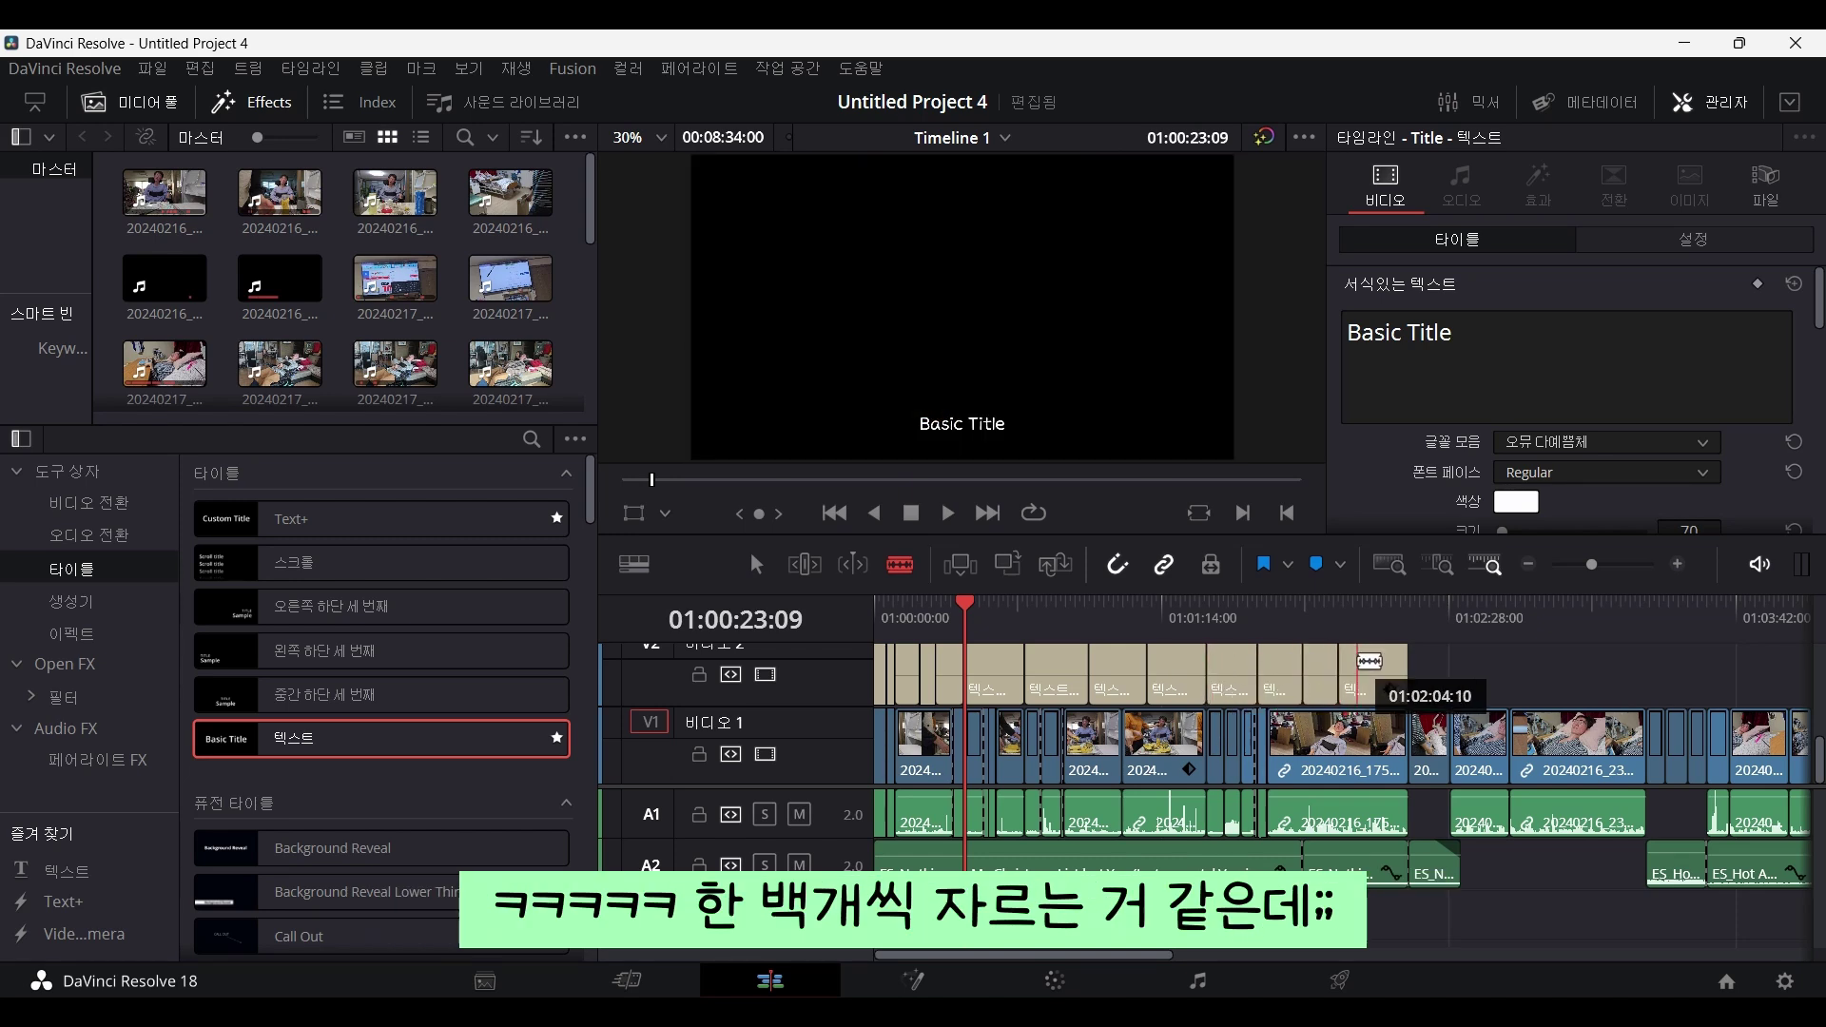
# Subdivide the Basic Title segments on Video 2 with finer cuts, working back from the clip's end to about 01:00:35.
pyautogui.click(1384, 668)
pyautogui.click(1362, 669)
pyautogui.click(1322, 669)
pyautogui.click(1286, 668)
pyautogui.click(1270, 669)
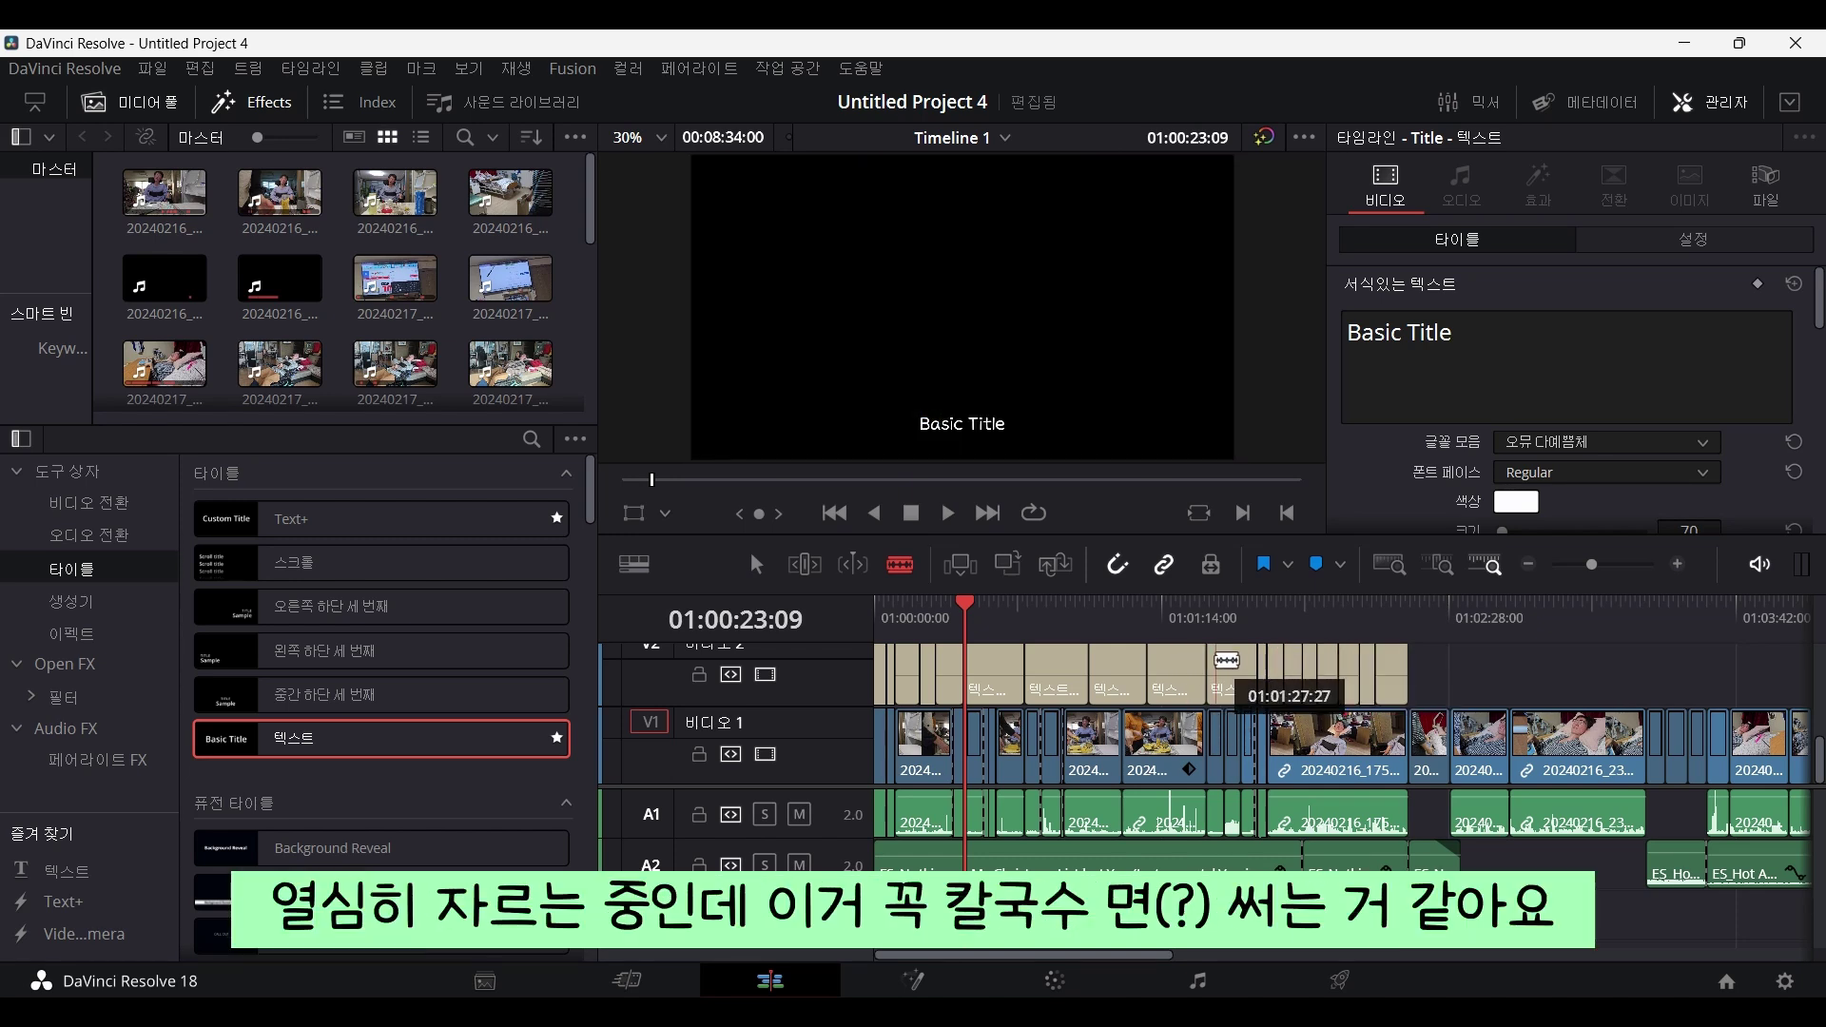
pyautogui.click(1241, 669)
pyautogui.click(1225, 669)
pyautogui.click(1187, 669)
pyautogui.click(1165, 669)
pyautogui.click(1128, 668)
pyautogui.click(1108, 669)
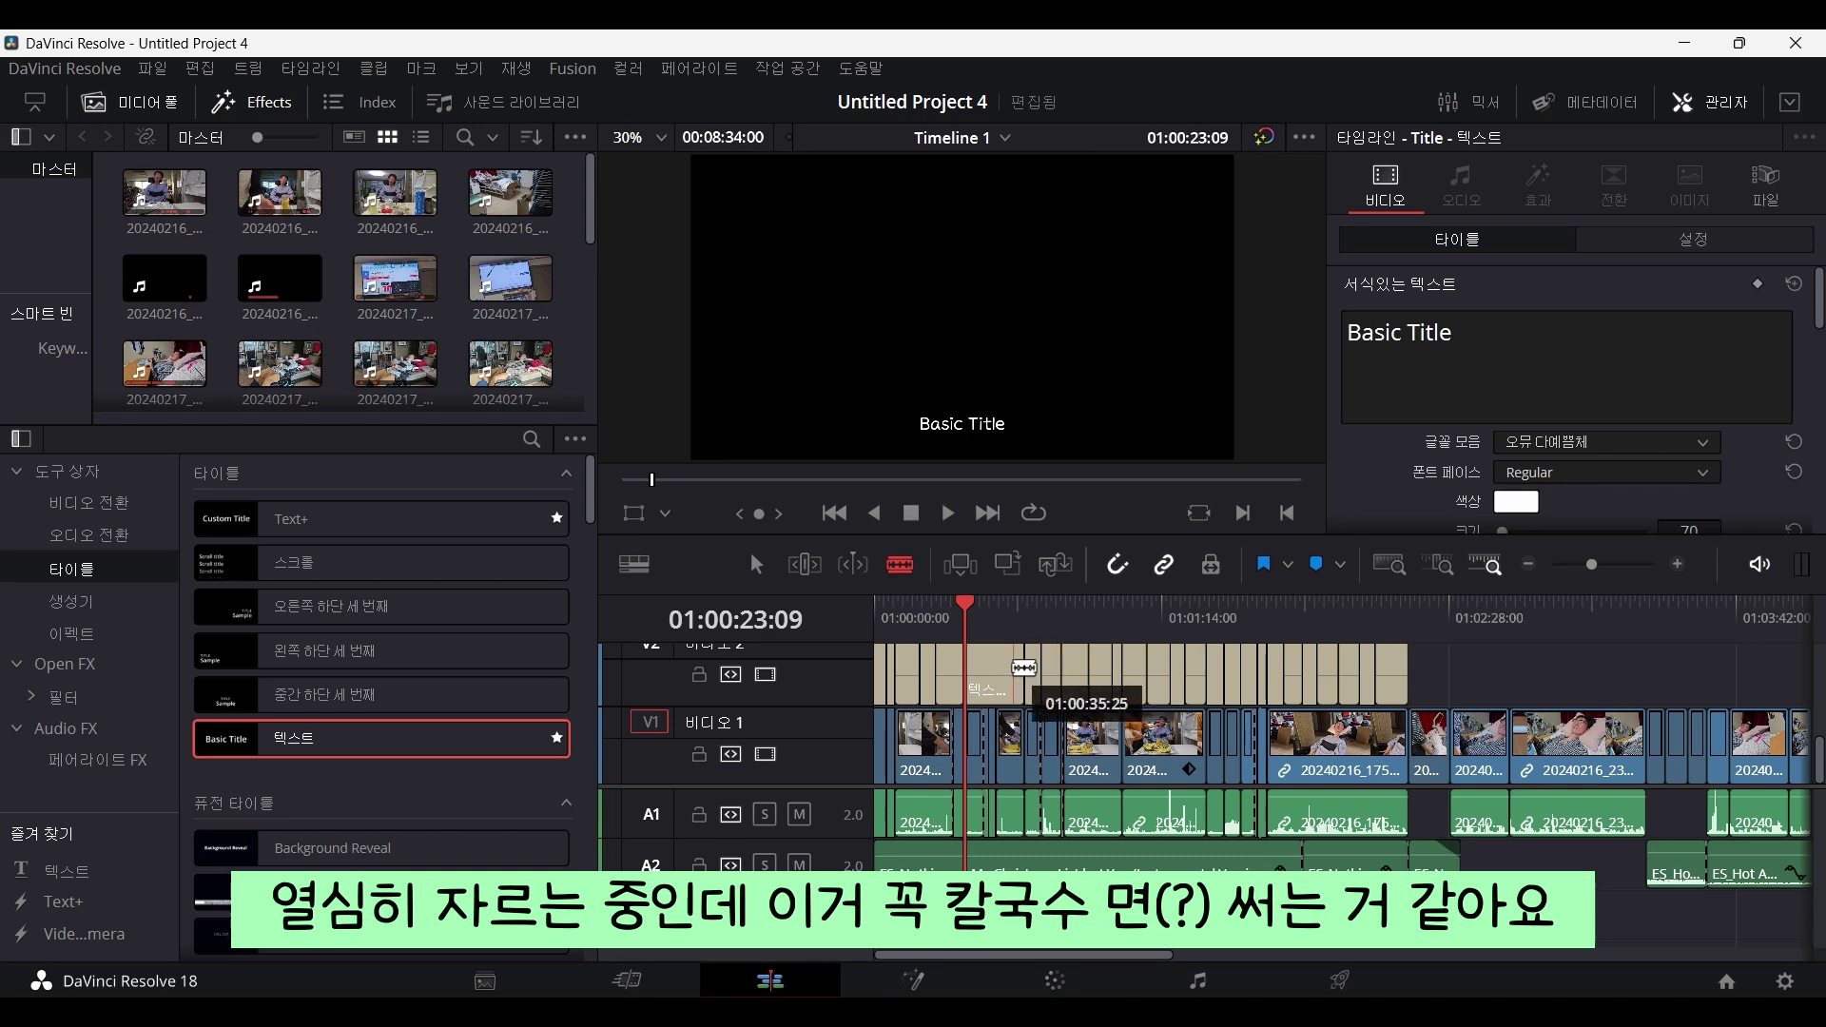
pyautogui.click(1070, 669)
pyautogui.click(1051, 668)
pyautogui.click(1032, 669)
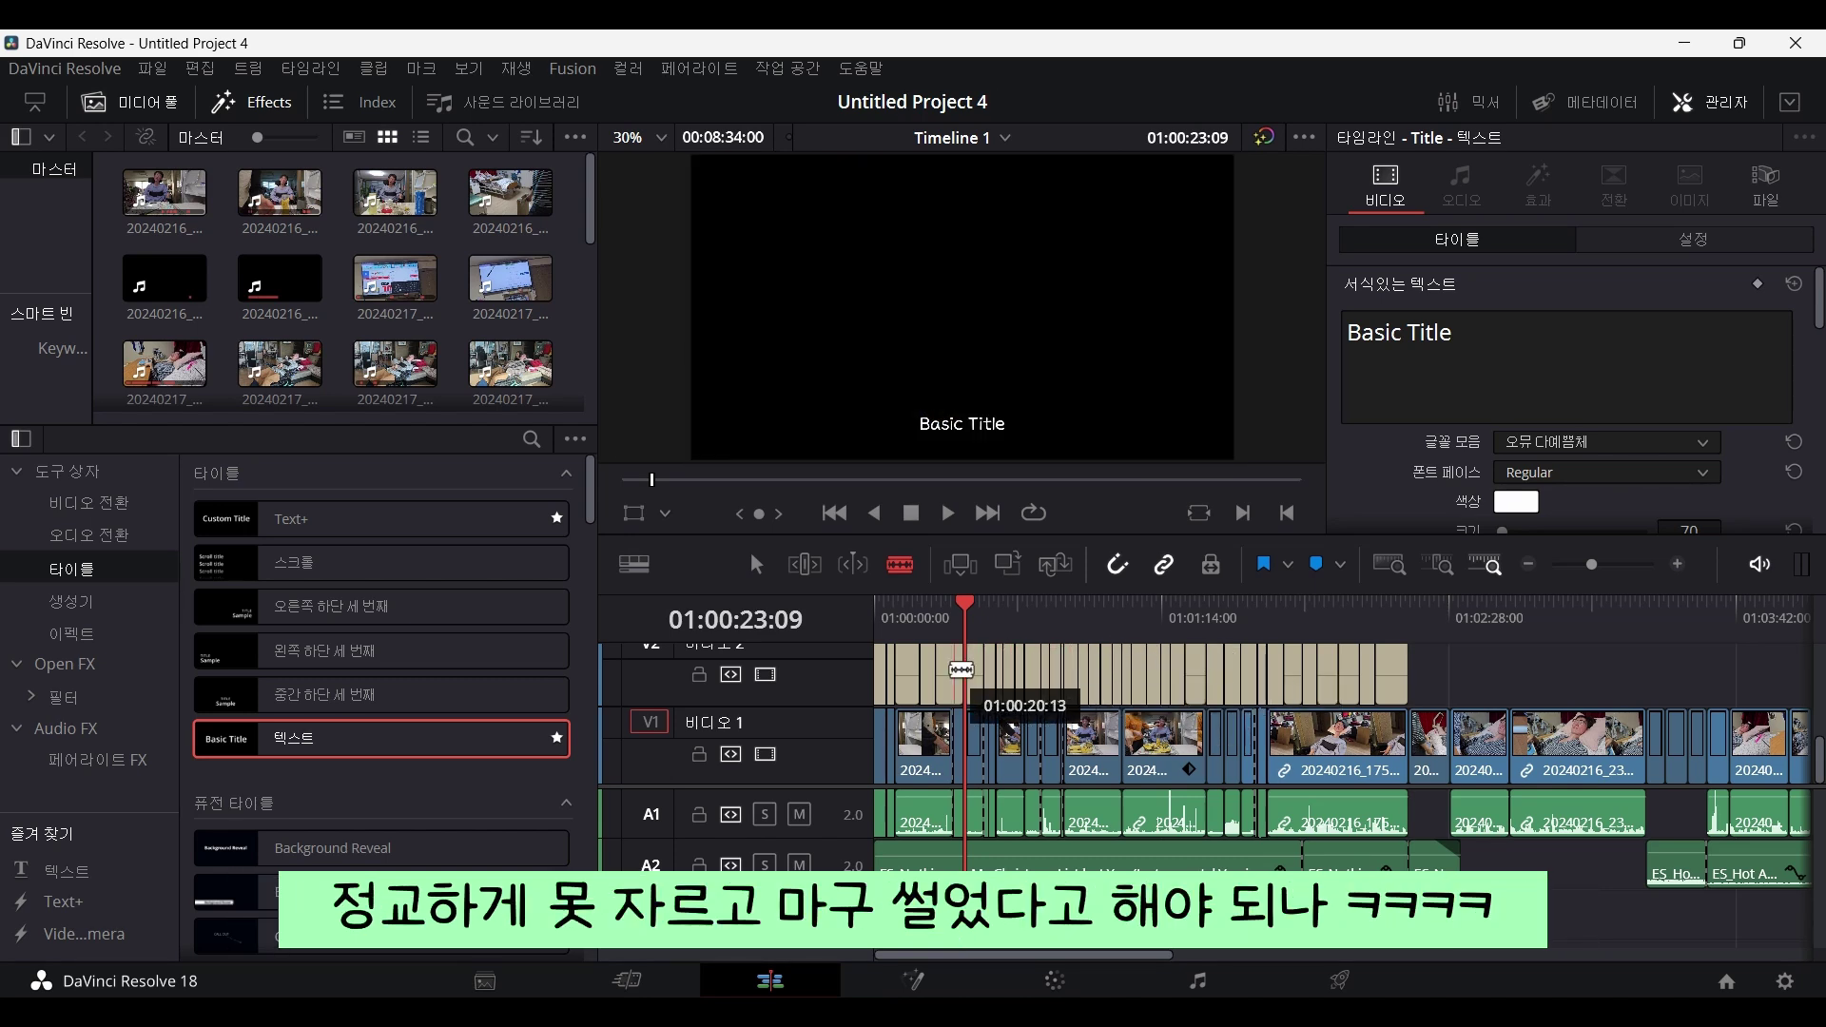
pyautogui.click(1043, 630)
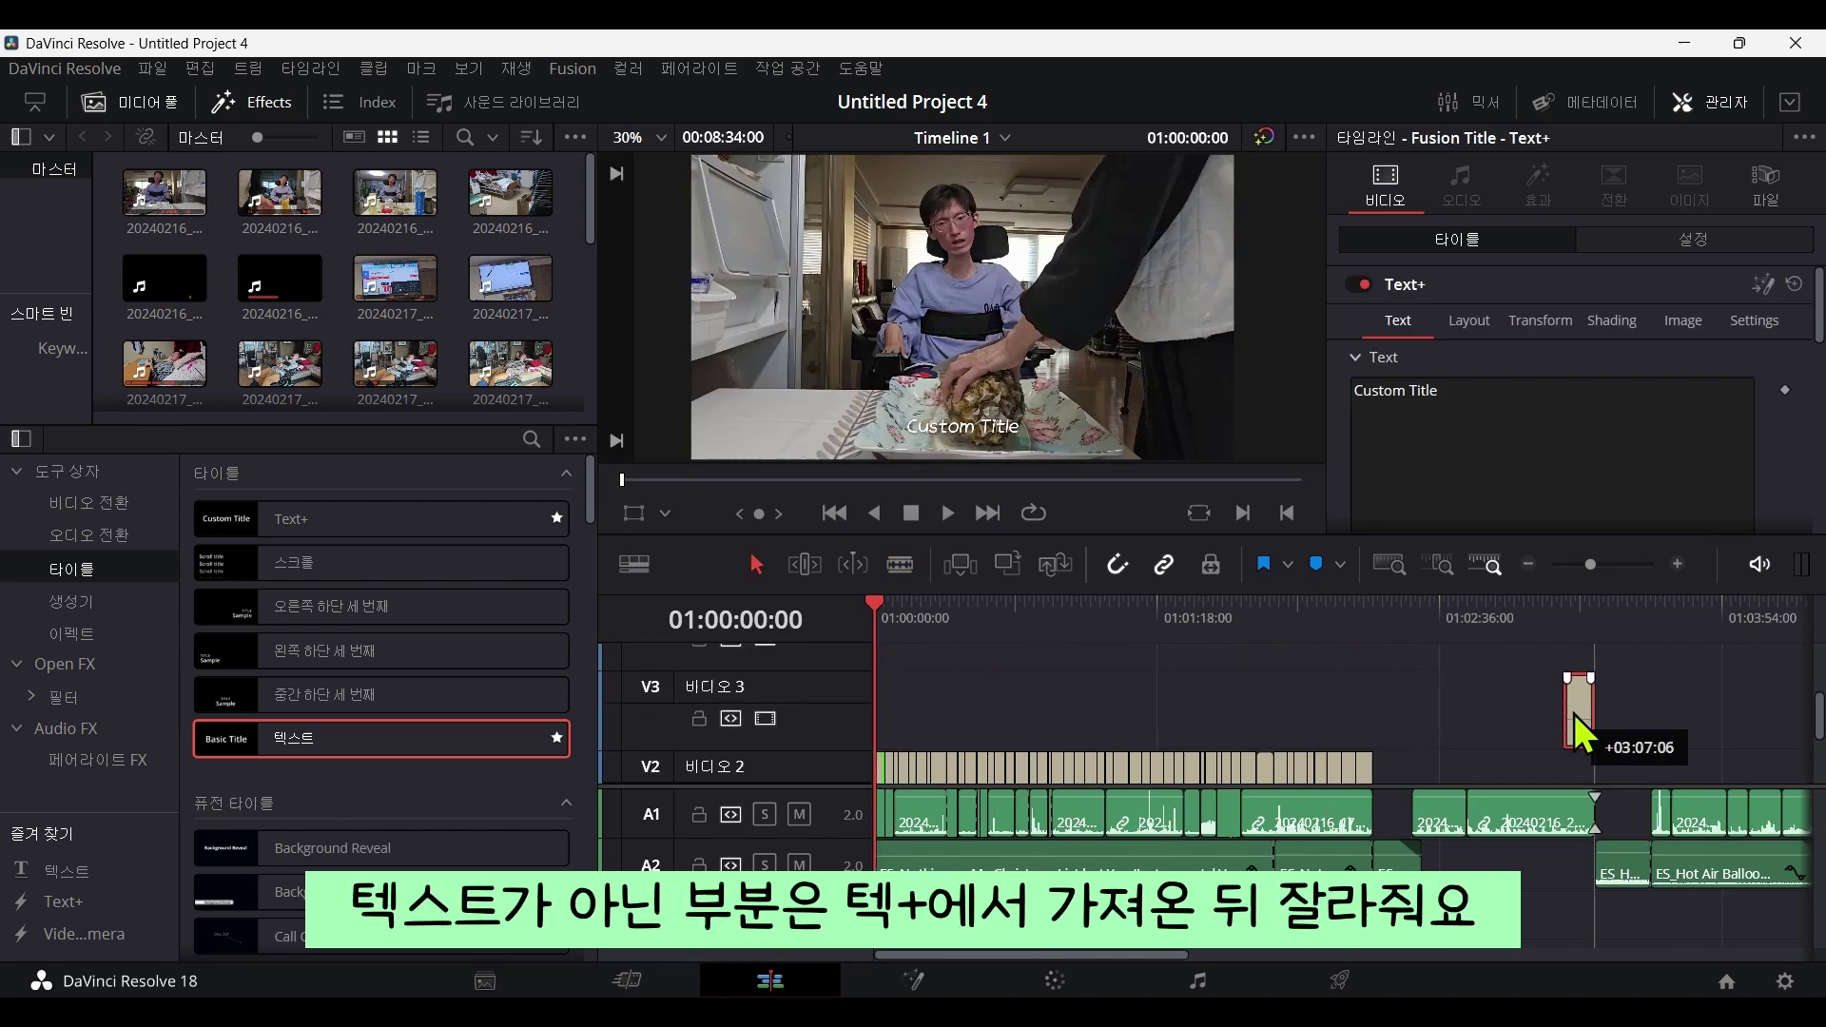
# Place a Text+ title after the split captions on Video 2, then divide it and the following Basic Title clip into caption segments.
pyautogui.moveTo(1573, 713); pyautogui.dragTo(1459, 721)
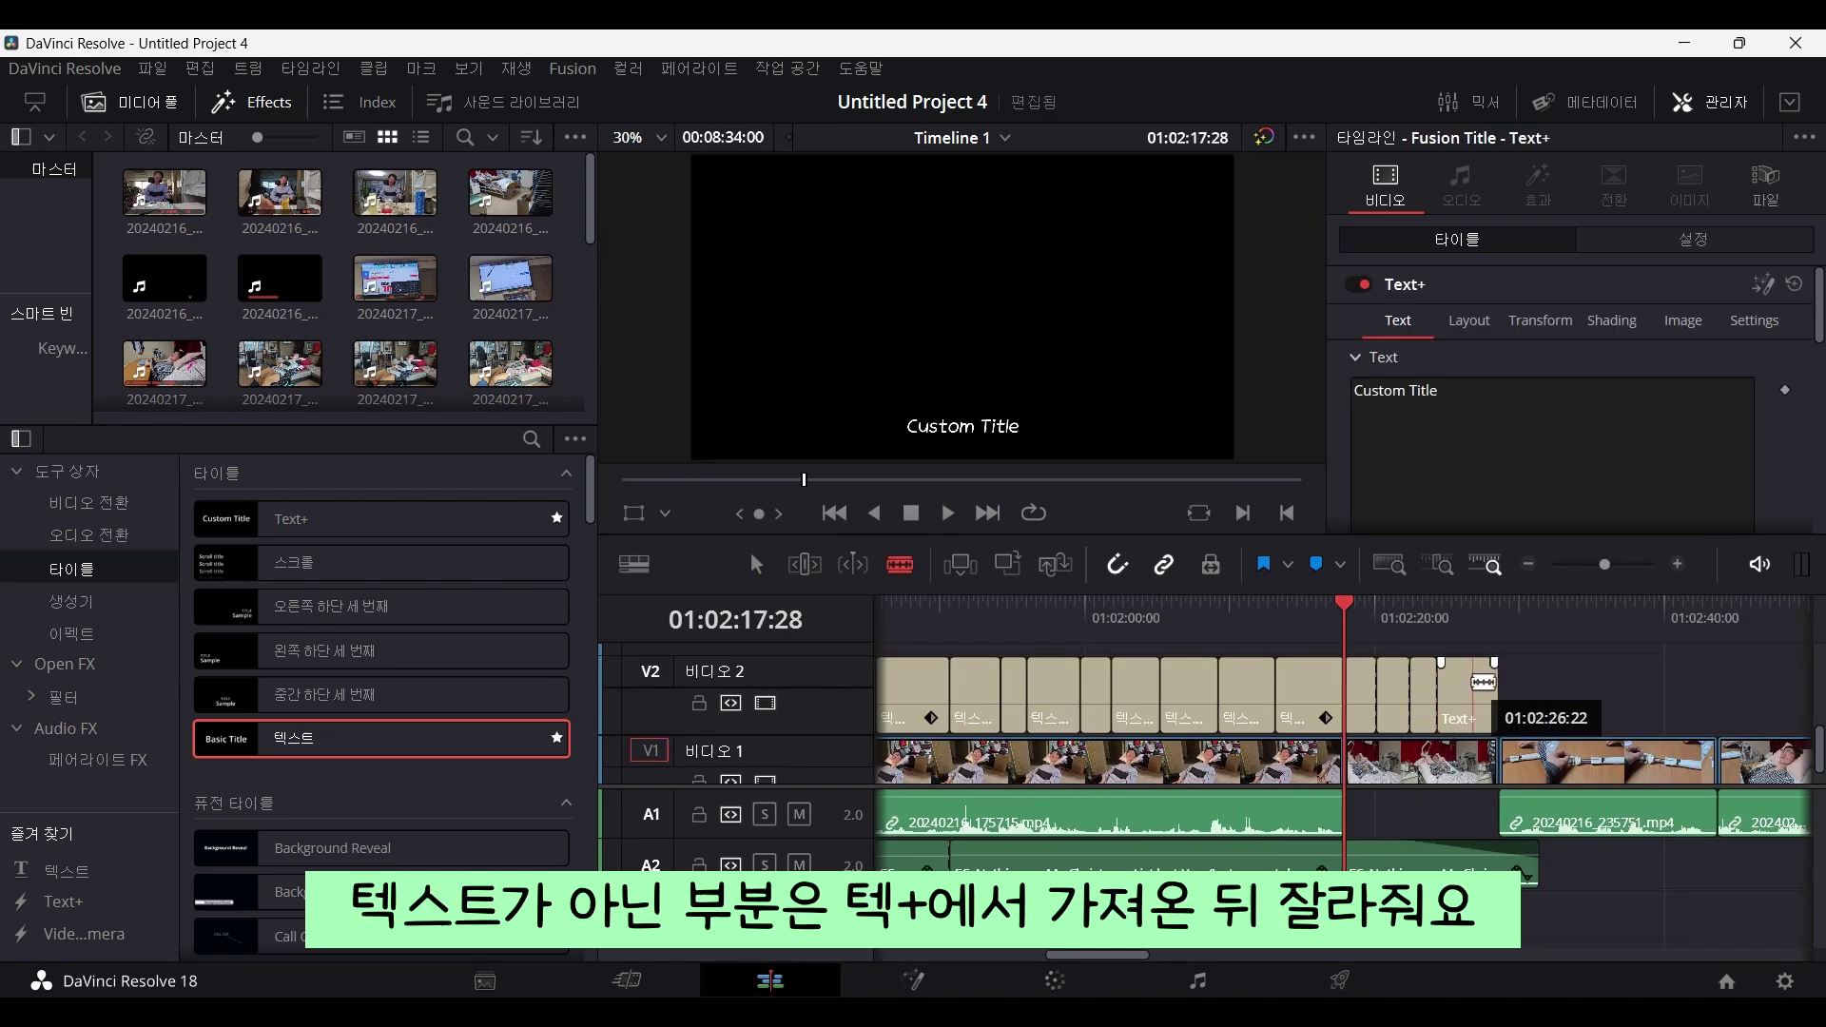
pyautogui.moveTo(1484, 682); pyautogui.dragTo(1479, 683)
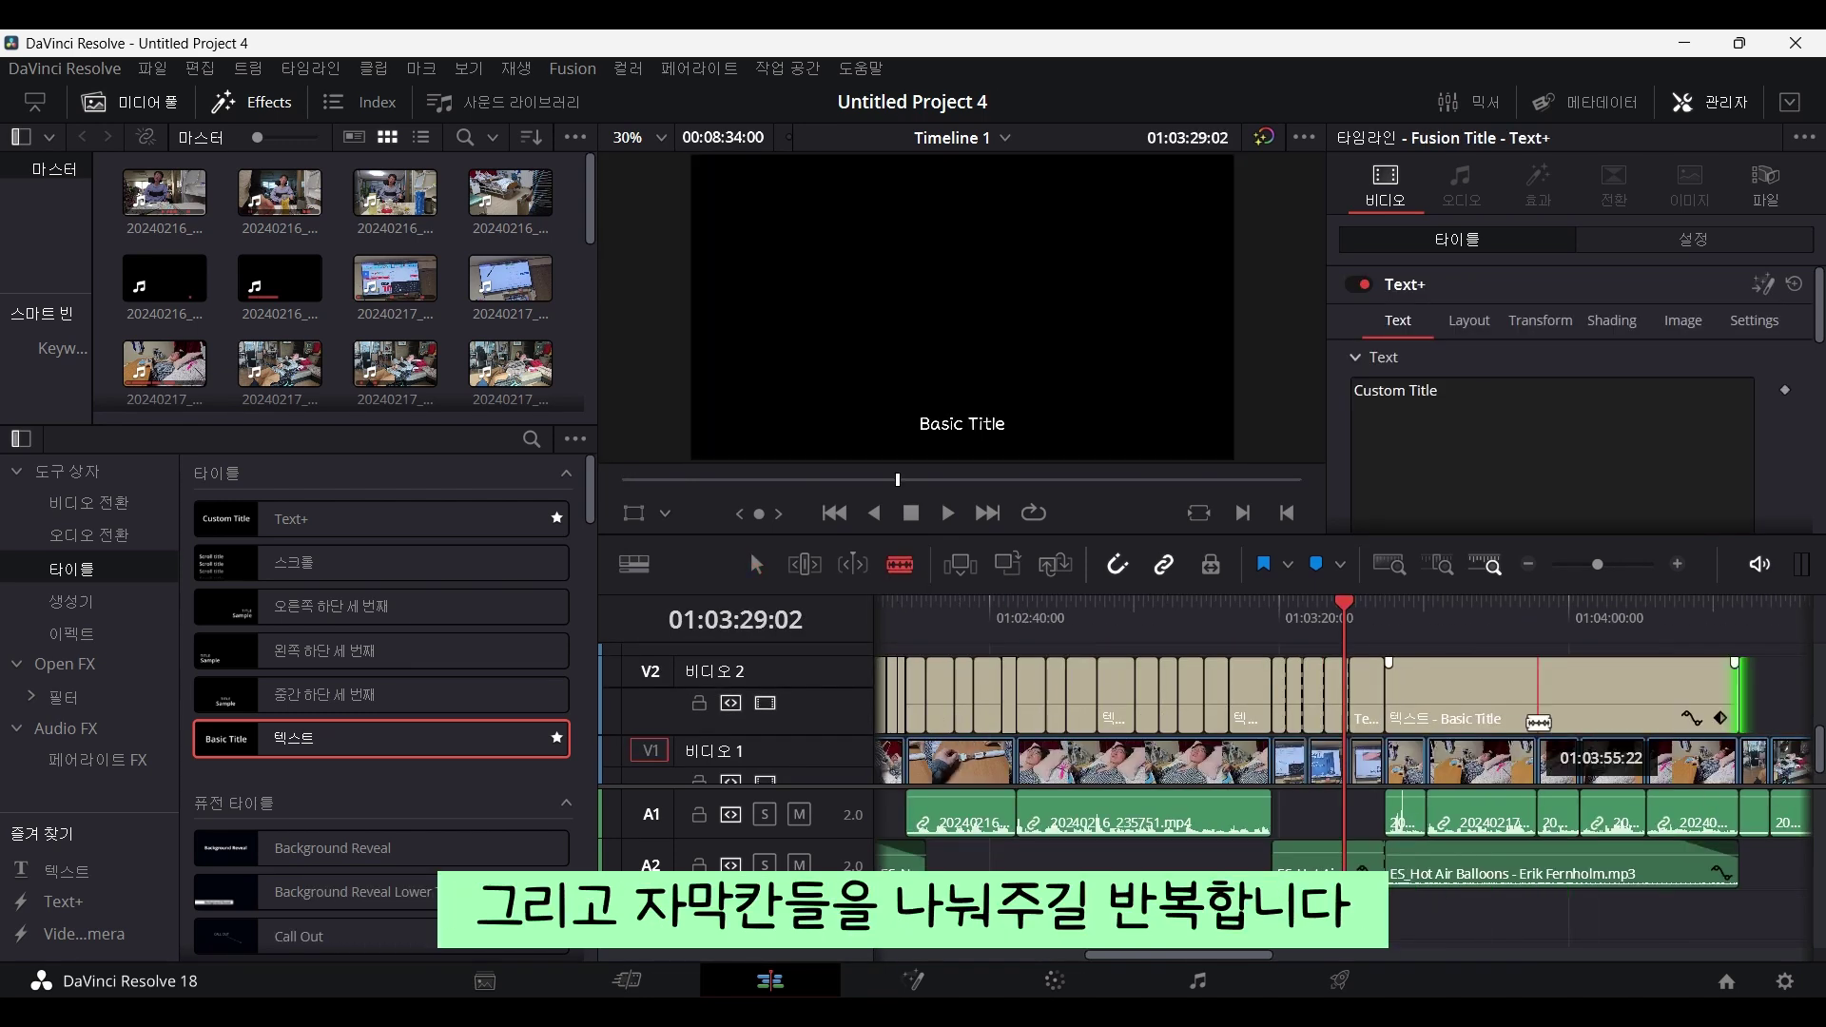
pyautogui.moveTo(1503, 723); pyautogui.dragTo(1708, 685)
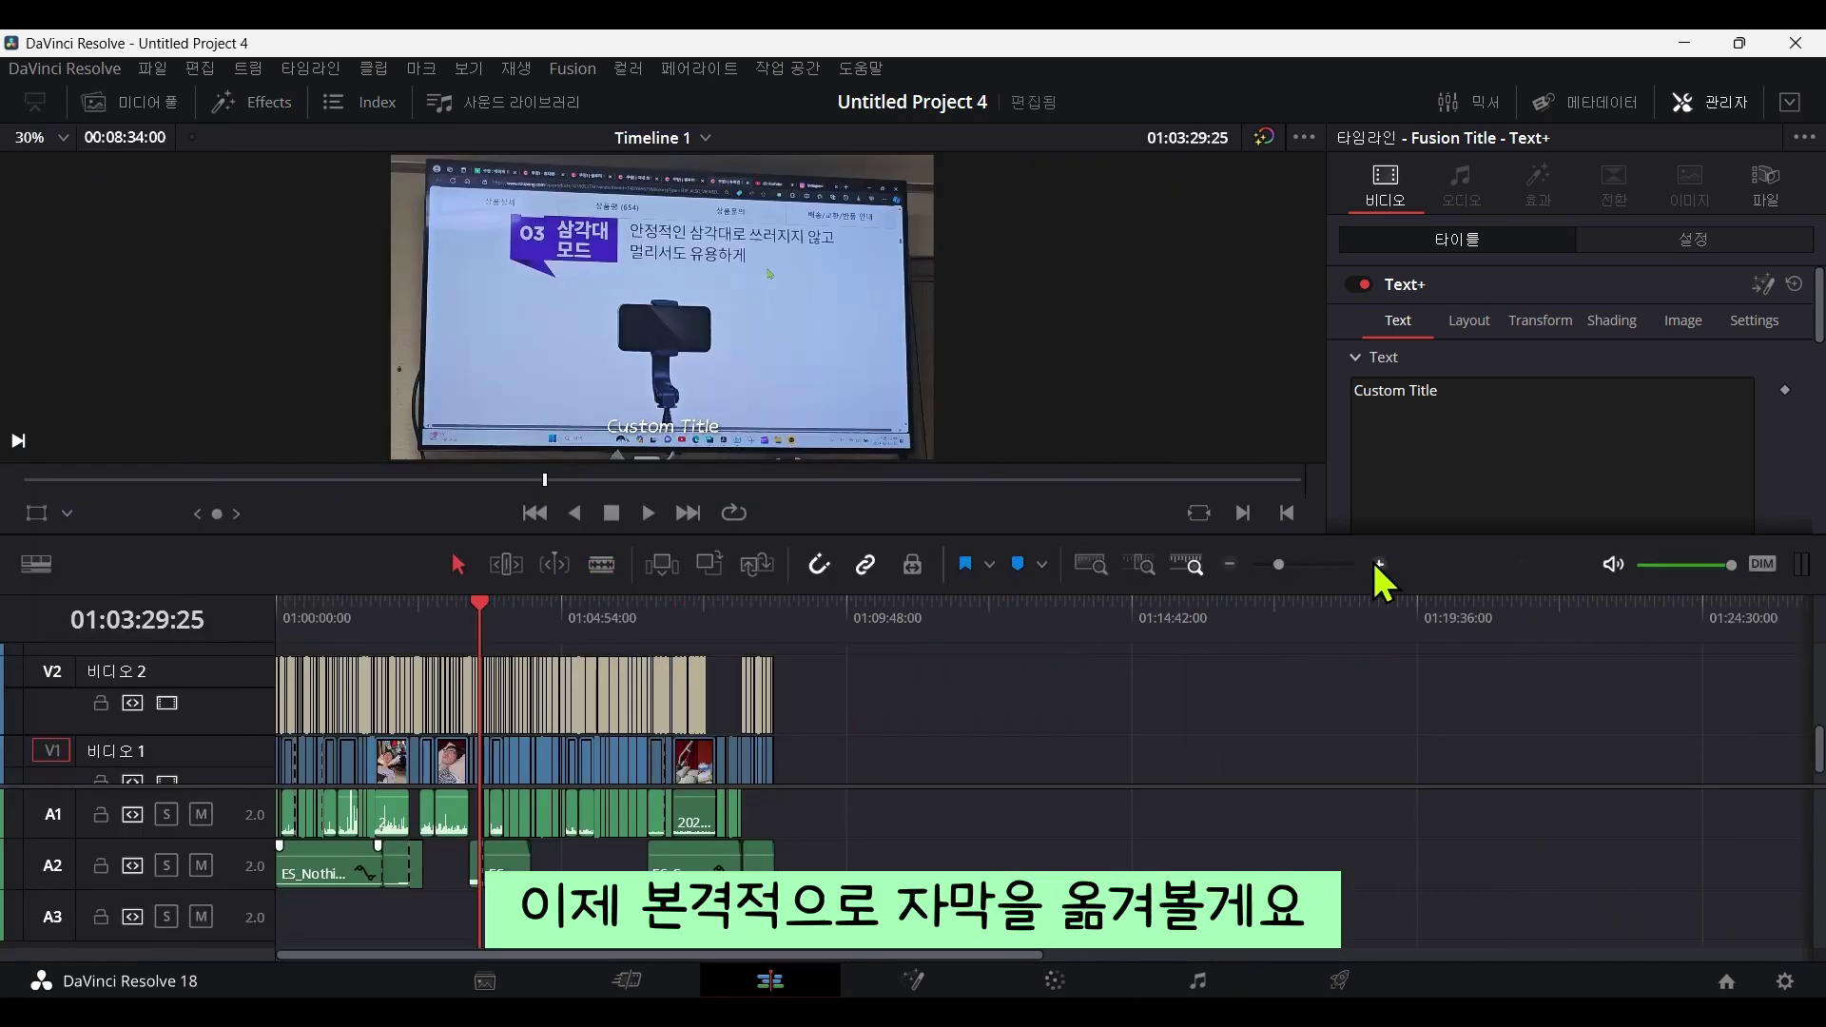
# Enlarge the timeline scale and place the Hancom script window beside the editor so both the script and captions are reachable.
pyautogui.click(1378, 565)
pyautogui.click(1379, 565)
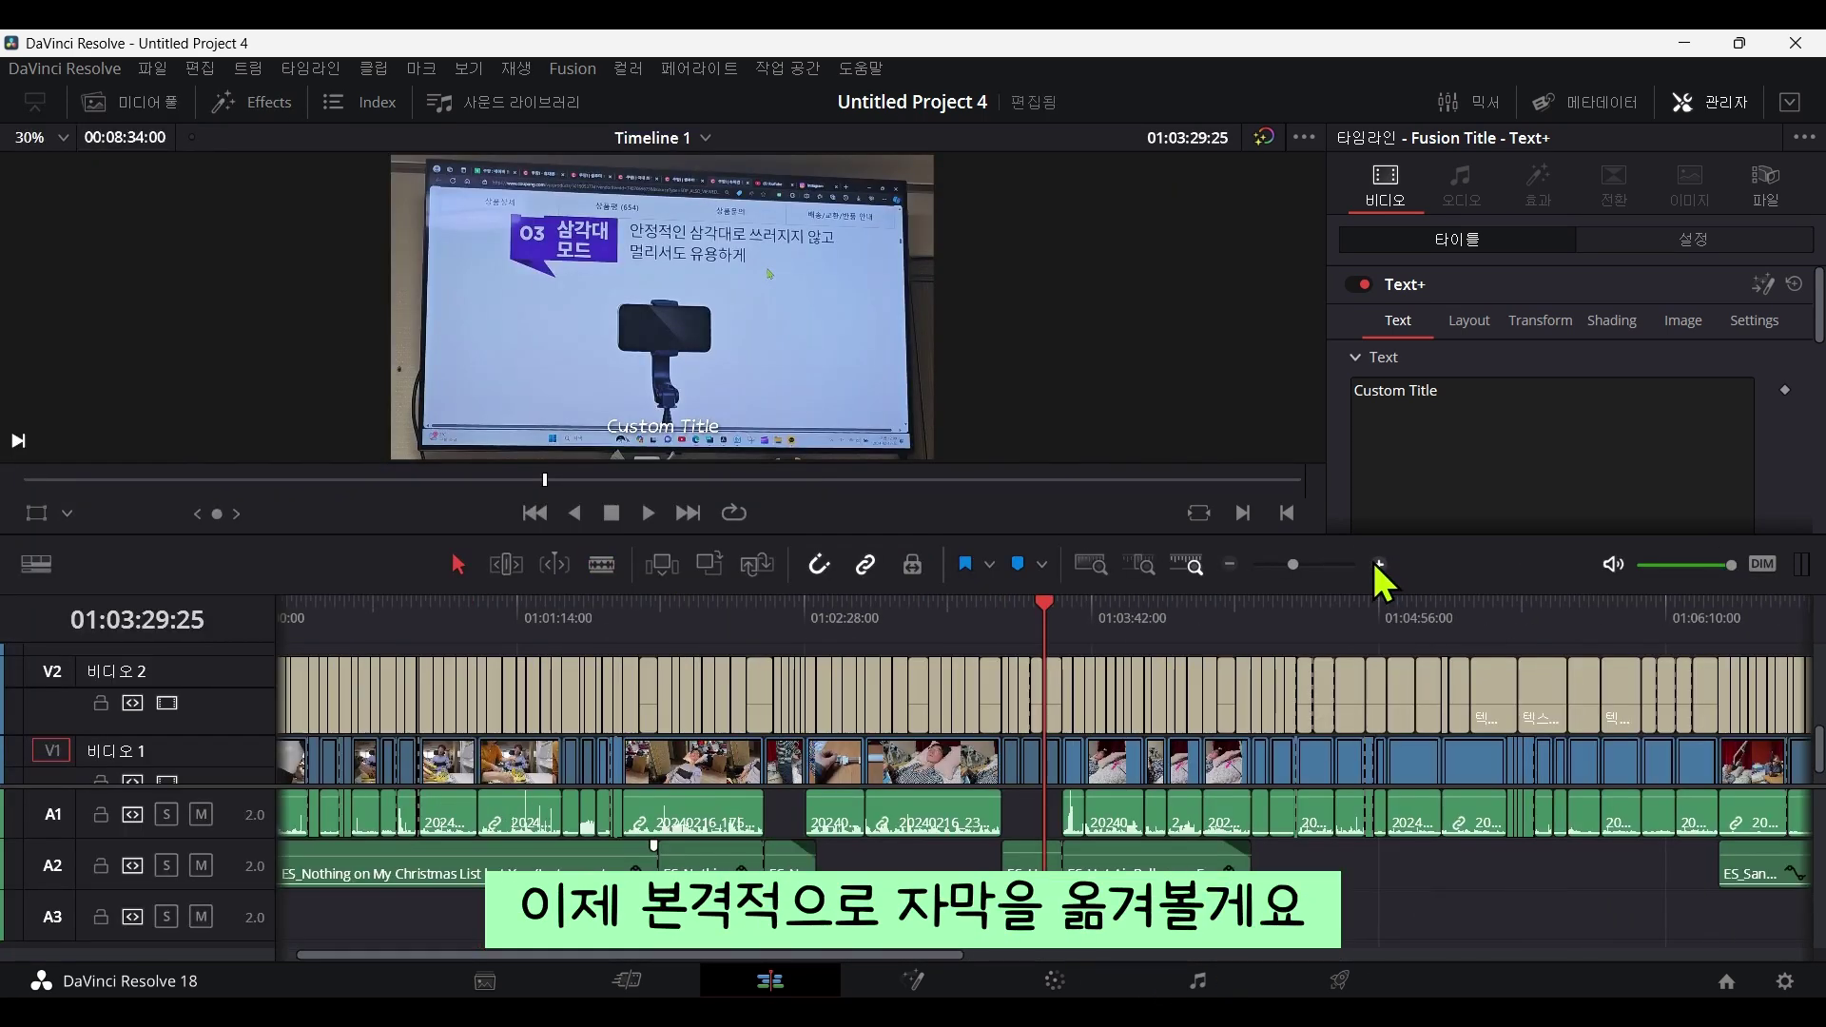
pyautogui.click(1378, 565)
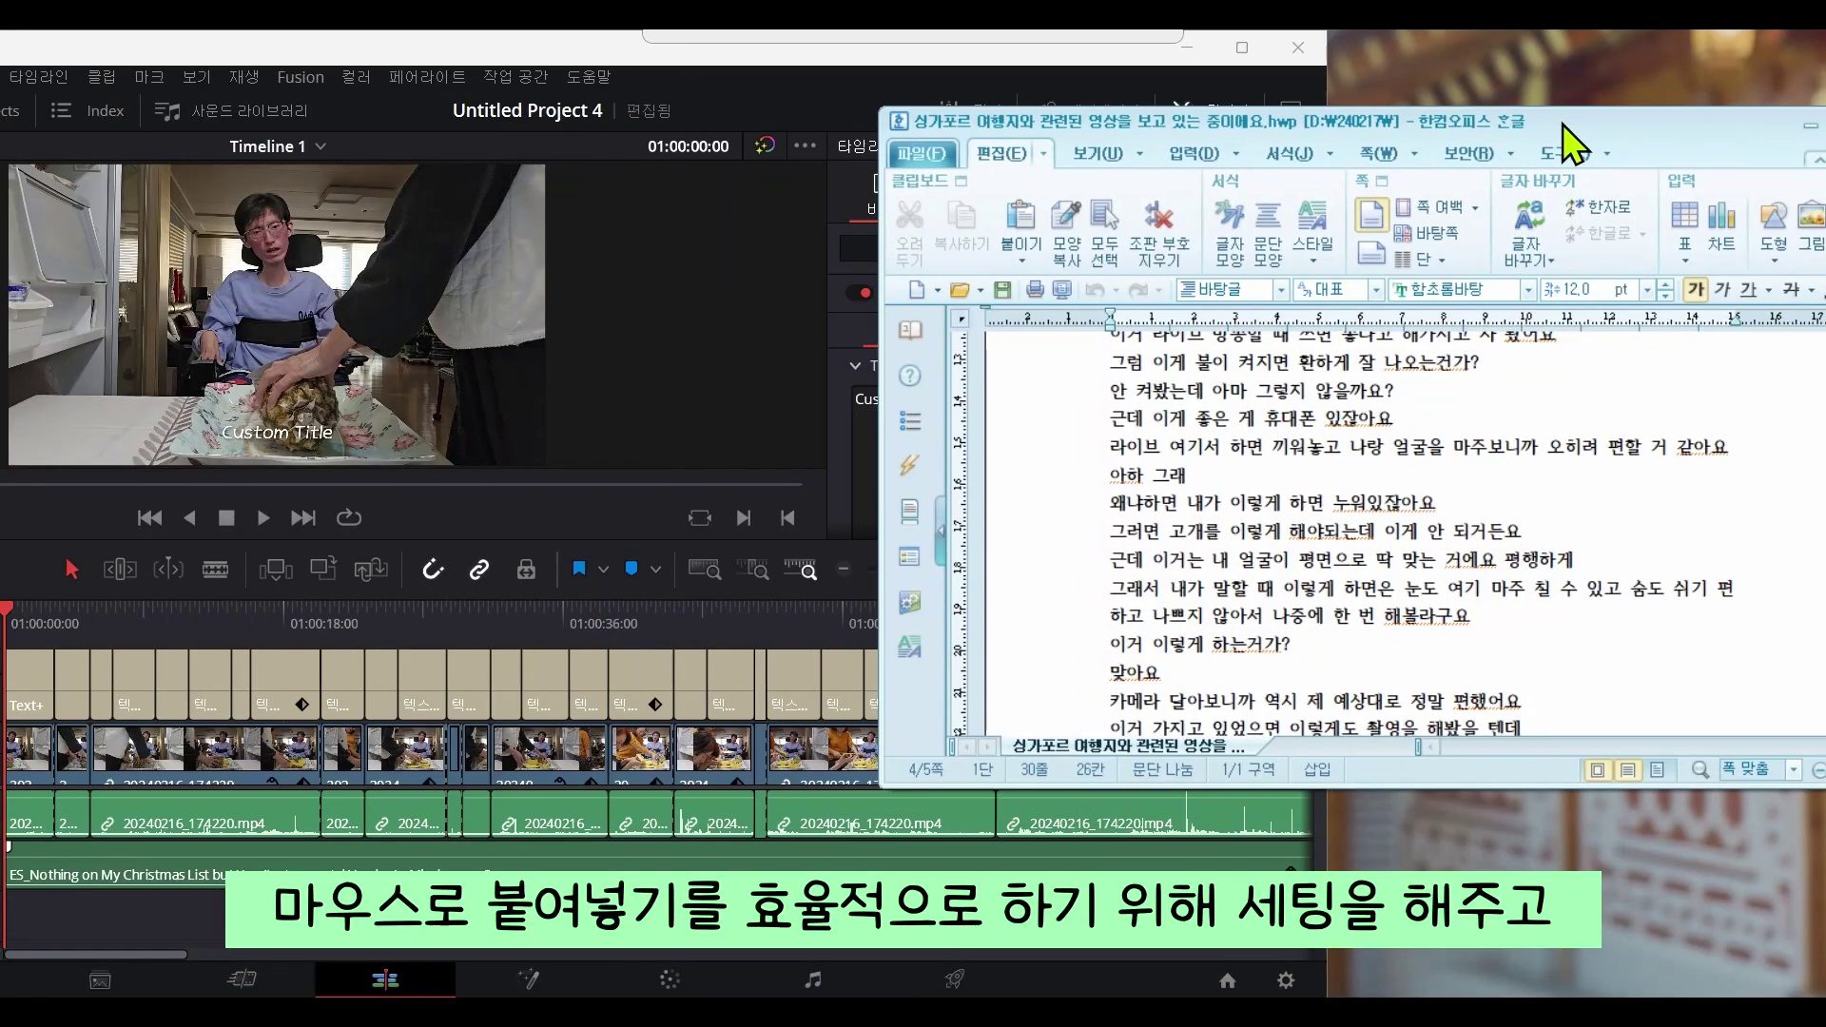
pyautogui.moveTo(1570, 143); pyautogui.dragTo(1589, 77)
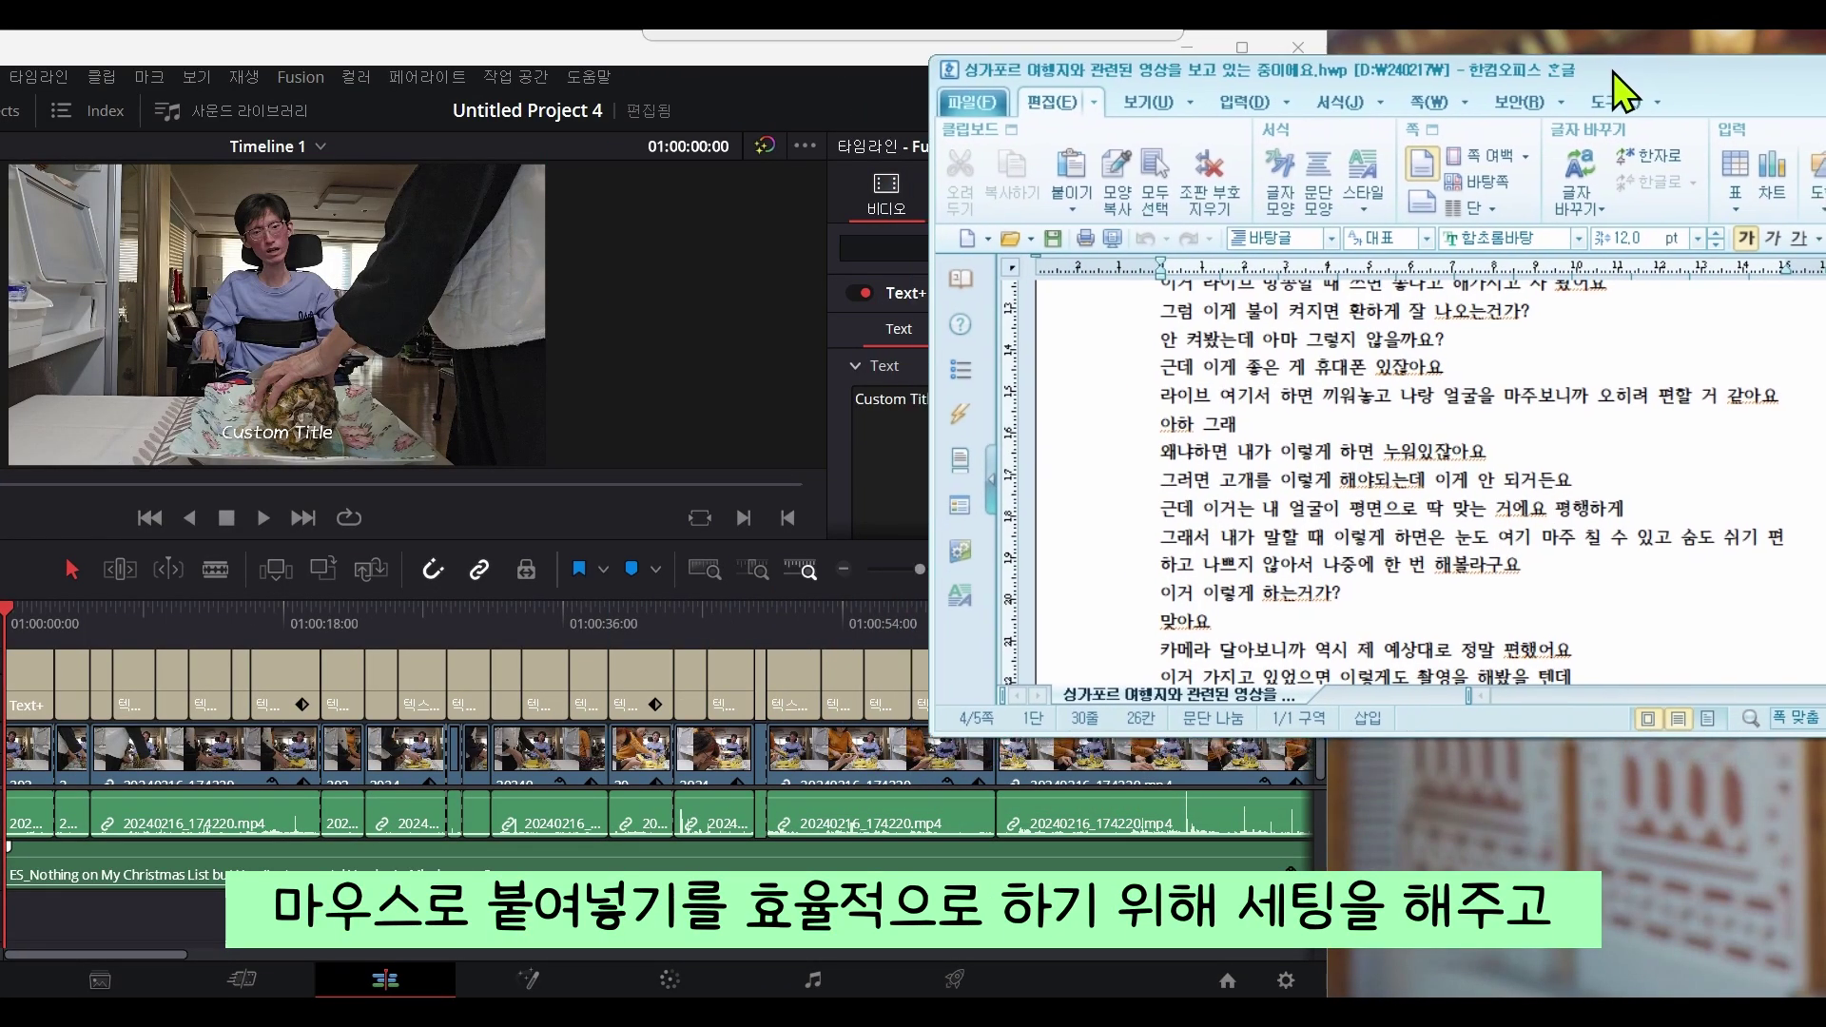
# Copy the script's first sentence about the pineapple and paste it into the first Text+ caption's text.
pyautogui.rightClick(1286, 430)
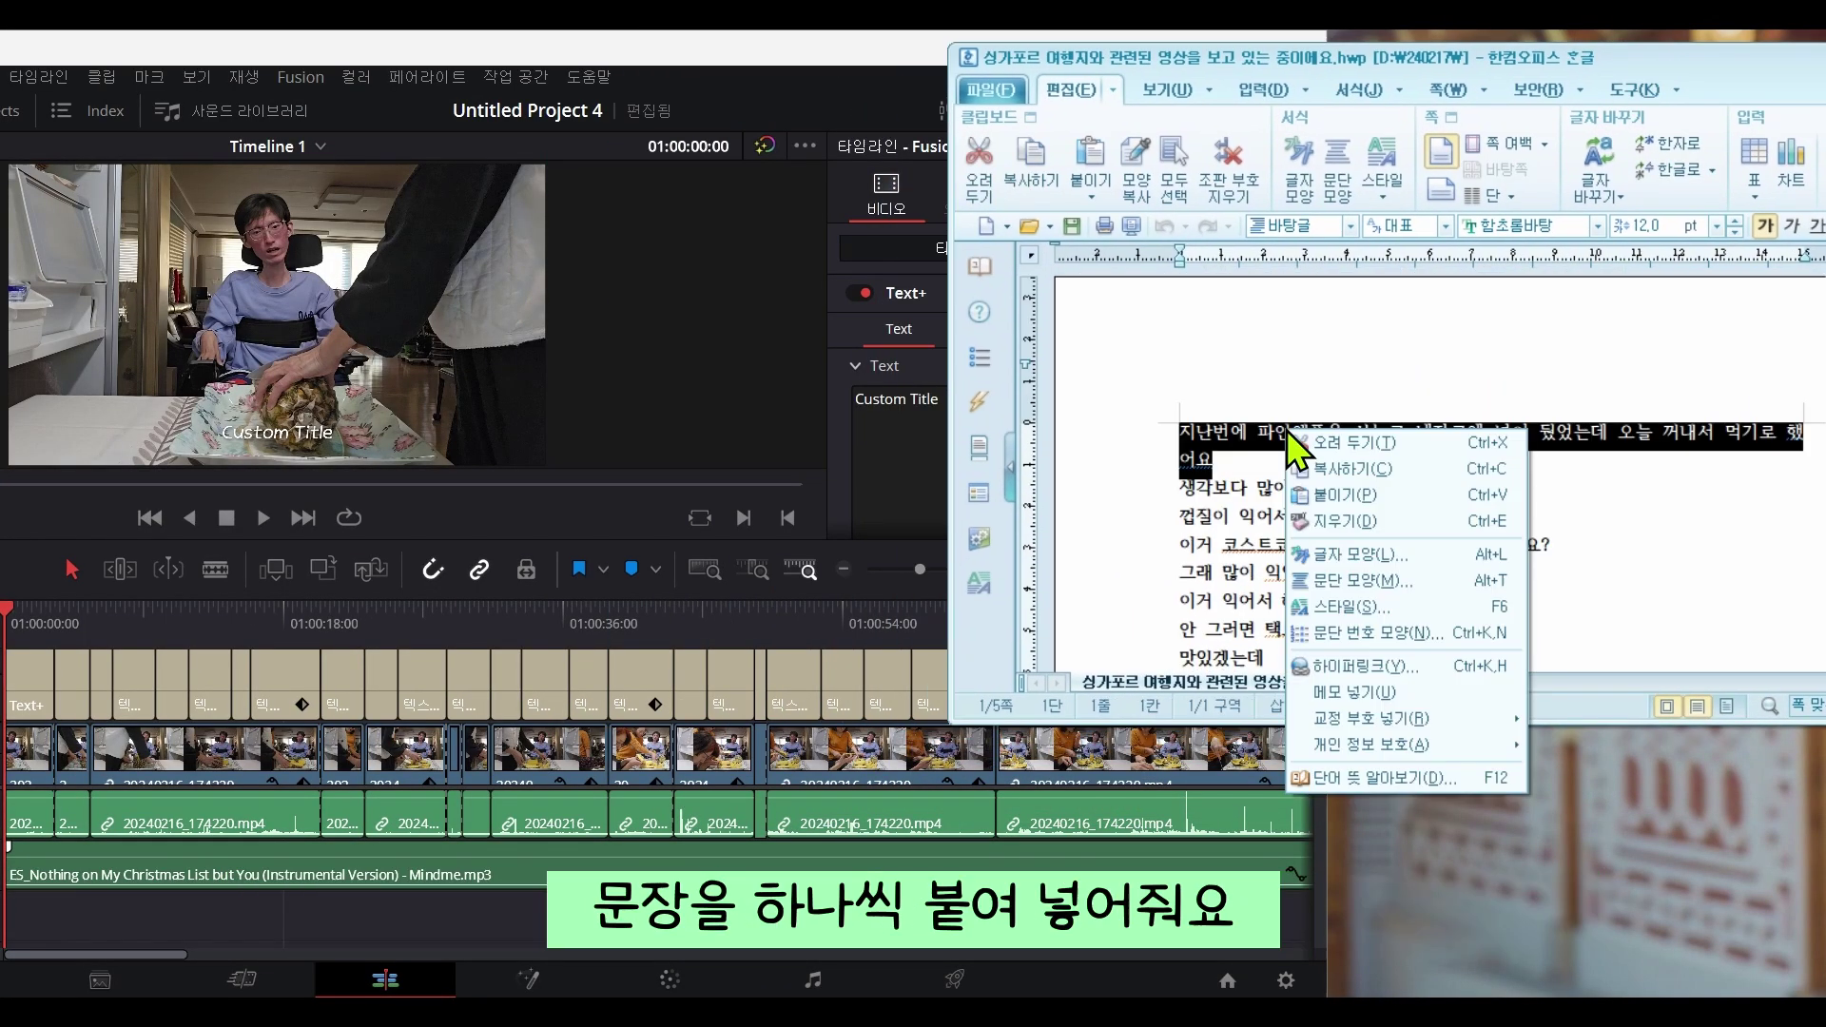
pyautogui.click(1351, 468)
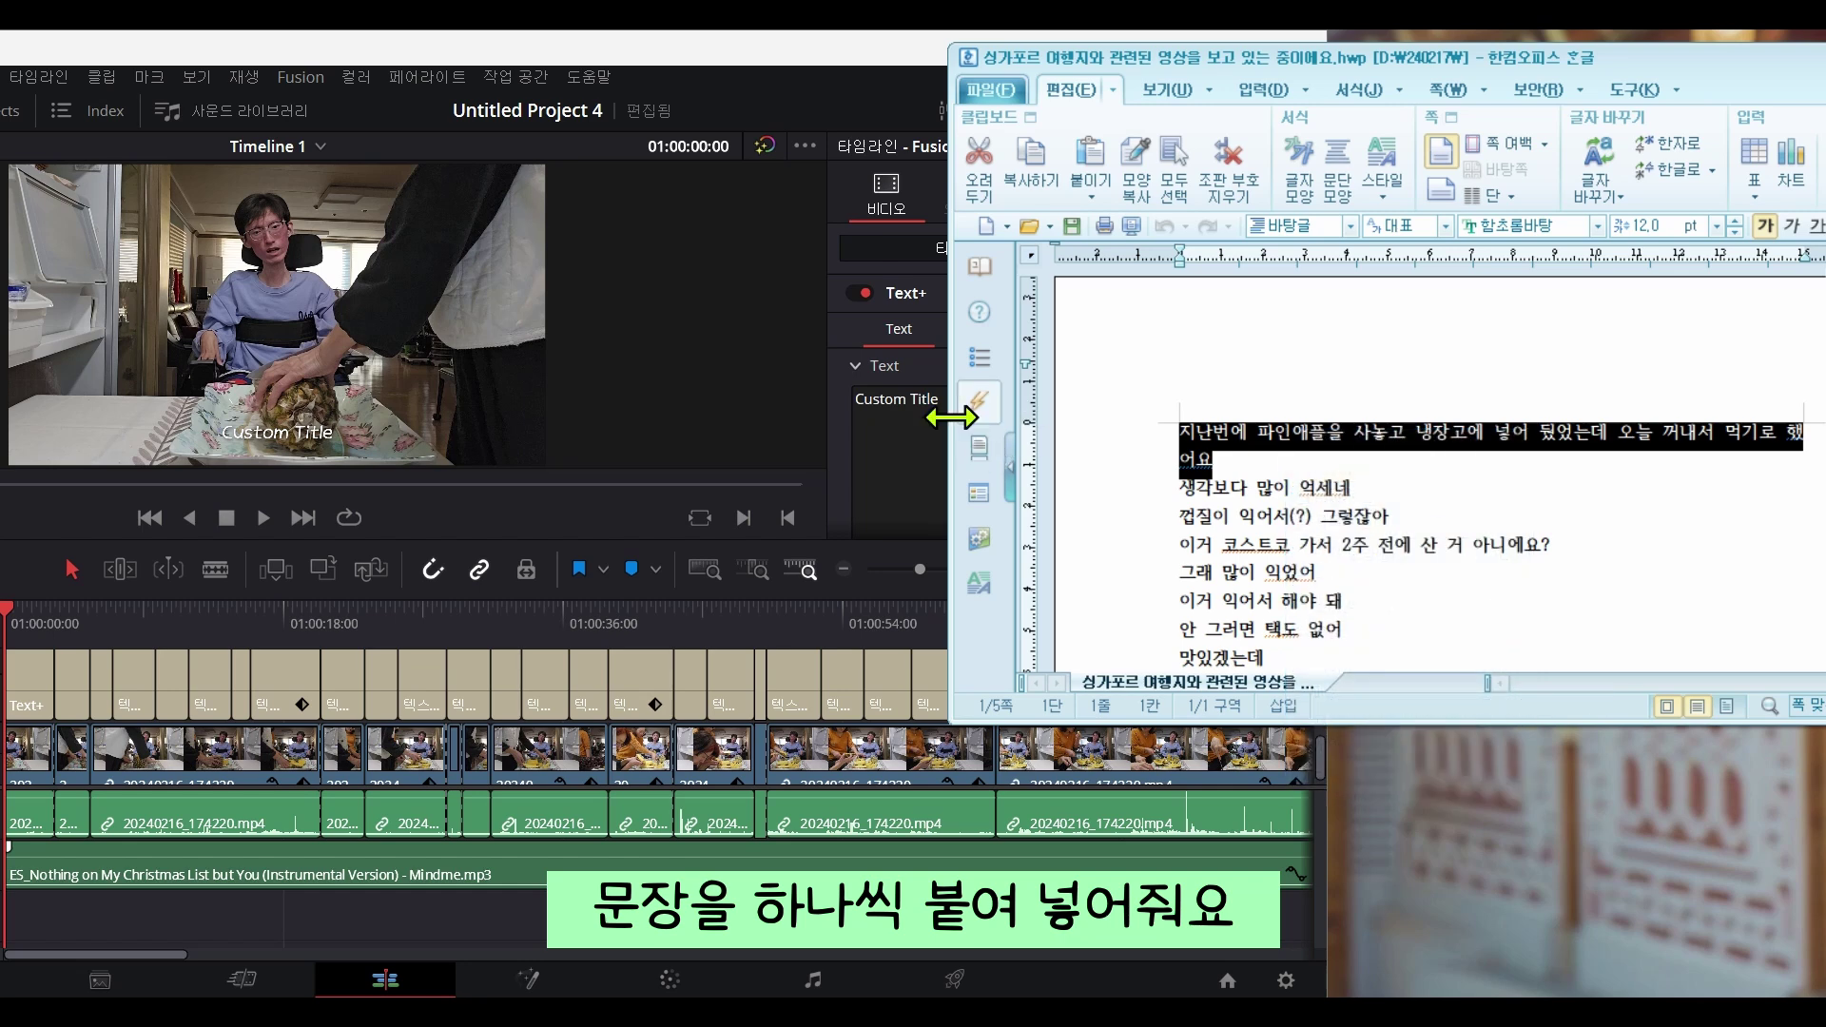
pyautogui.rightClick(921, 411)
pyautogui.moveTo(1060, 440)
pyautogui.click(1179, 529)
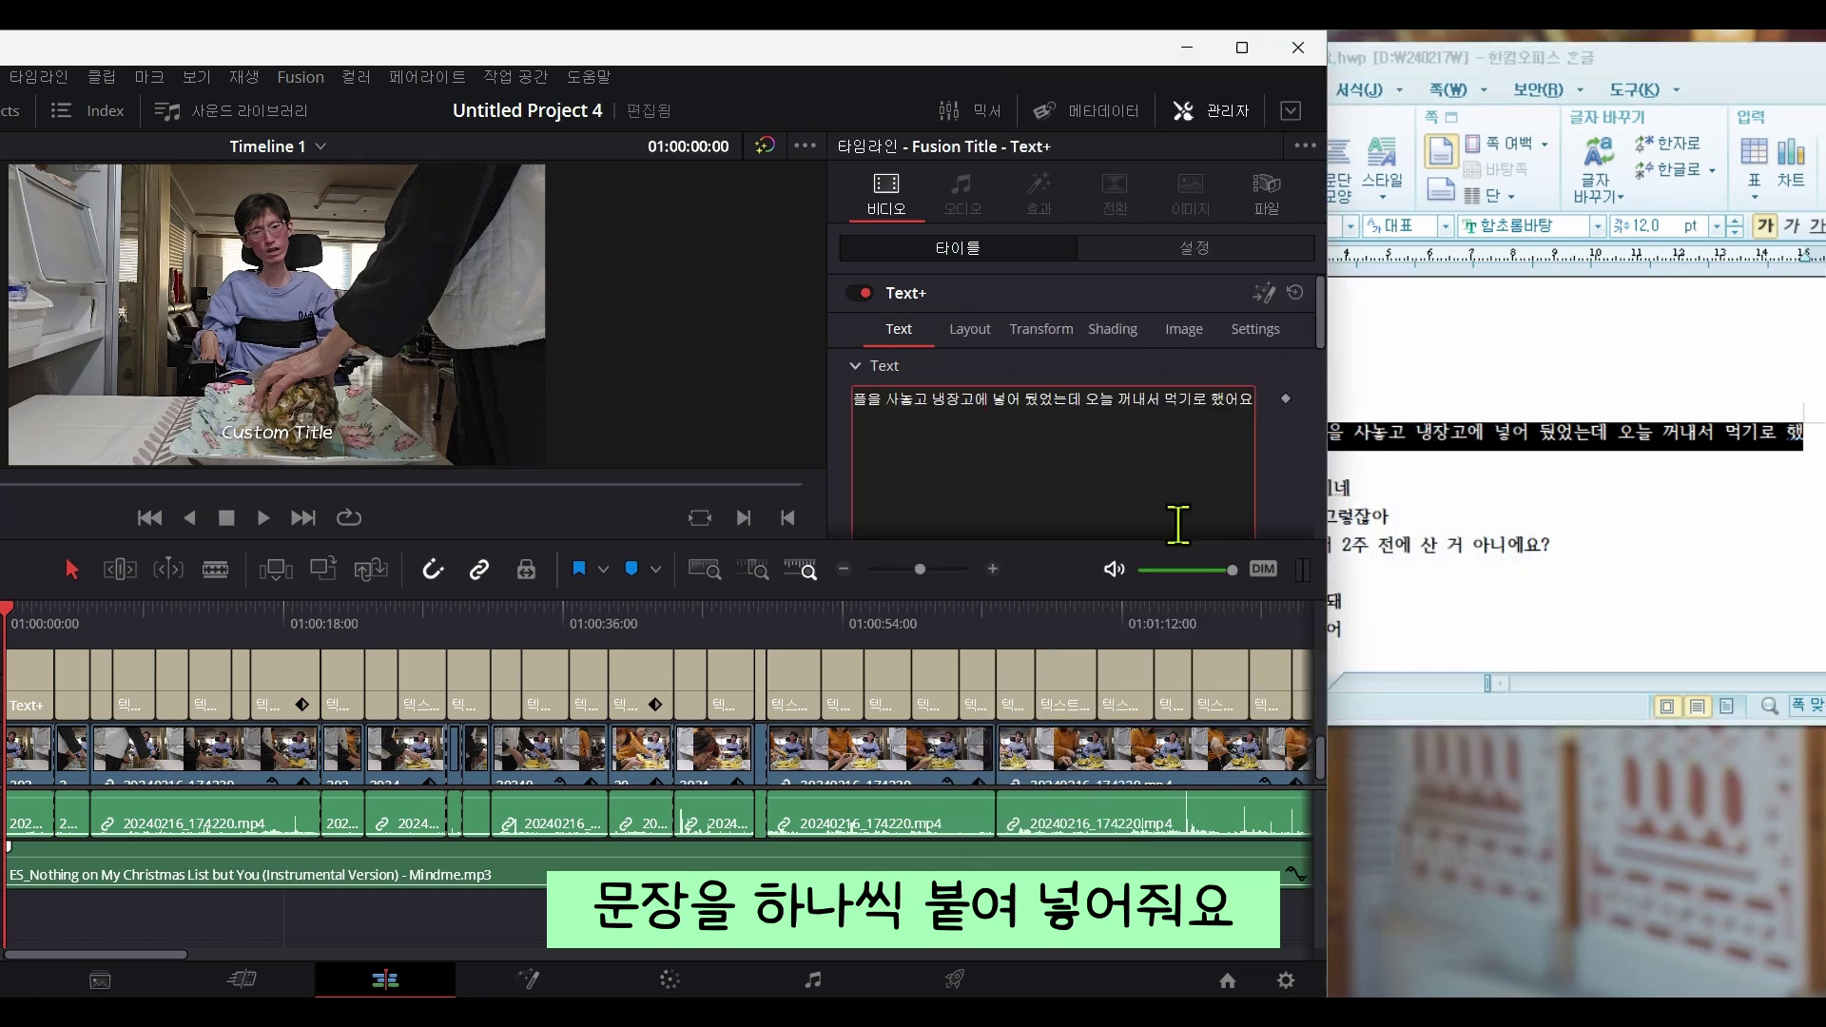
# Replace the third caption's Basic Title text with the script line "껍질이 익어서(?) 그렇잖아".
pyautogui.click(102, 685)
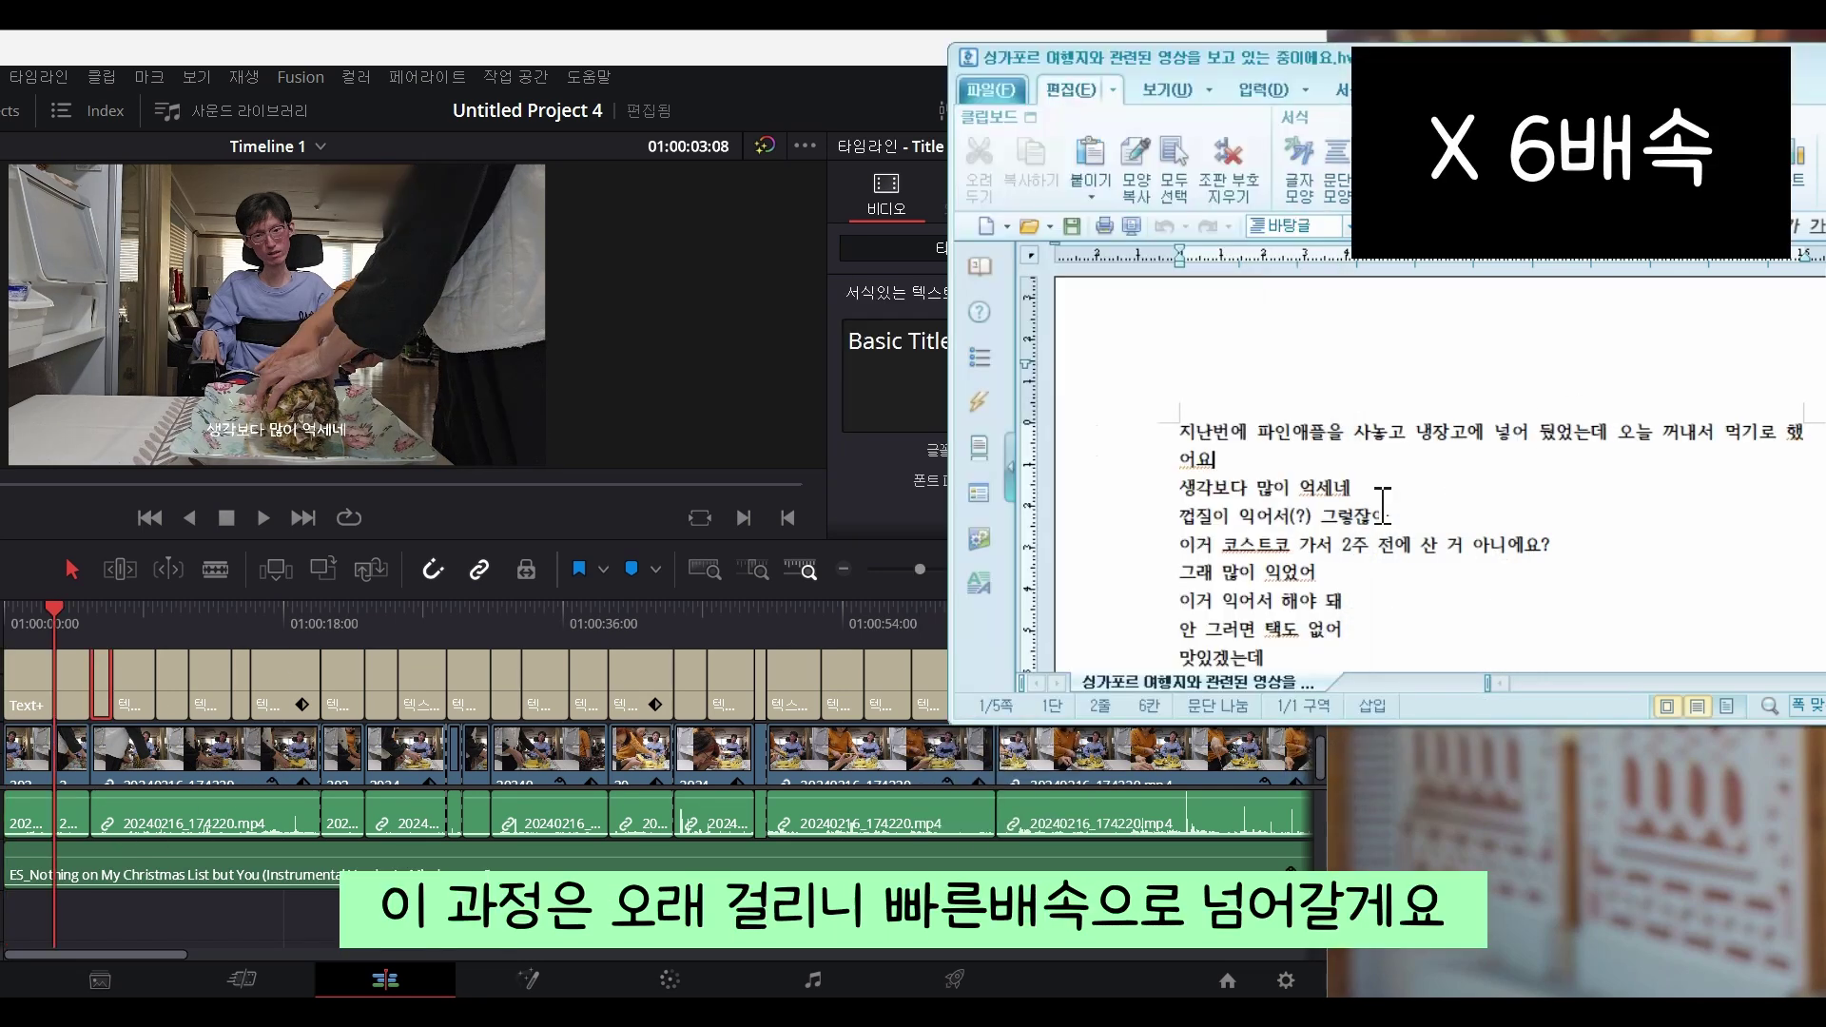
pyautogui.moveTo(1179, 632); pyautogui.dragTo(1342, 632)
pyautogui.moveTo(849, 341); pyautogui.dragTo(898, 333)
pyautogui.hotkey('ctrl', 'v')
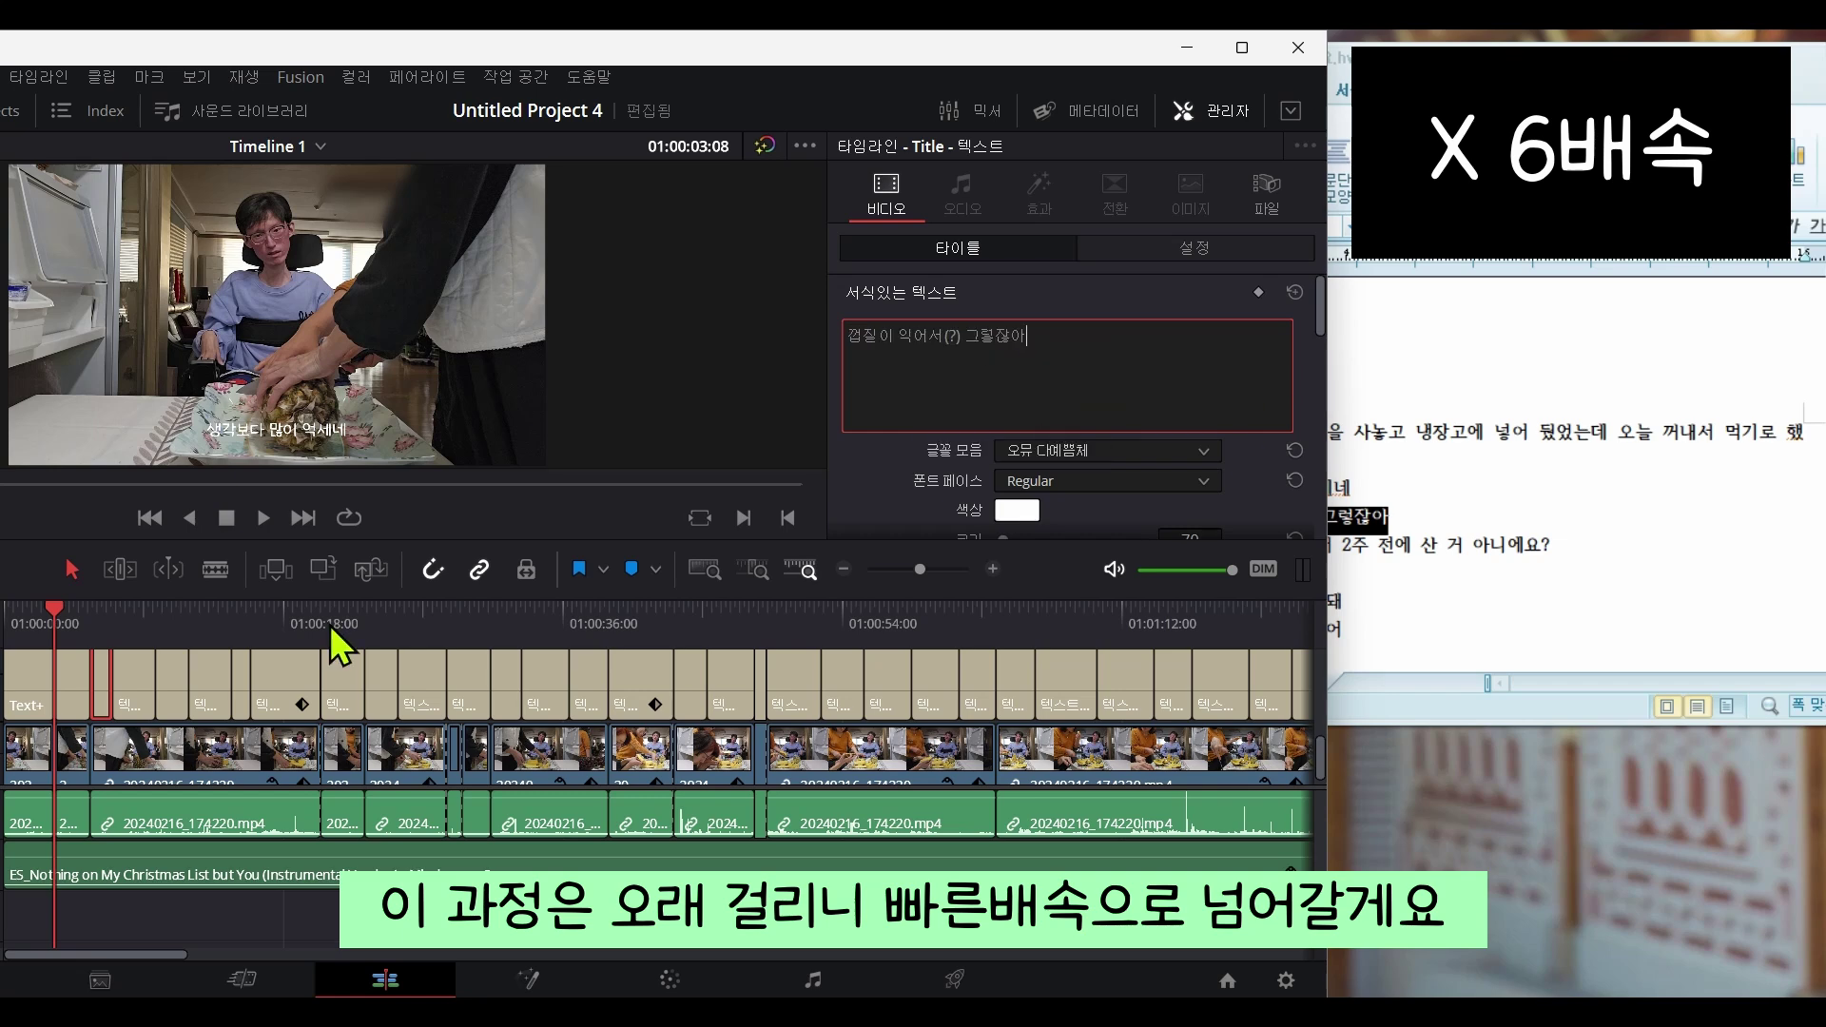
# Replace the fourth caption's text with the script line "이거 코스트코 가서 2주 전에 산 거 아니에요?".
pyautogui.click(143, 692)
pyautogui.scroll(-2, 1491, 375)
pyautogui.click(1561, 359)
pyautogui.moveTo(1561, 359); pyautogui.dragTo(1070, 359)
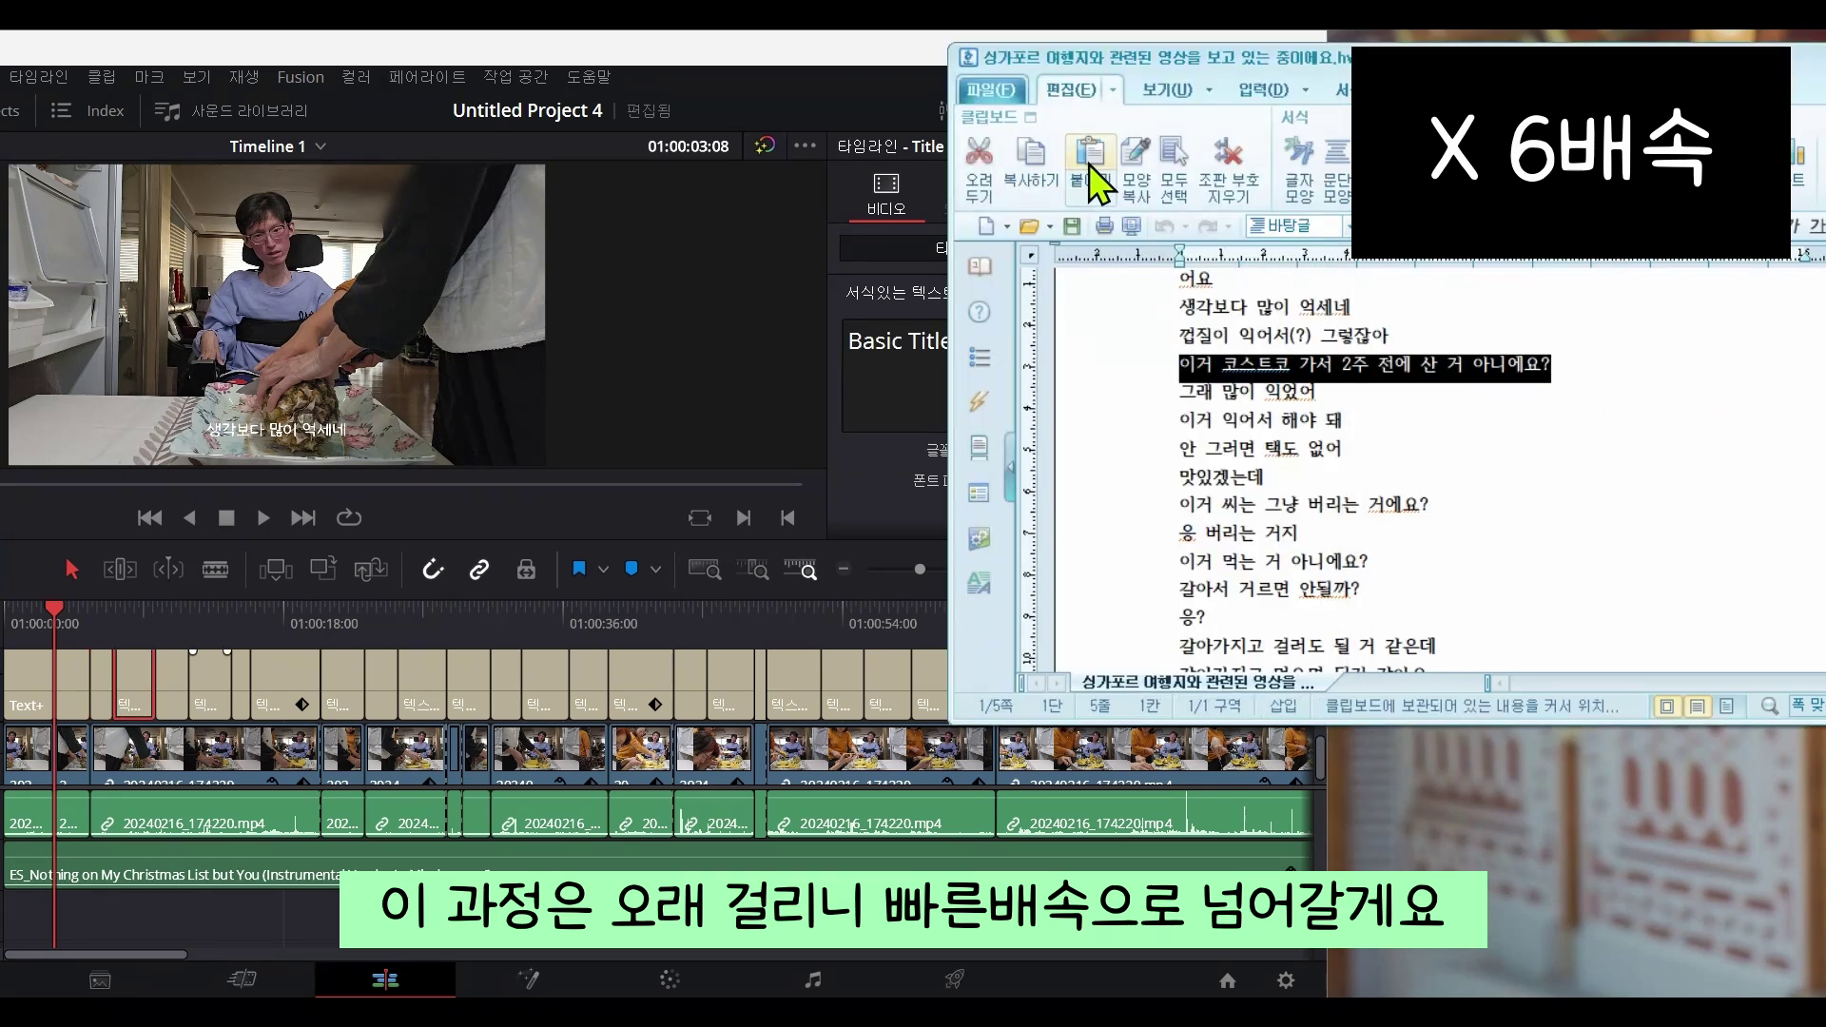
pyautogui.doubleClick(932, 361)
pyautogui.hotkey('ctrl', 'v')
# Copy the next script line and paste it over the fifth caption's Basic Title text.
pyautogui.click(171, 666)
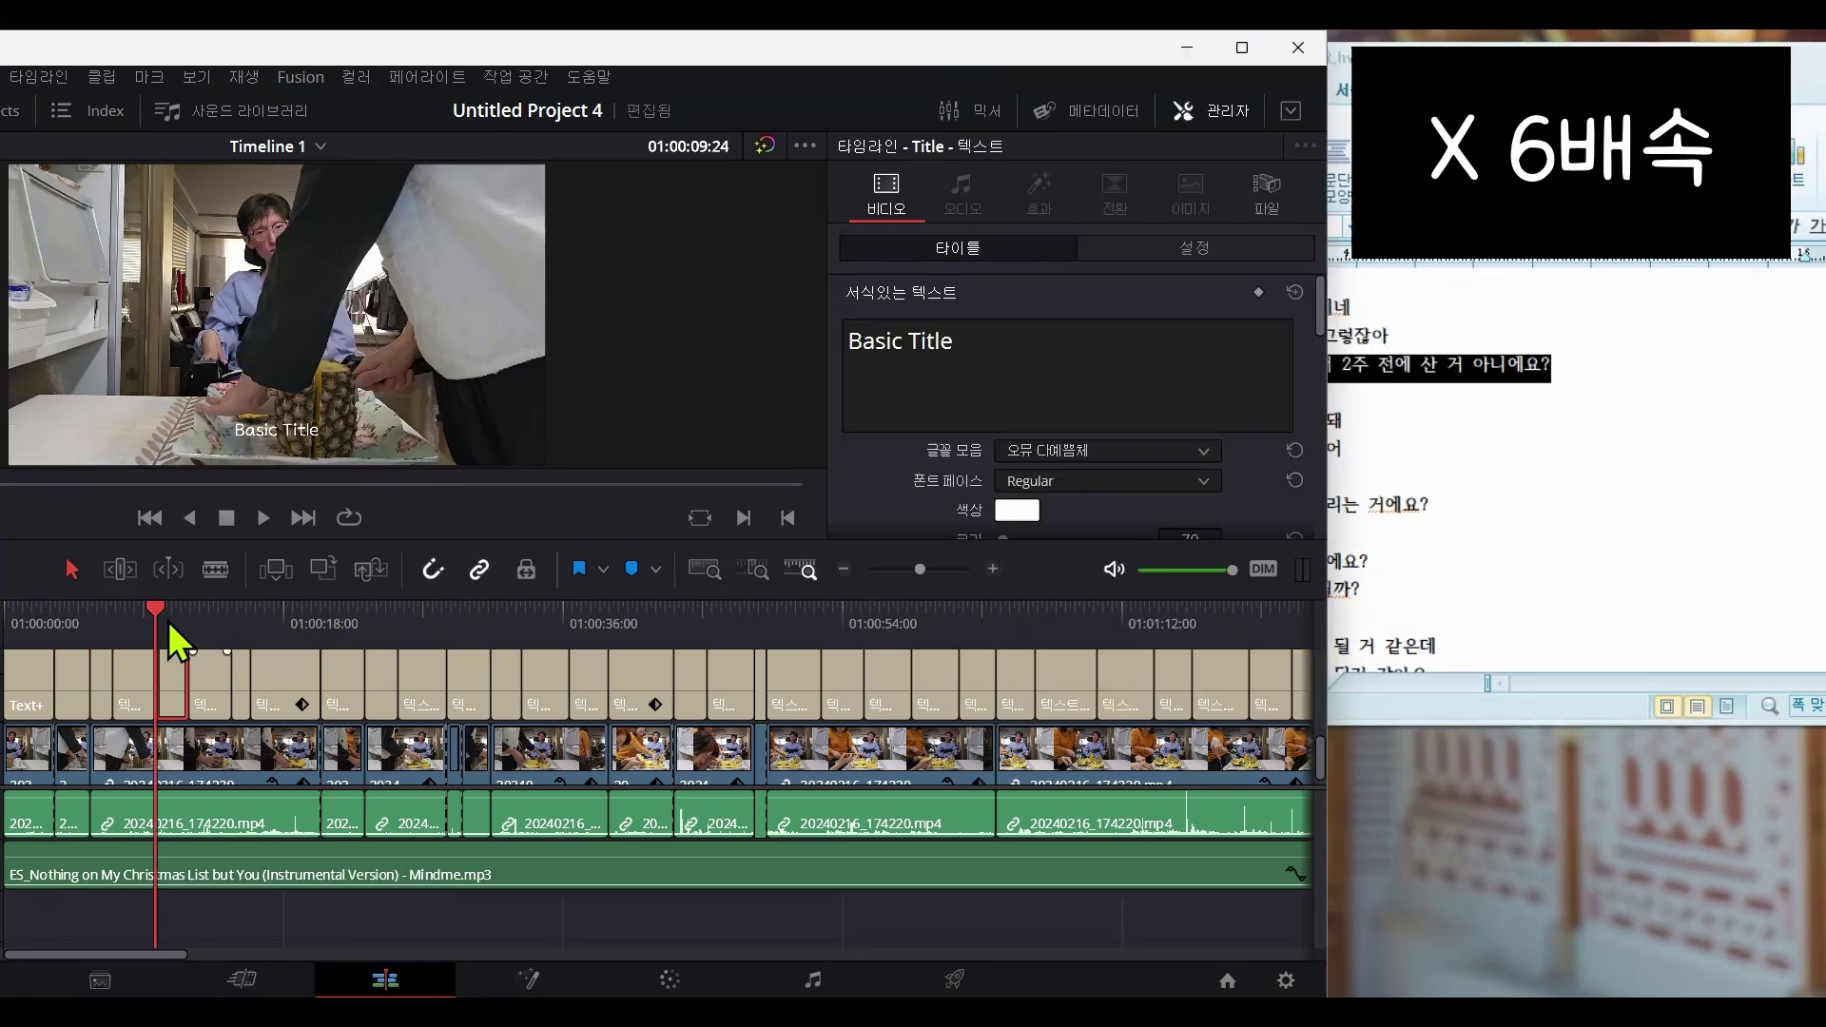
pyautogui.click(1596, 554)
pyautogui.moveTo(1227, 371); pyautogui.dragTo(1124, 371)
pyautogui.click(1039, 176)
pyautogui.rightClick(918, 333)
pyautogui.click(1051, 404)
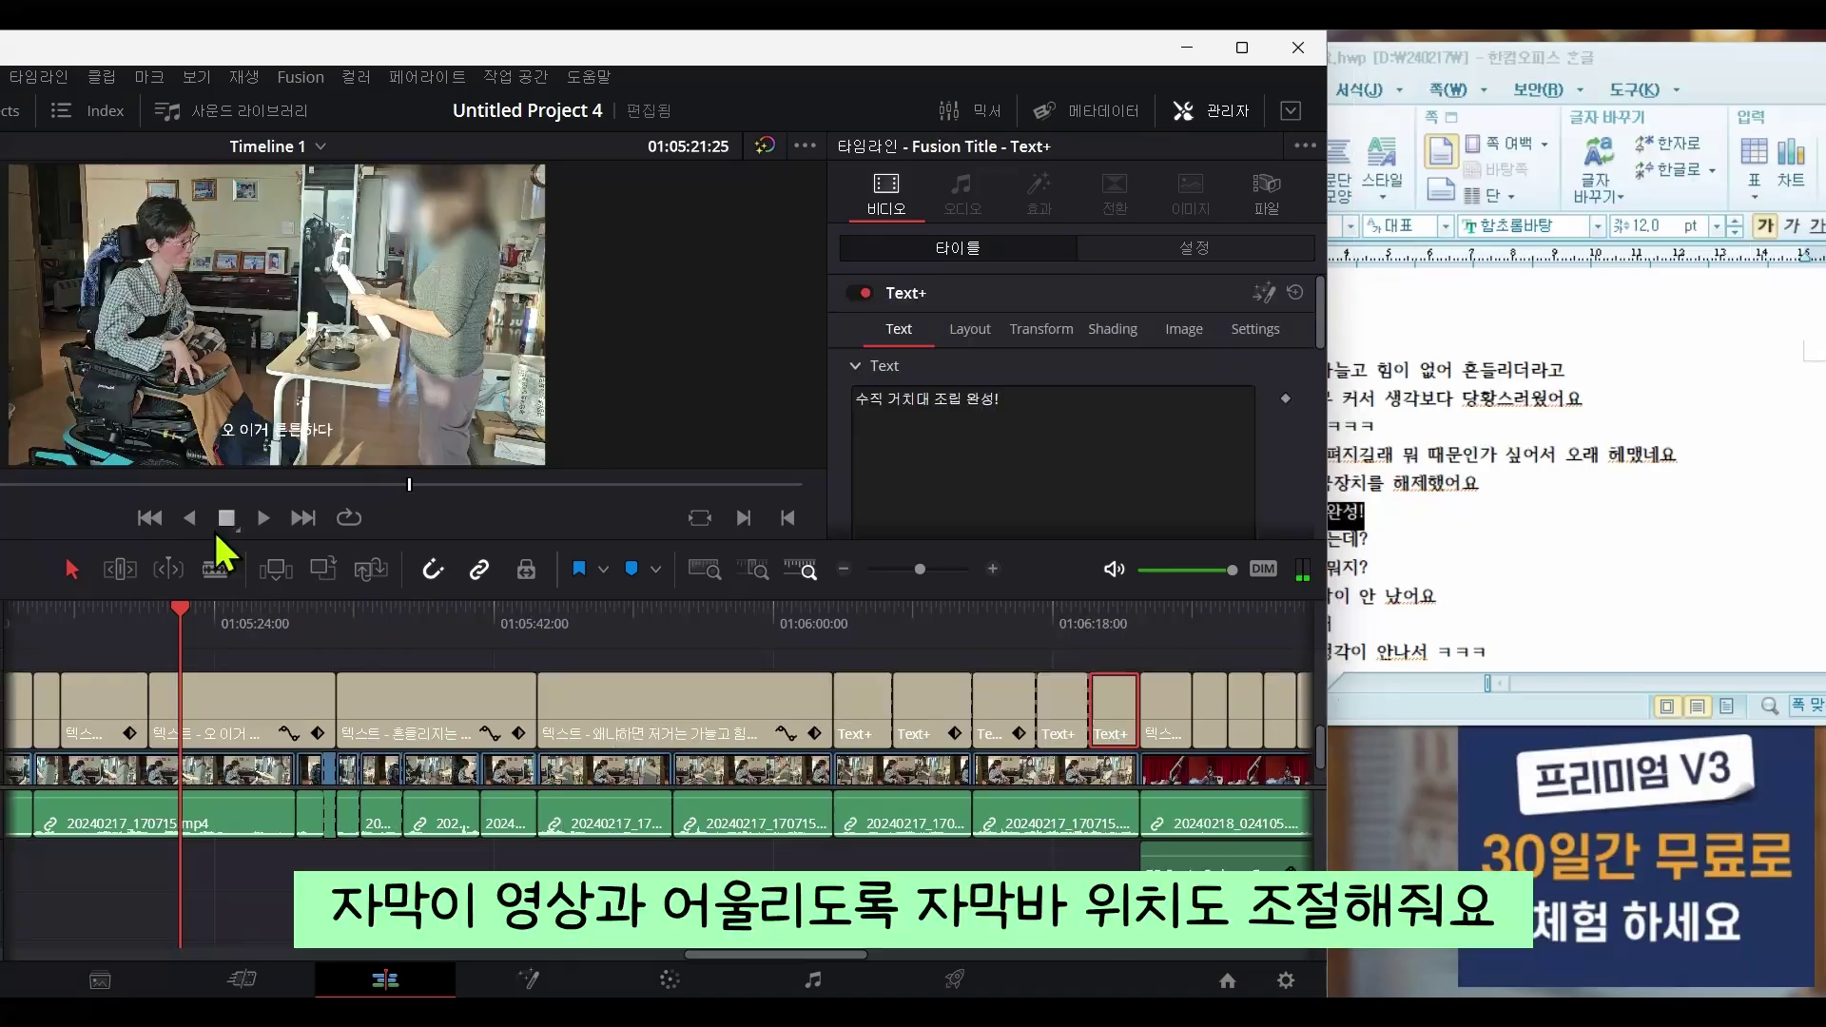
# Shorten the long captions around 01:05:24 and move them together so they follow one another on Video 2.
pyautogui.click(571, 722)
pyautogui.moveTo(741, 713); pyautogui.dragTo(323, 702)
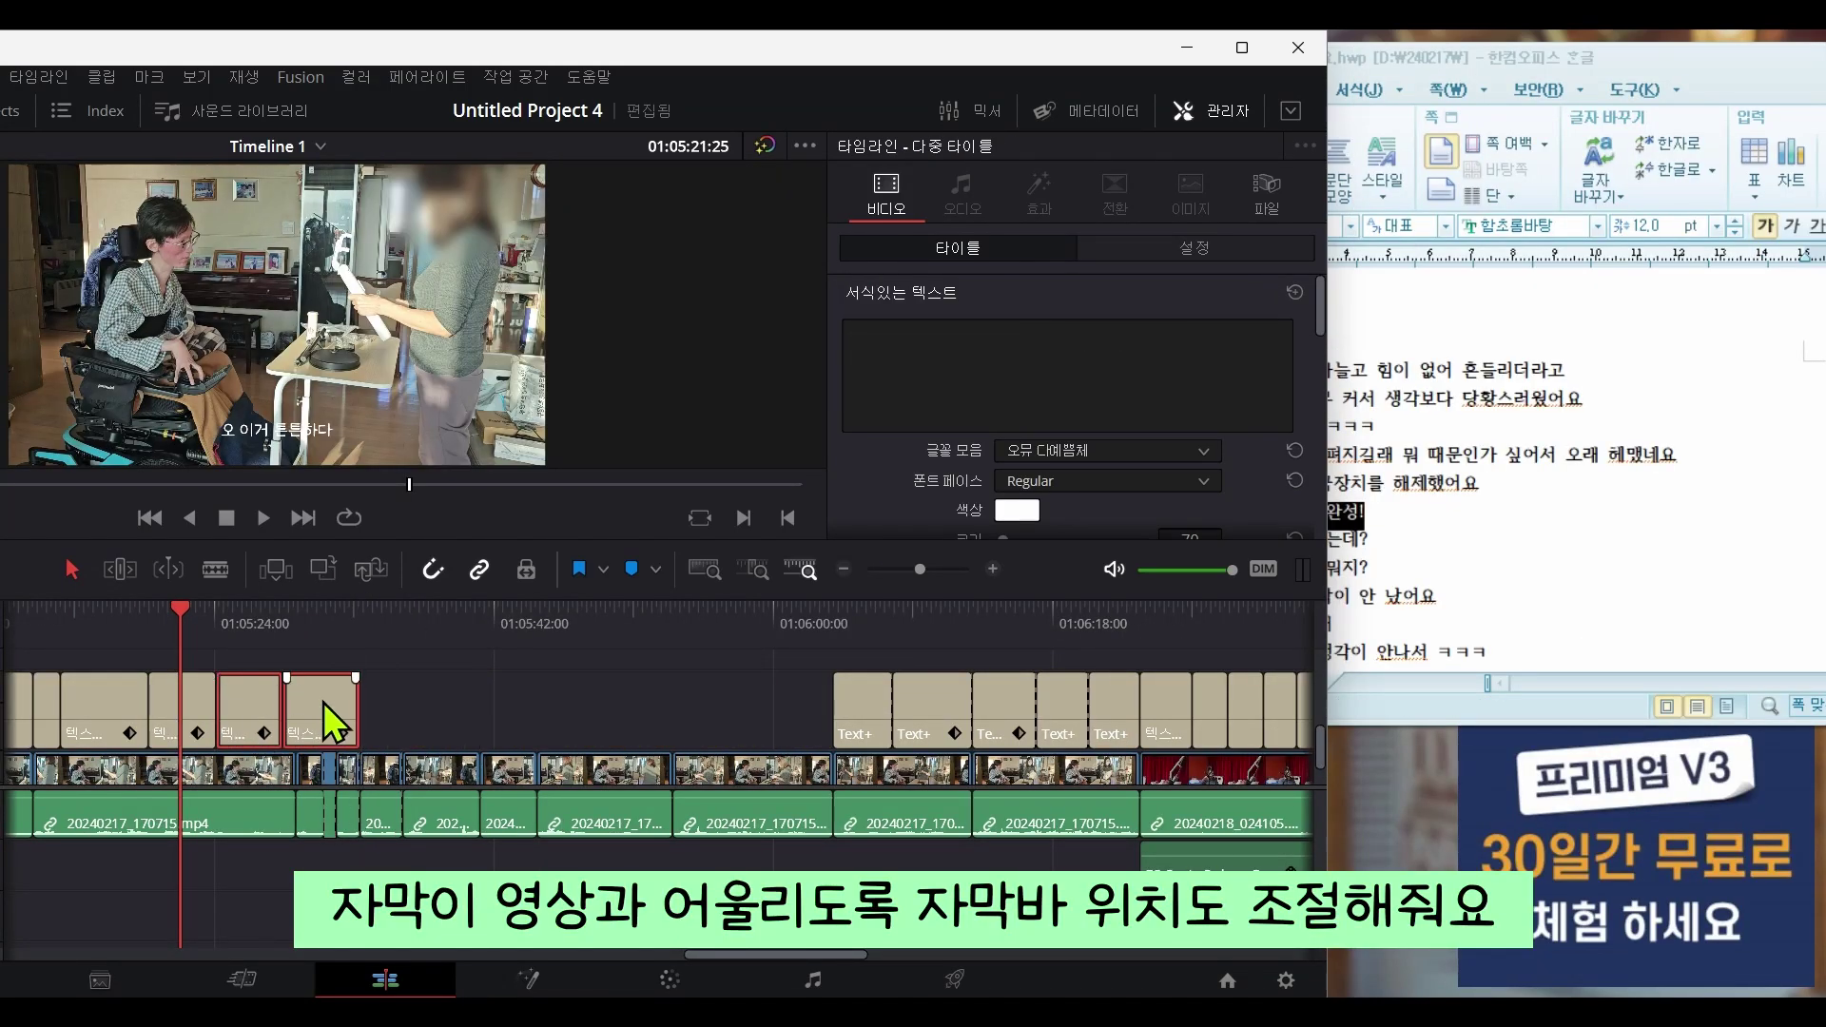
pyautogui.click(319, 705)
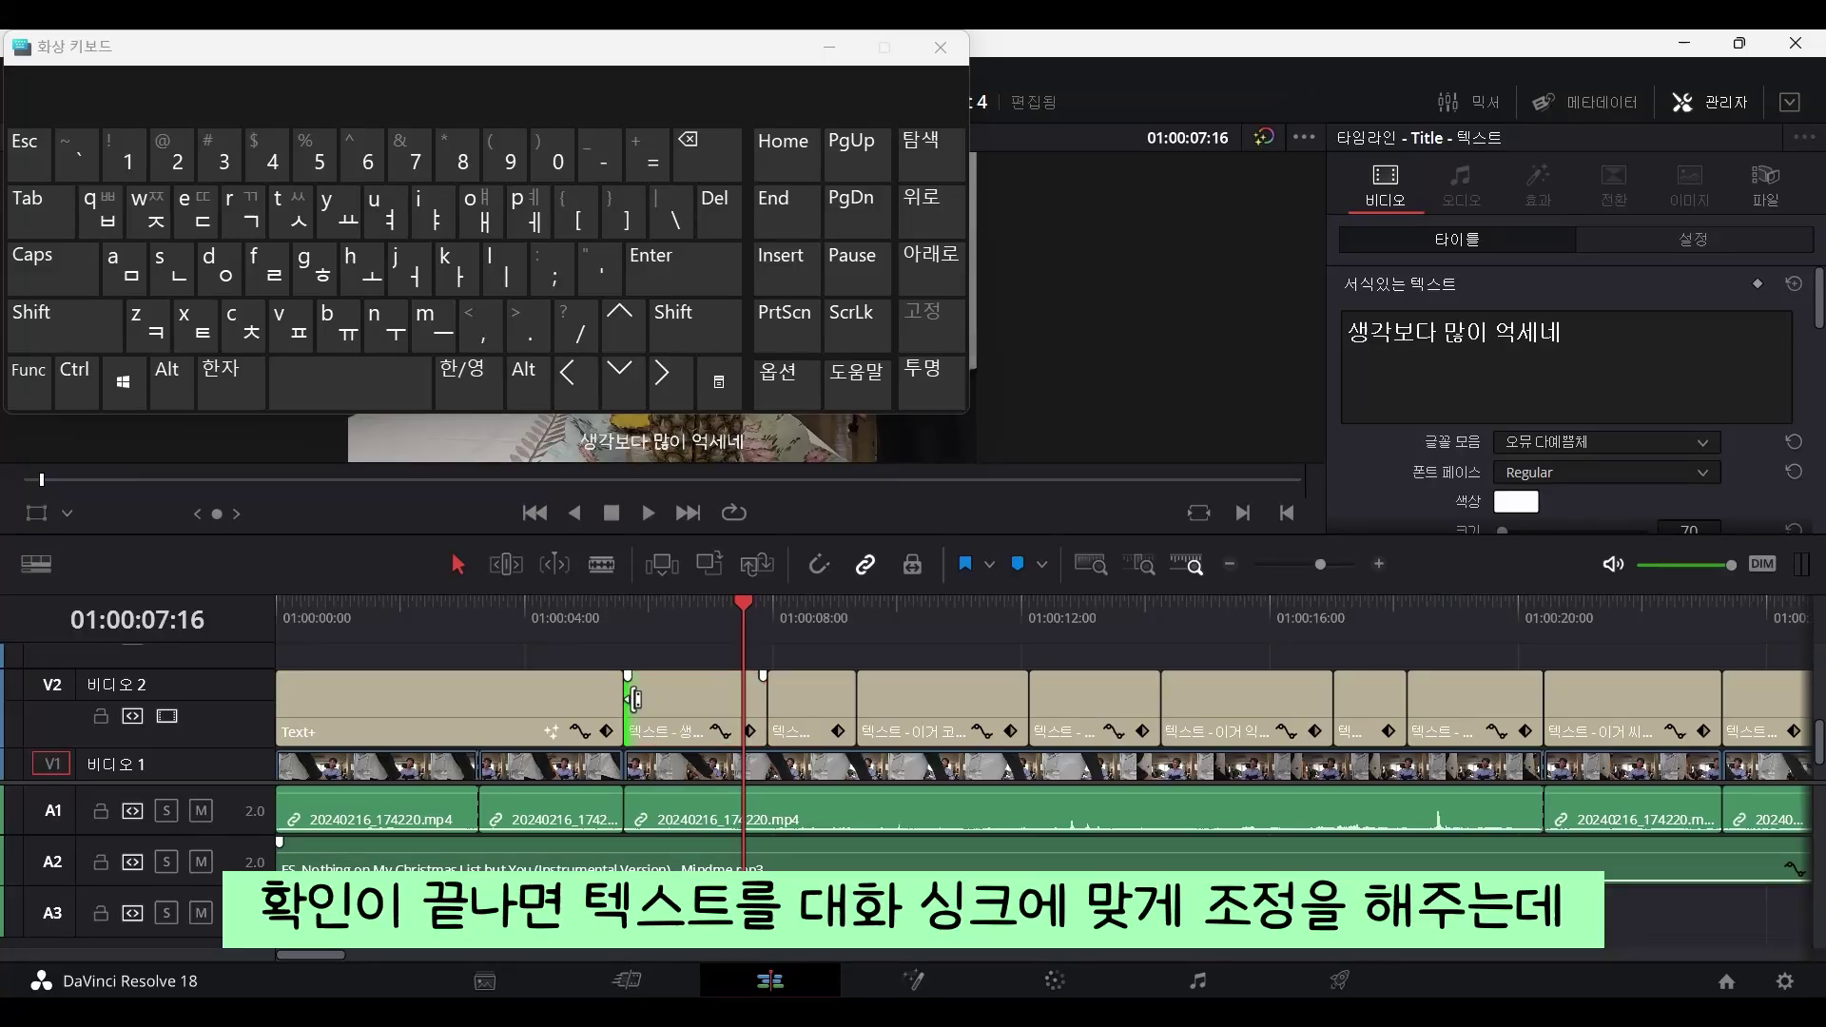
# Trim the start of the "생각보다 많이 억세네" caption to about 01:00:05:29 and play that passage to check its sync.
pyautogui.moveTo(634, 699); pyautogui.dragTo(654, 694)
pyautogui.moveTo(655, 614); pyautogui.dragTo(636, 610)
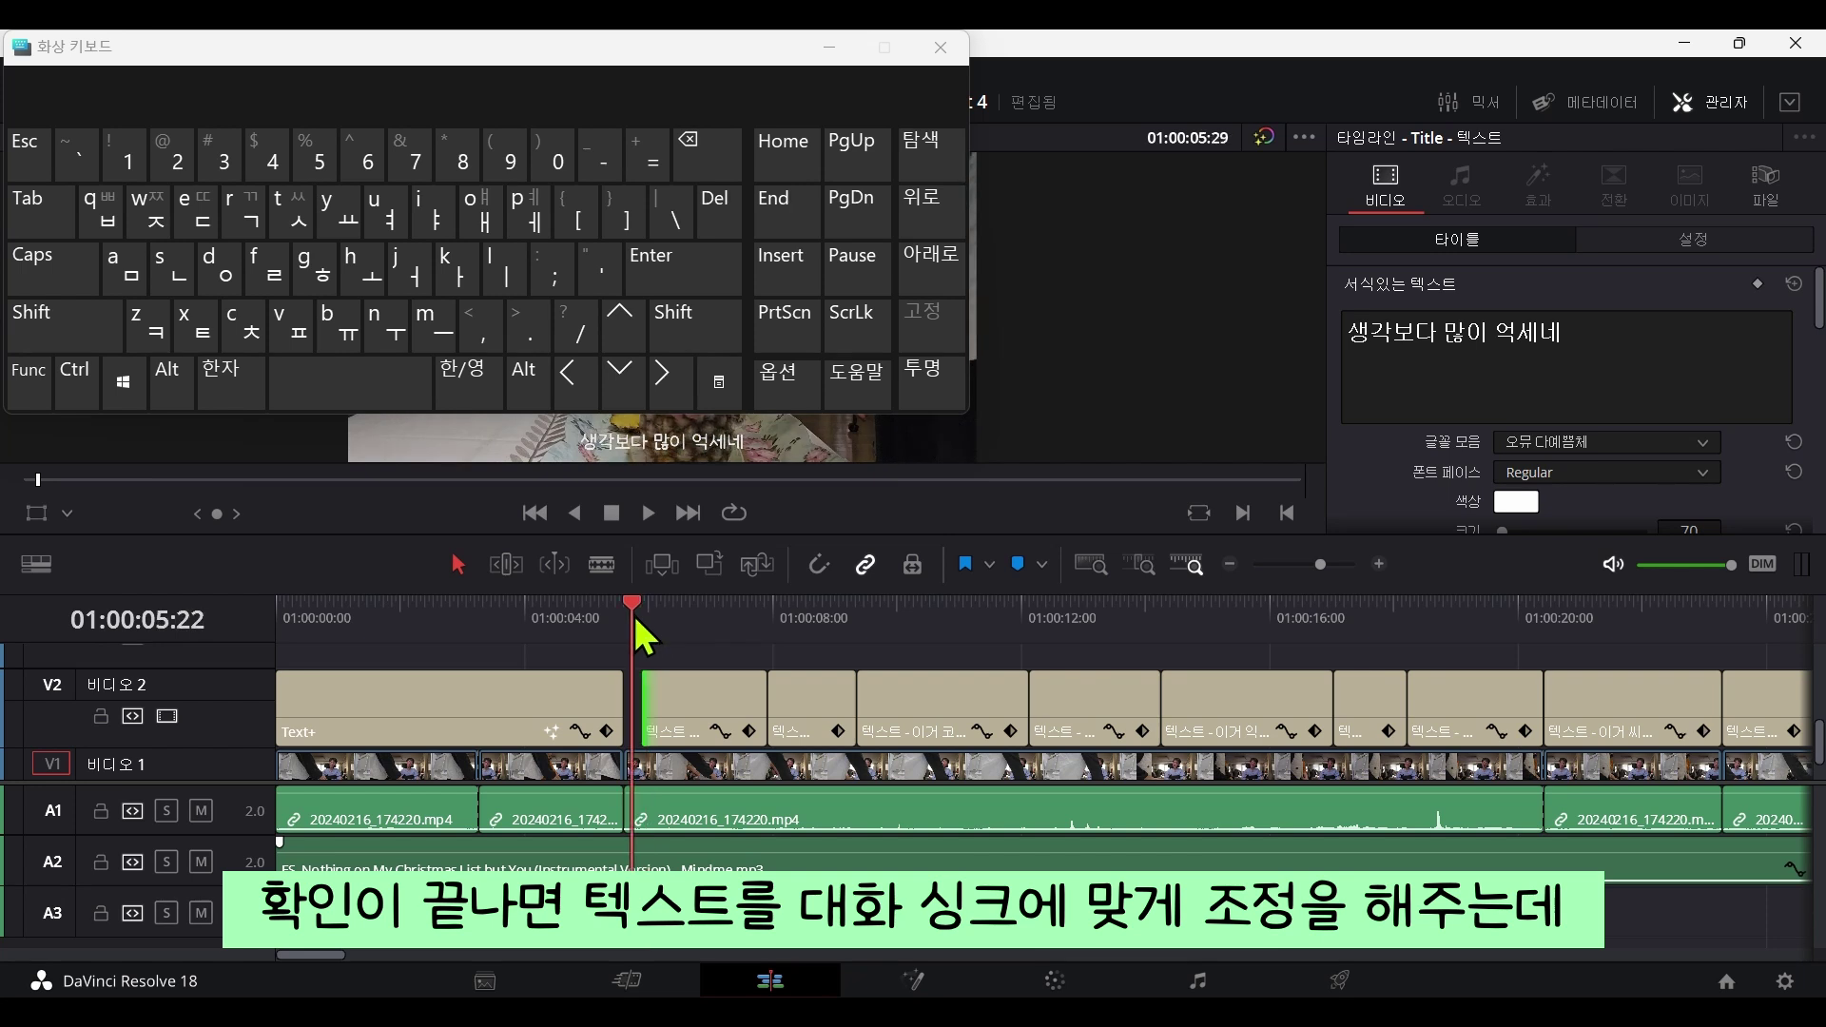
pyautogui.click(413, 365)
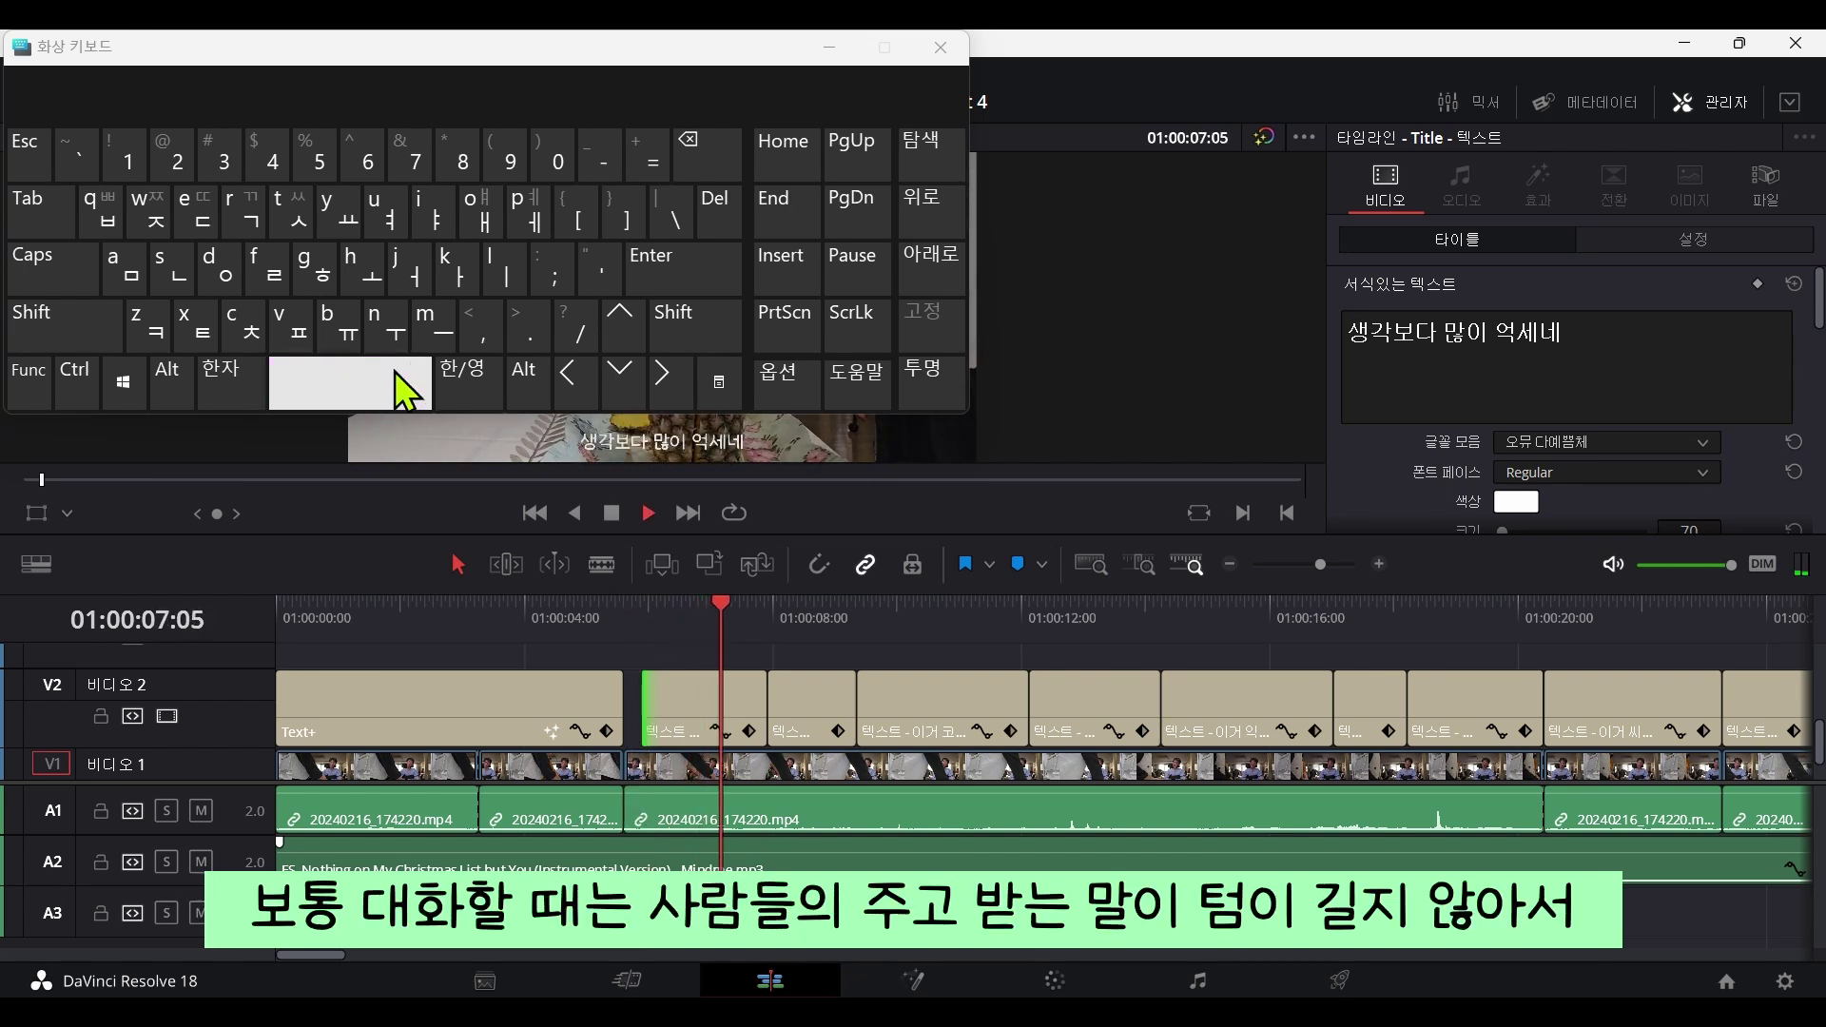
pyautogui.click(395, 371)
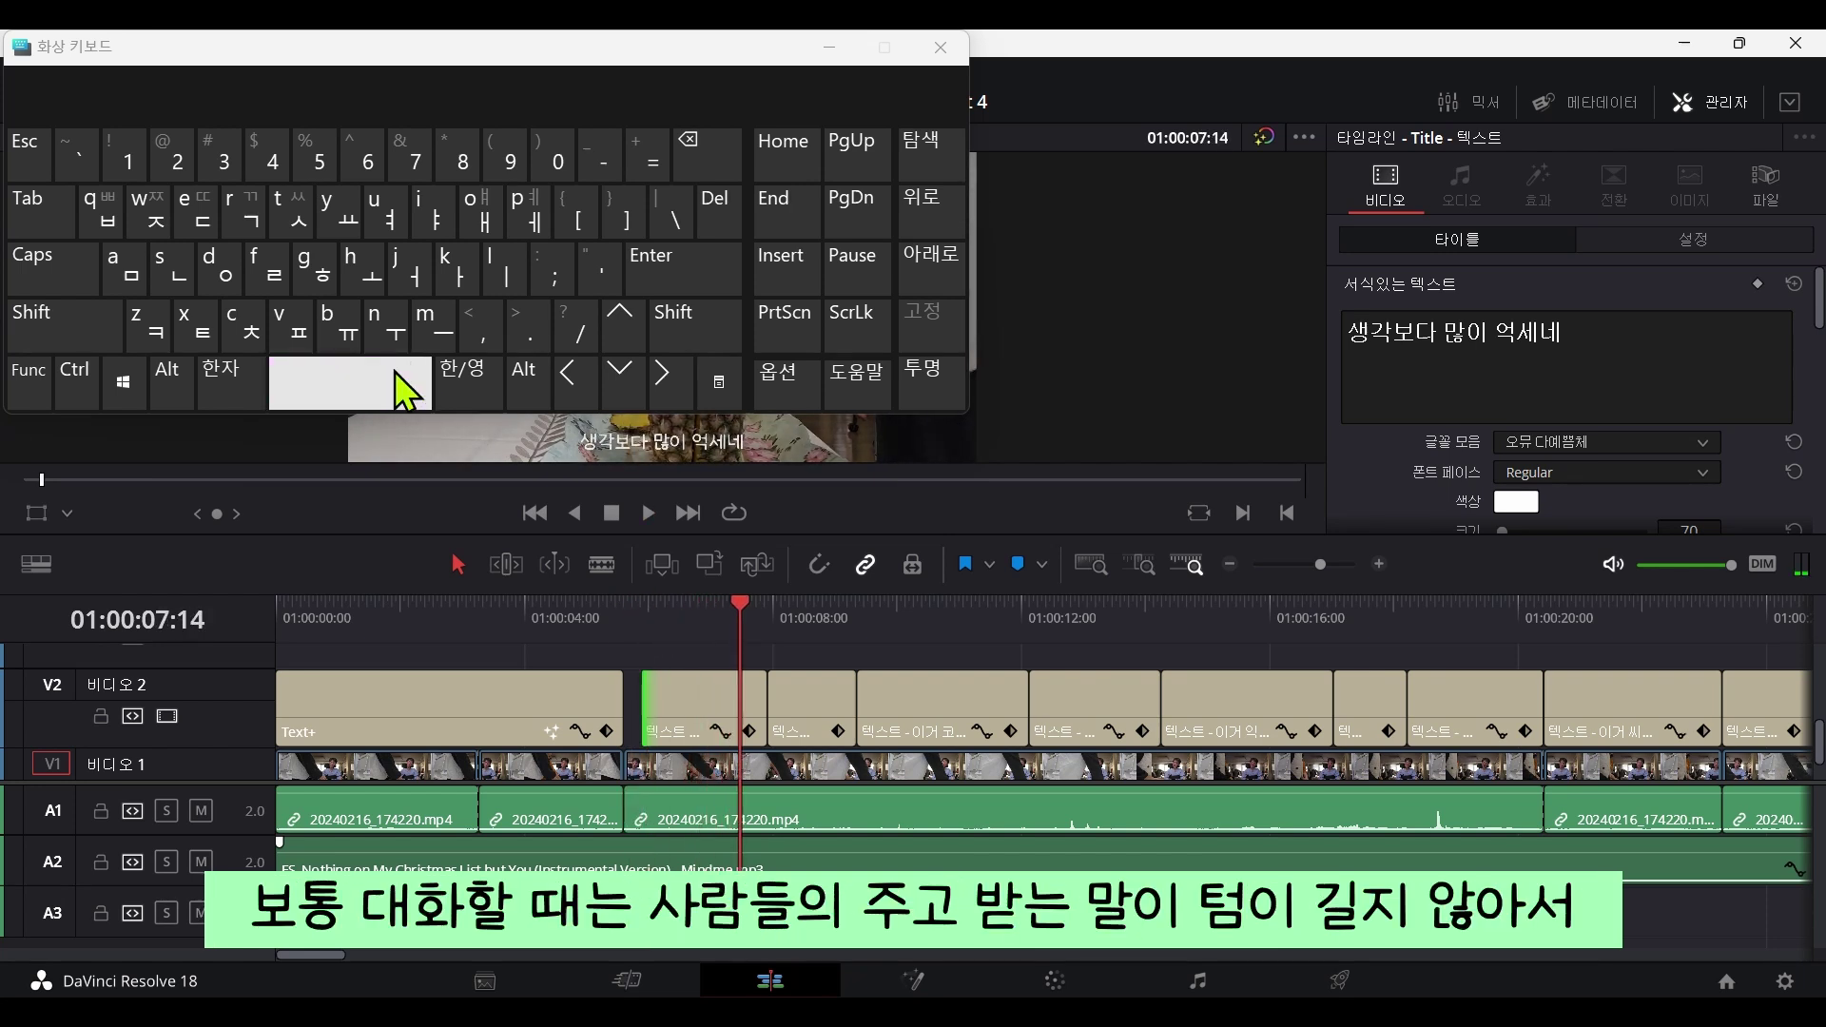
# Replay the dialogue, then shift the cut before the "이거 코스트코" caption to about 01:00:09:16 and the preceding caption cut slightly later.
pyautogui.click(646, 643)
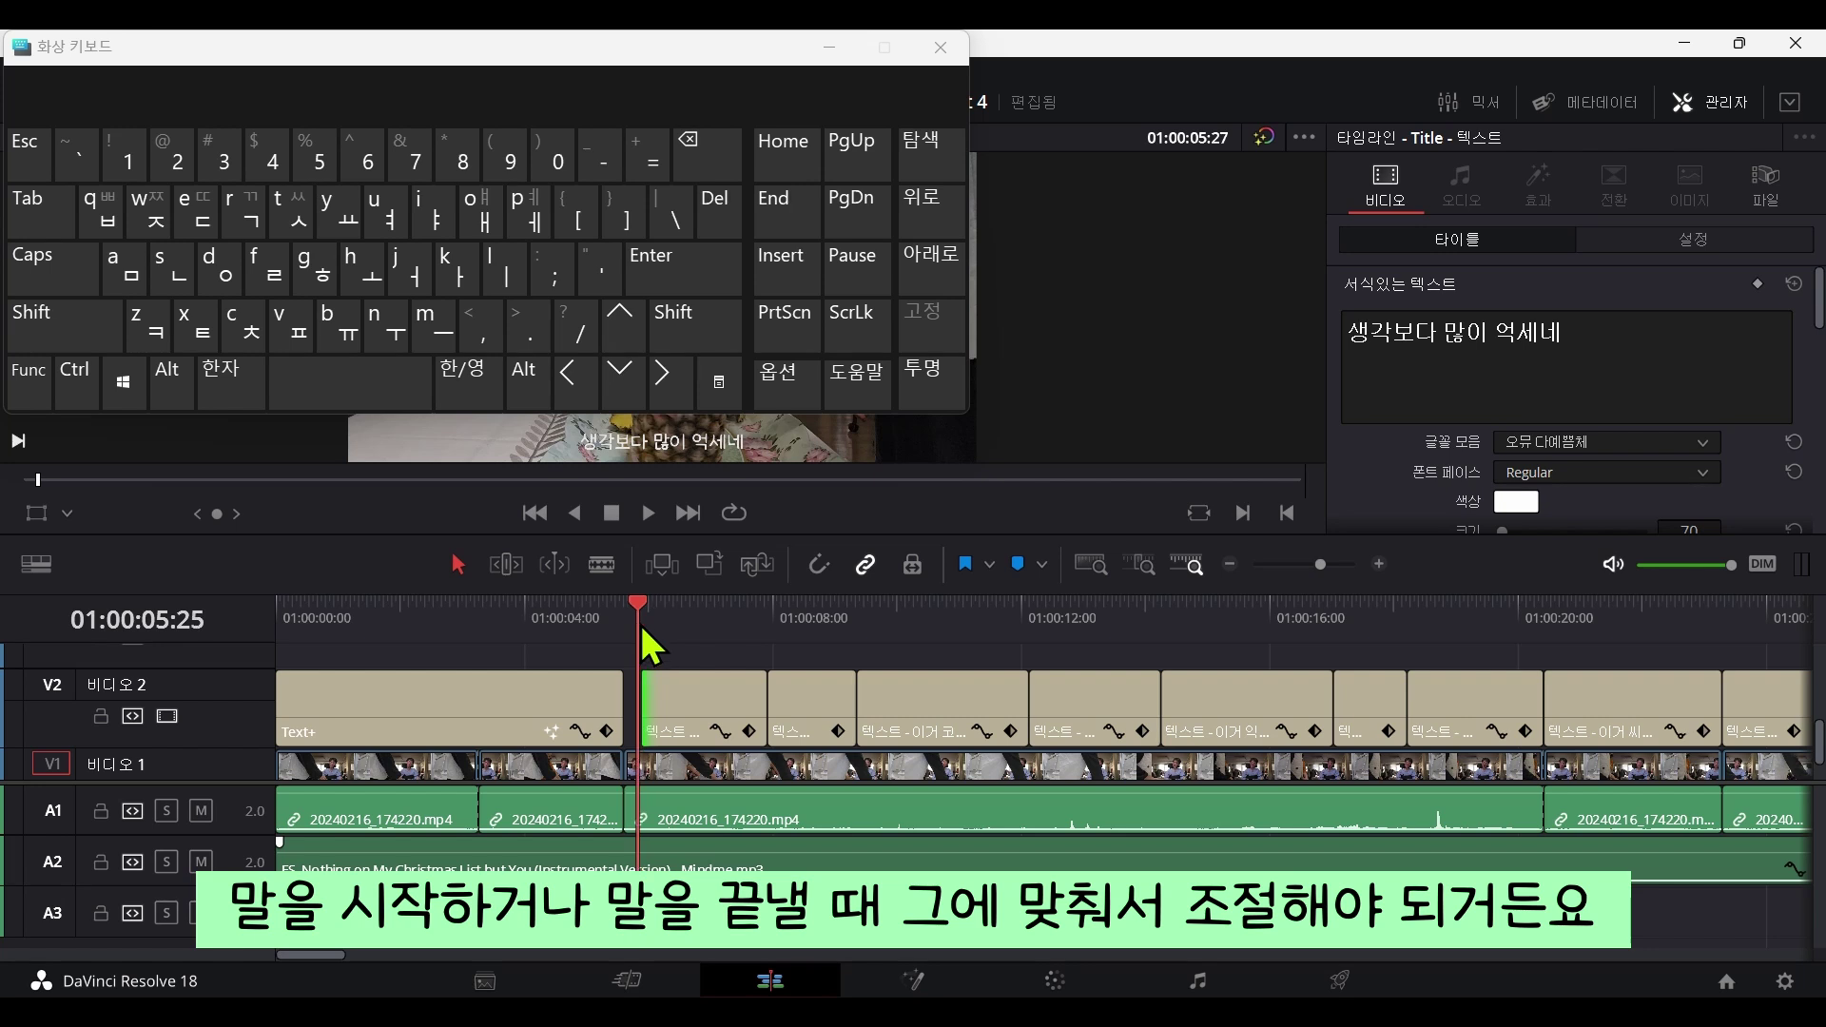
pyautogui.click(649, 647)
pyautogui.click(429, 403)
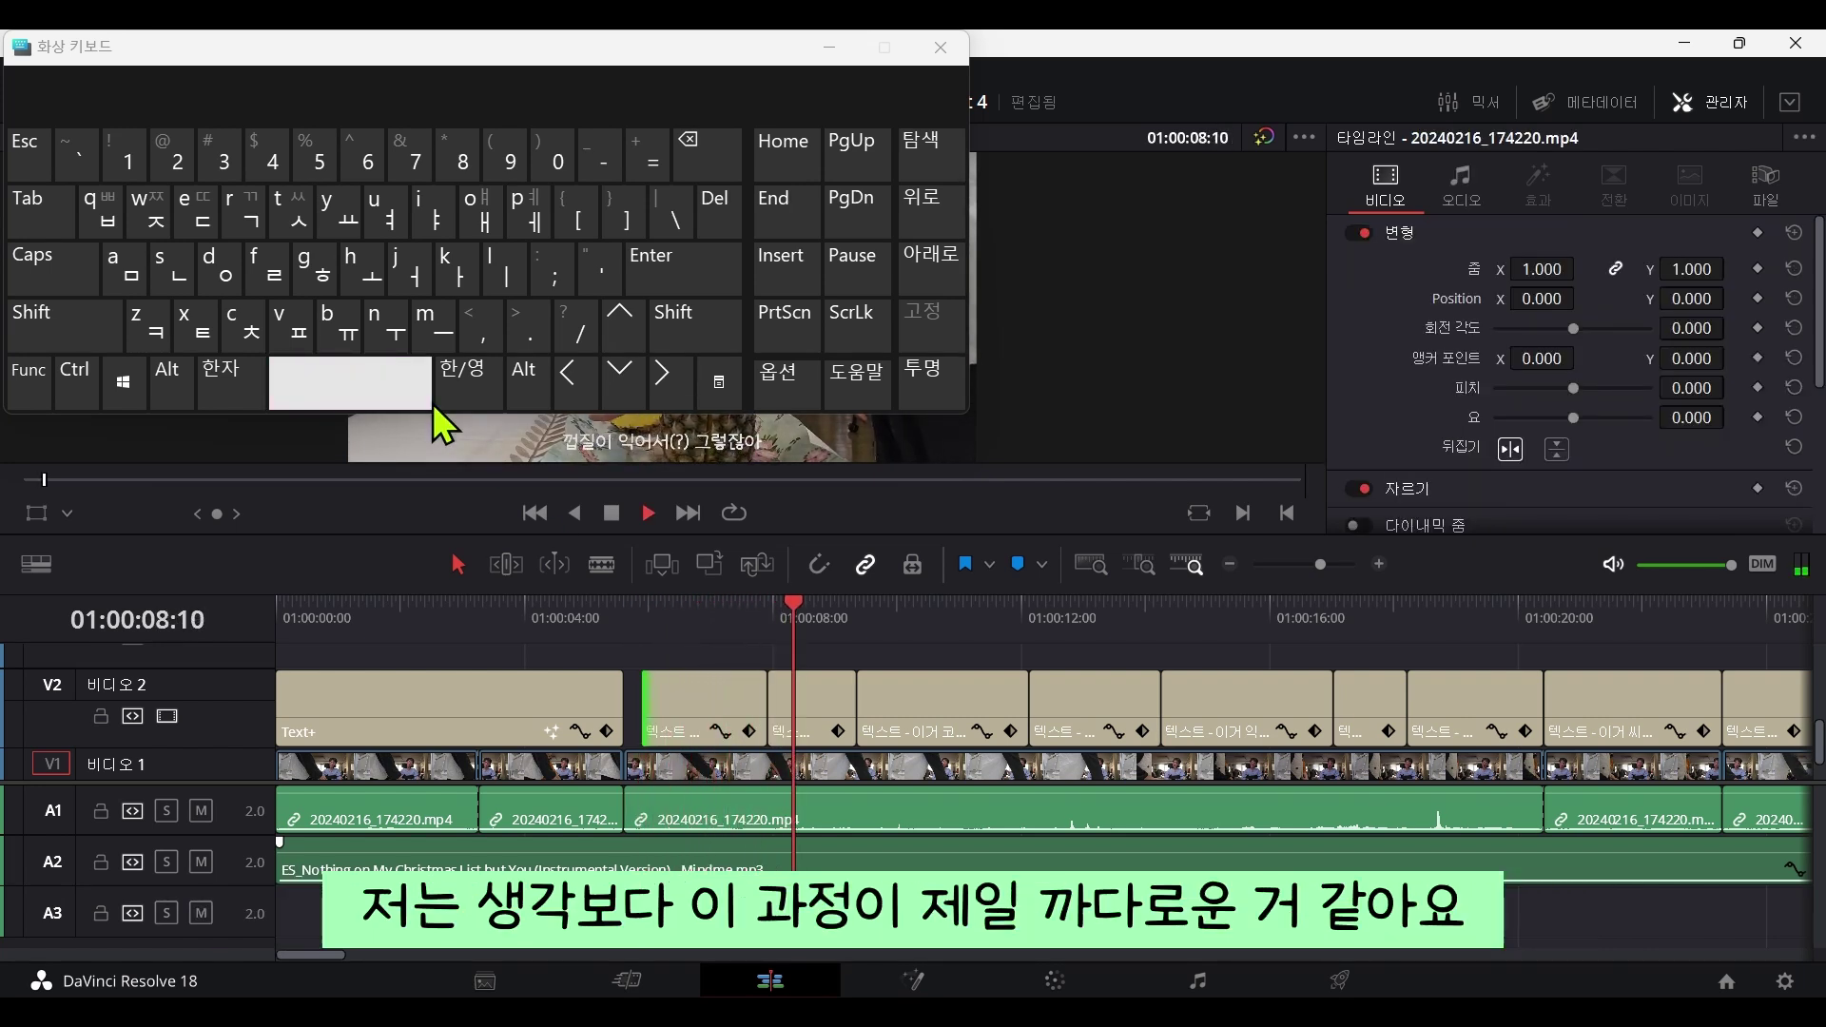
pyautogui.click(432, 403)
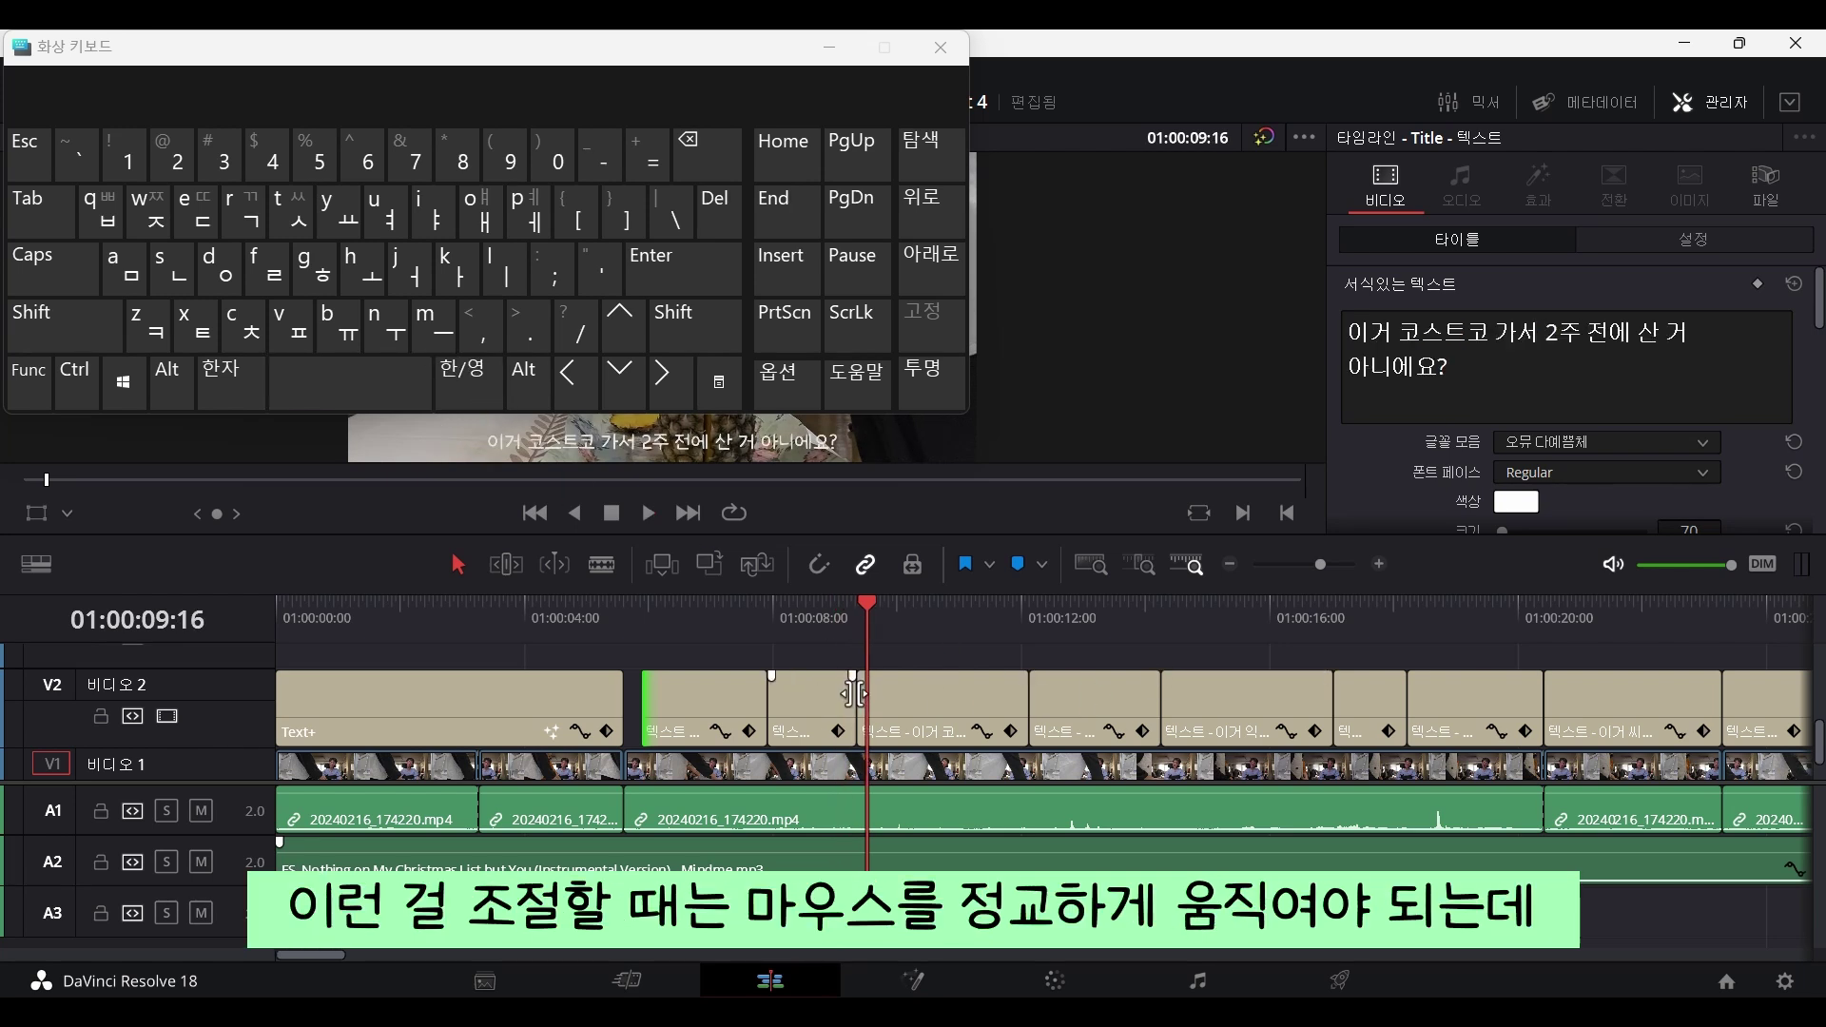
pyautogui.moveTo(853, 694); pyautogui.dragTo(870, 692)
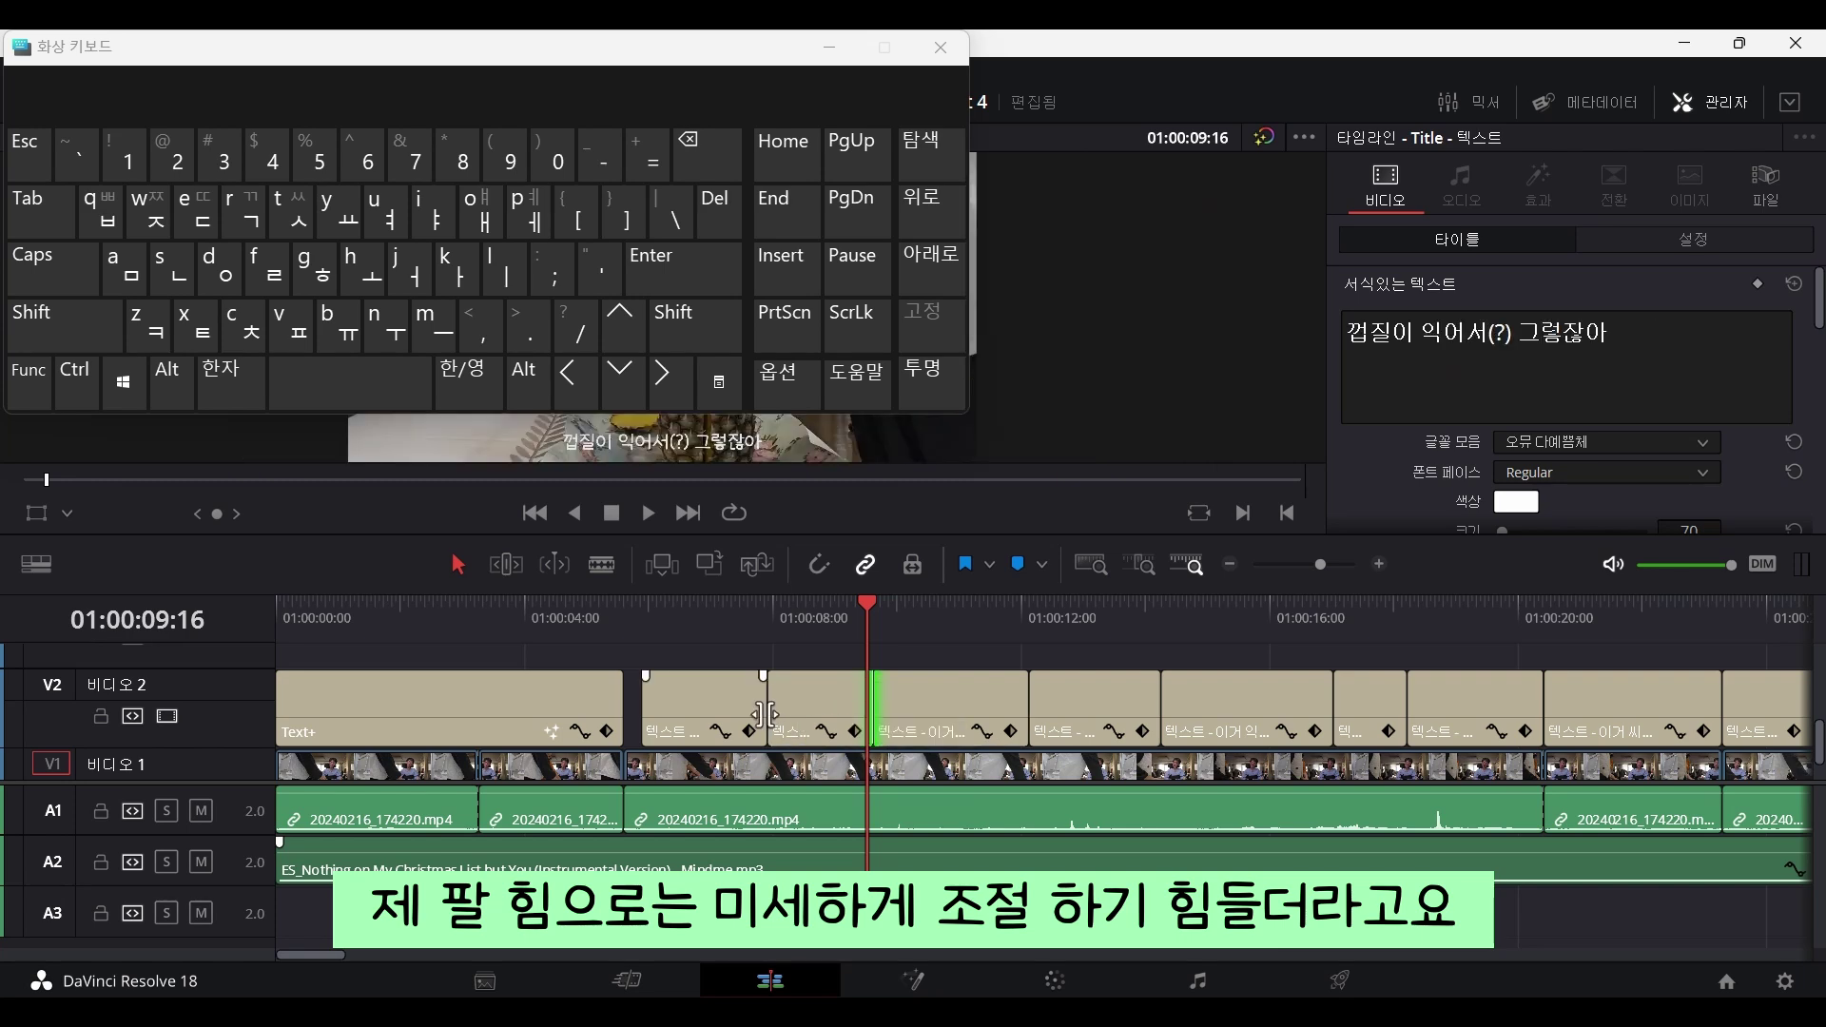
pyautogui.moveTo(766, 714); pyautogui.dragTo(778, 714)
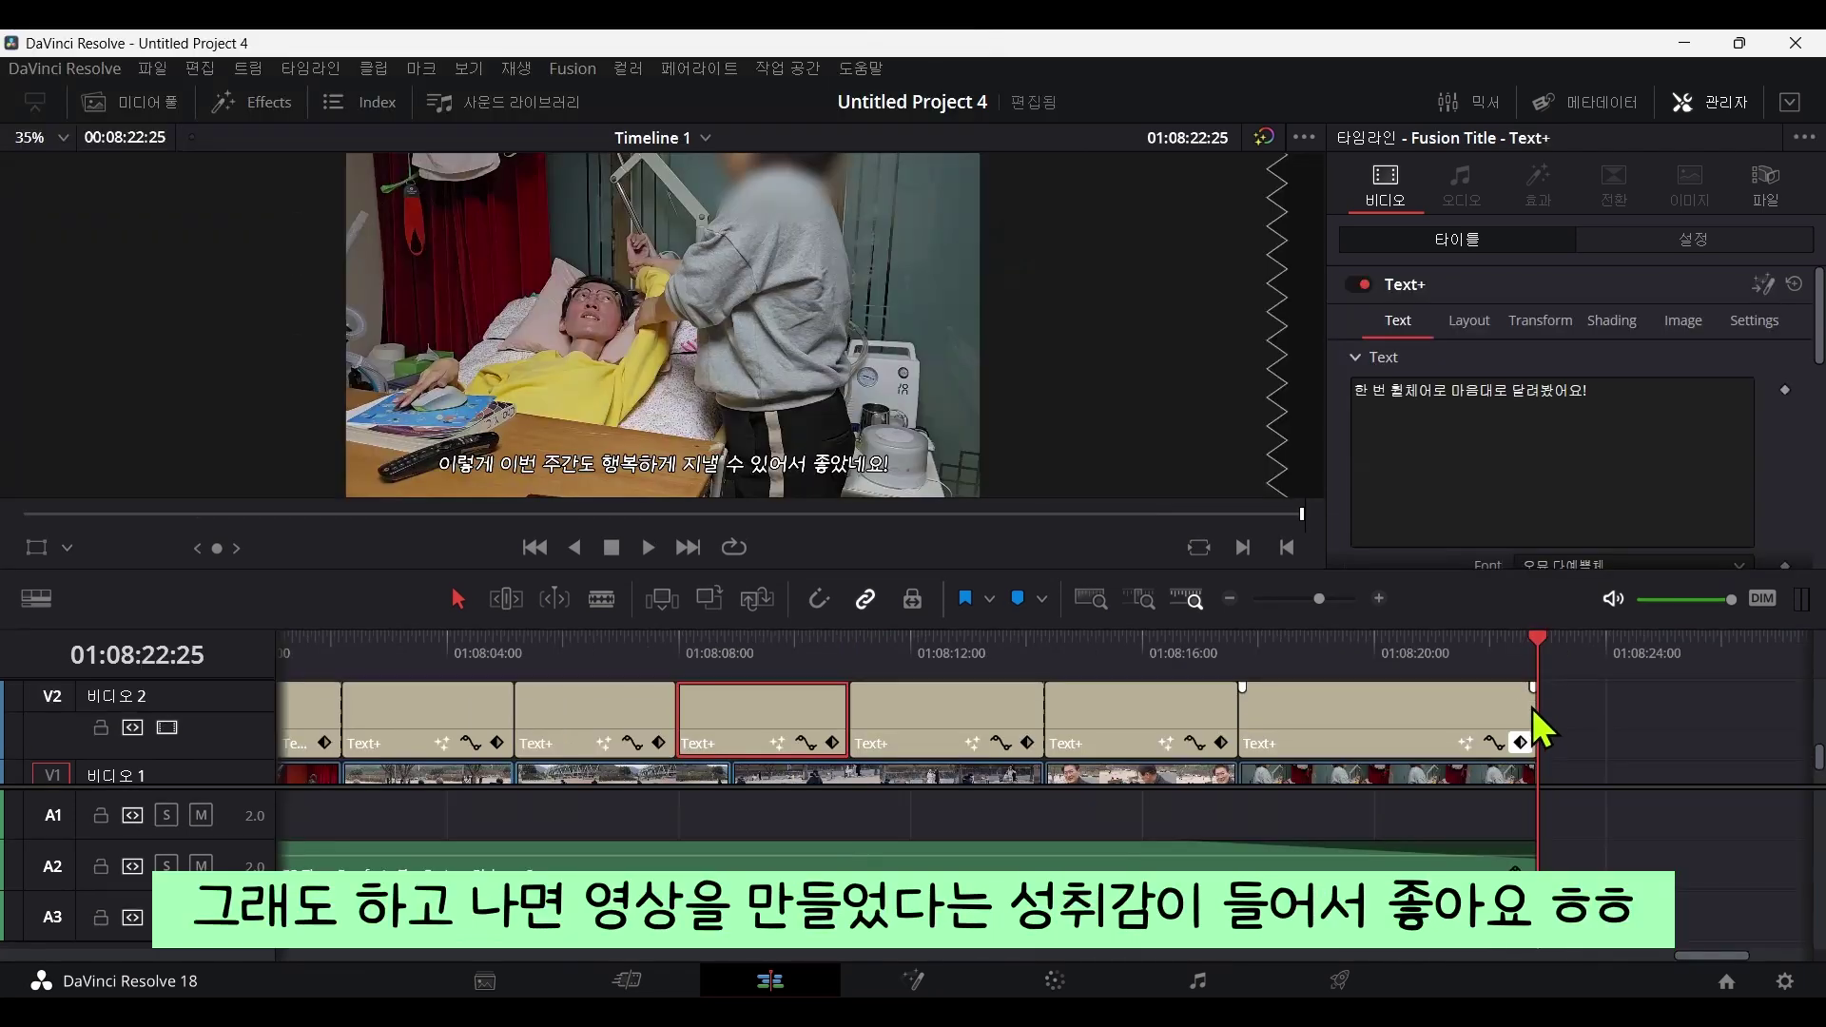
# Shorten the last Text+ caption on Video 2 so it ends at about 01:08:22:04.
pyautogui.moveTo(1525, 738); pyautogui.dragTo(1496, 761)
pyautogui.scroll(-1, 1526, 765)
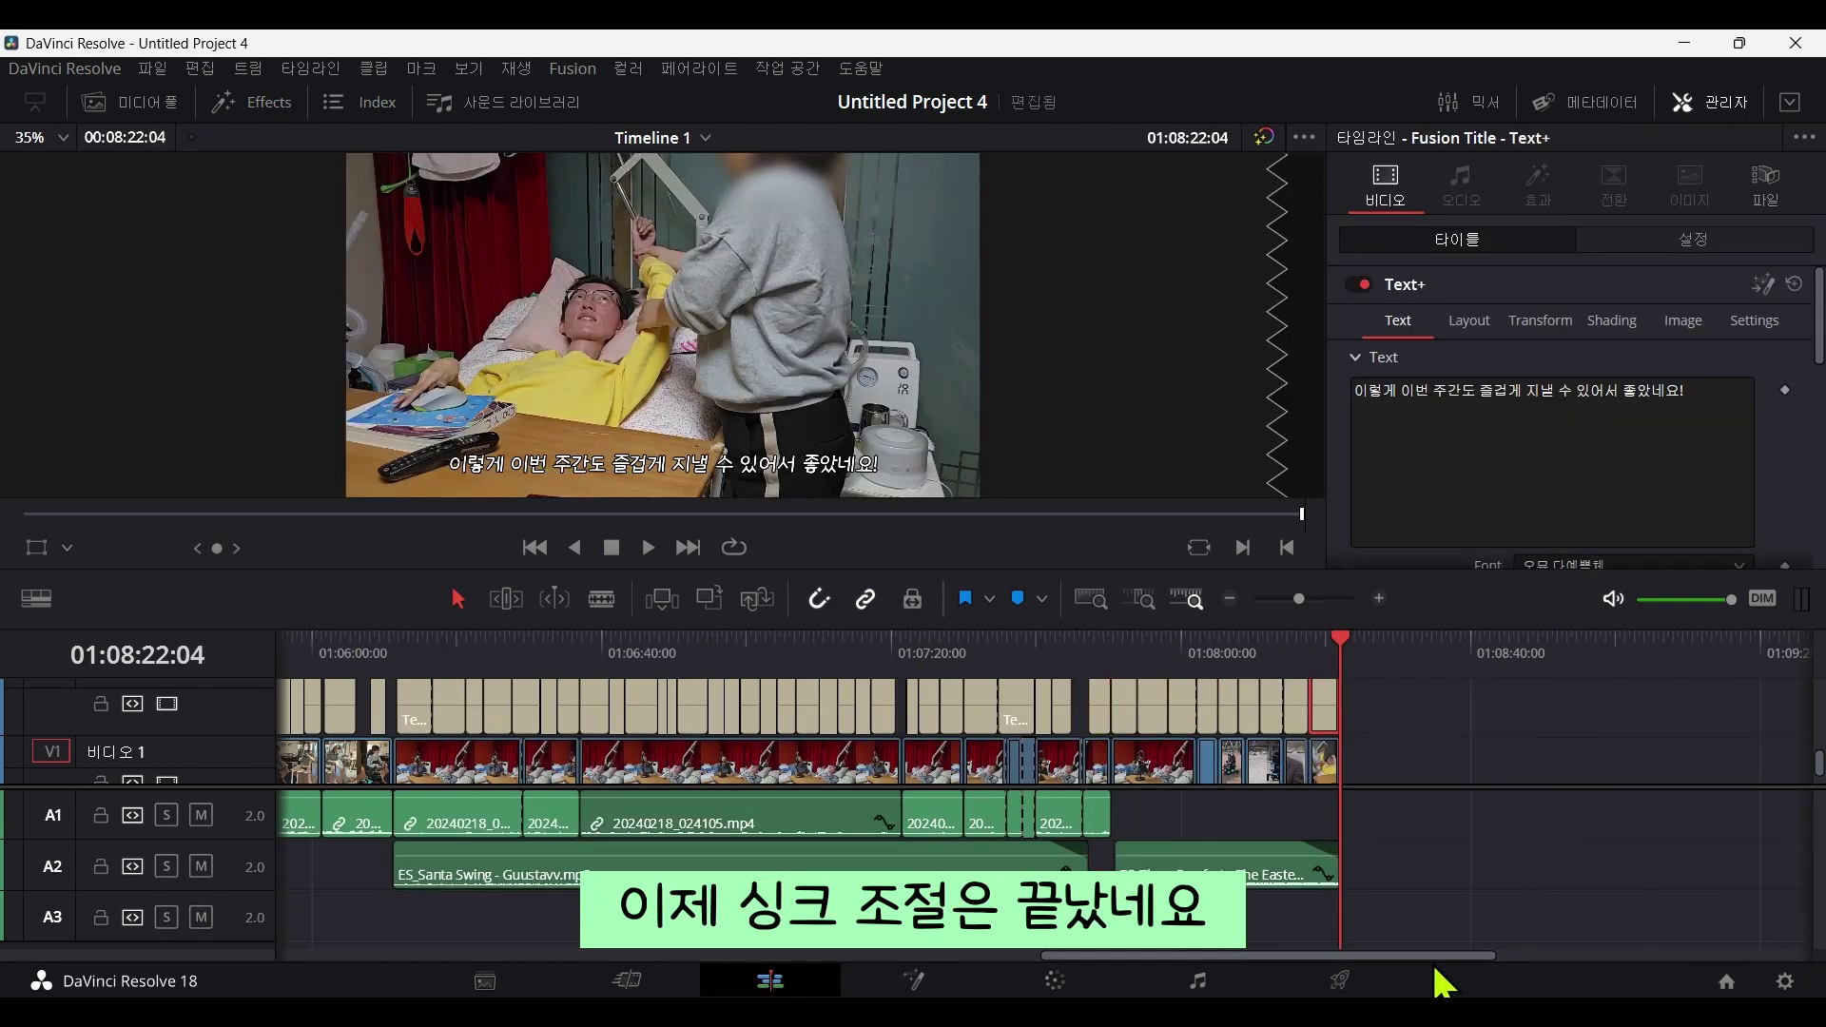
pyautogui.moveTo(1332, 972); pyautogui.dragTo(1033, 949)
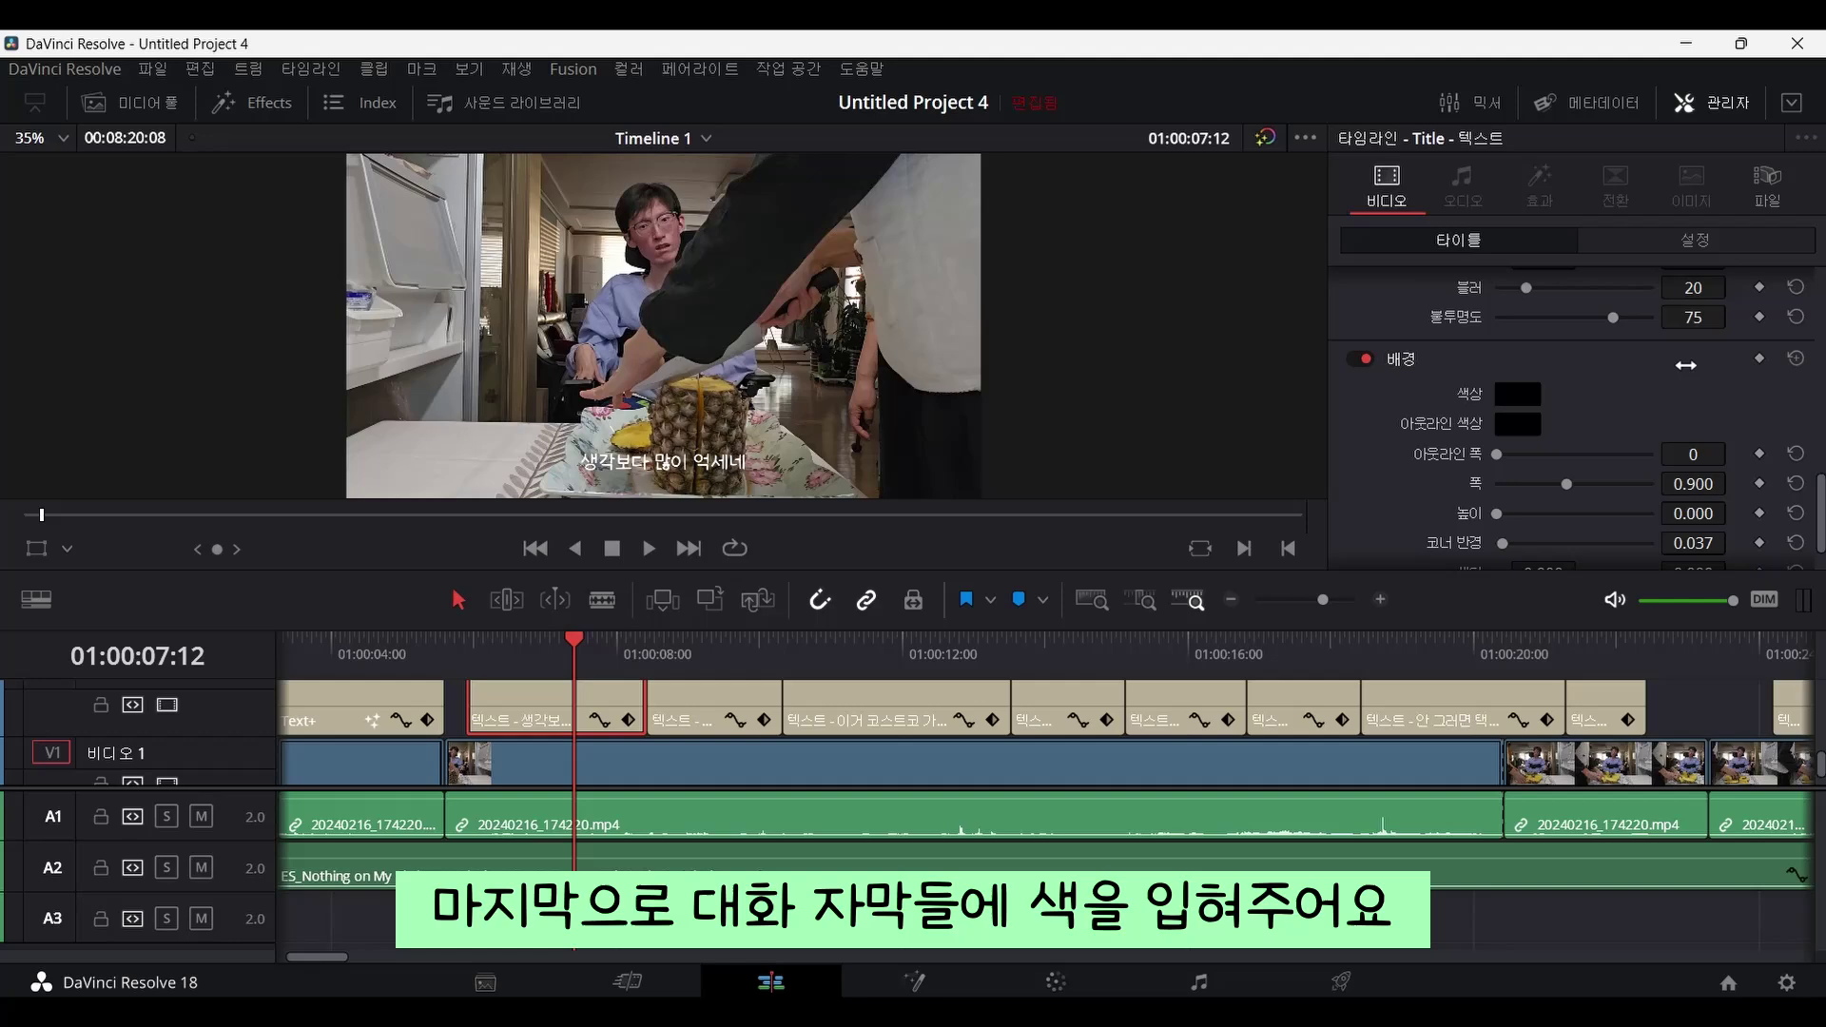
# Set the background of the "생각보다 많이 억세네" caption to mint #a1ffb7 with 100 opacity.
pyautogui.scroll(-1, 1685, 365)
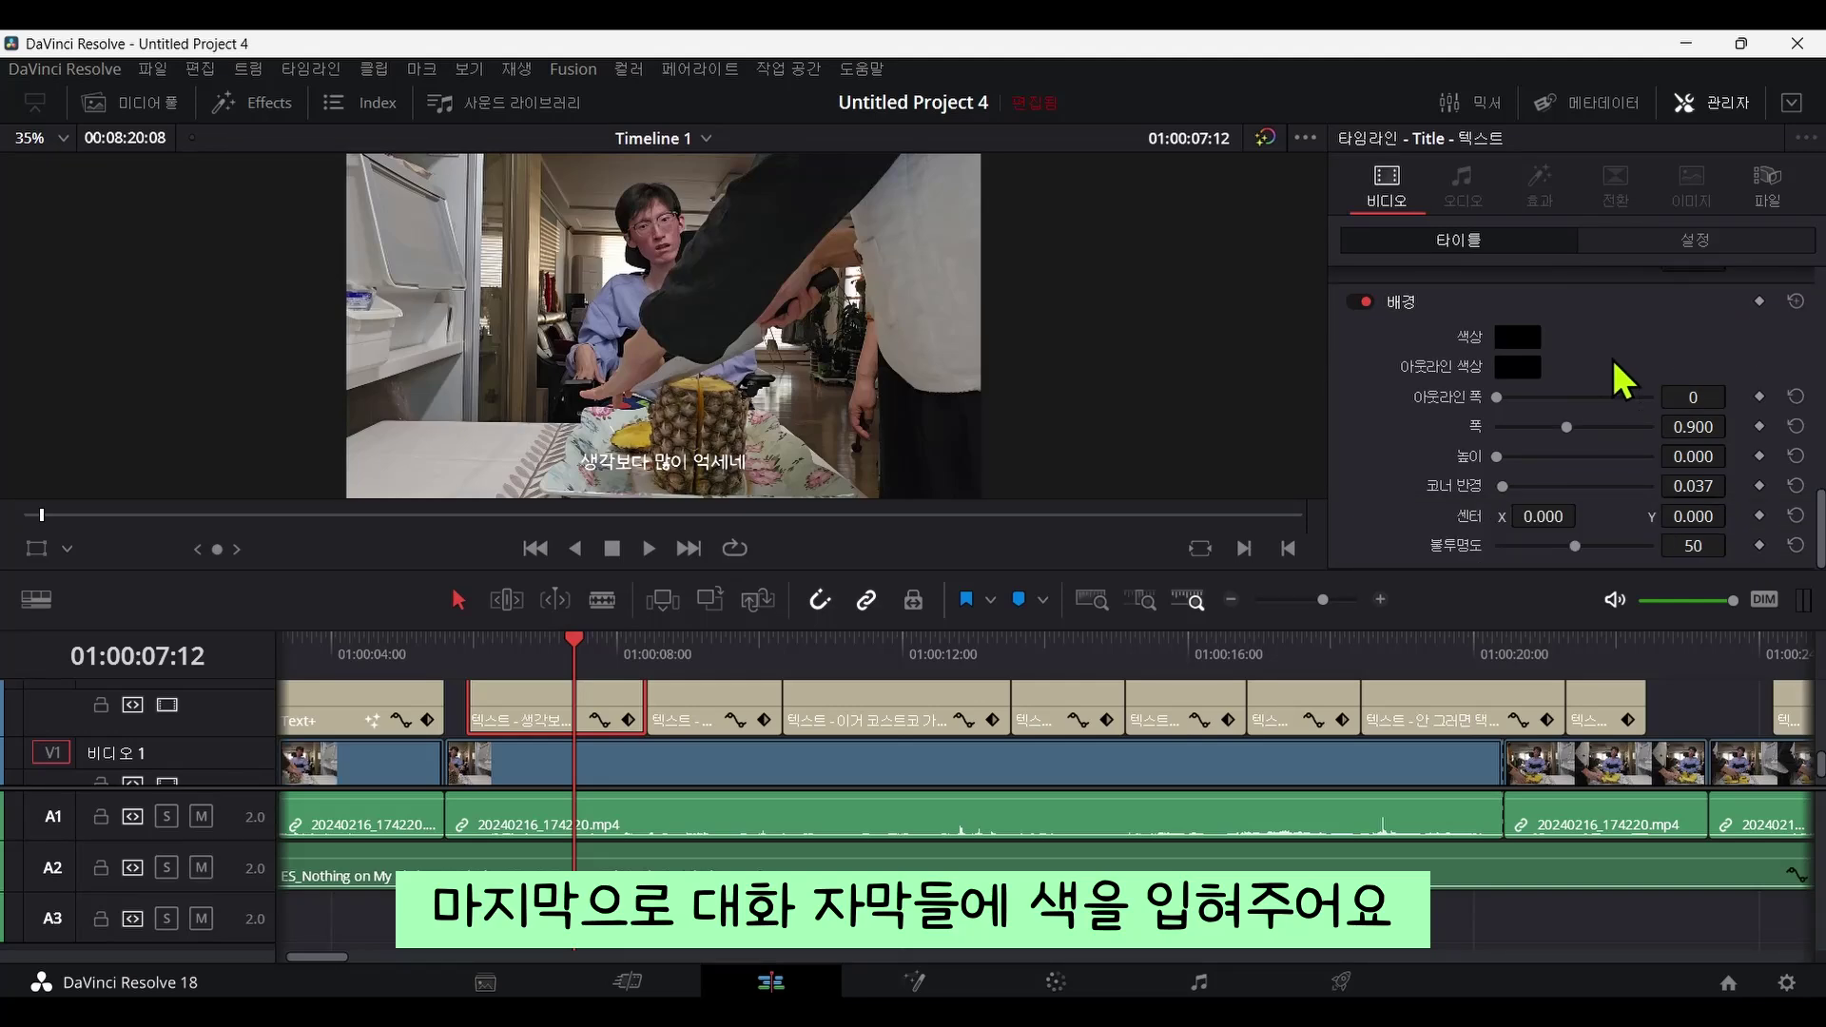
pyautogui.click(1518, 338)
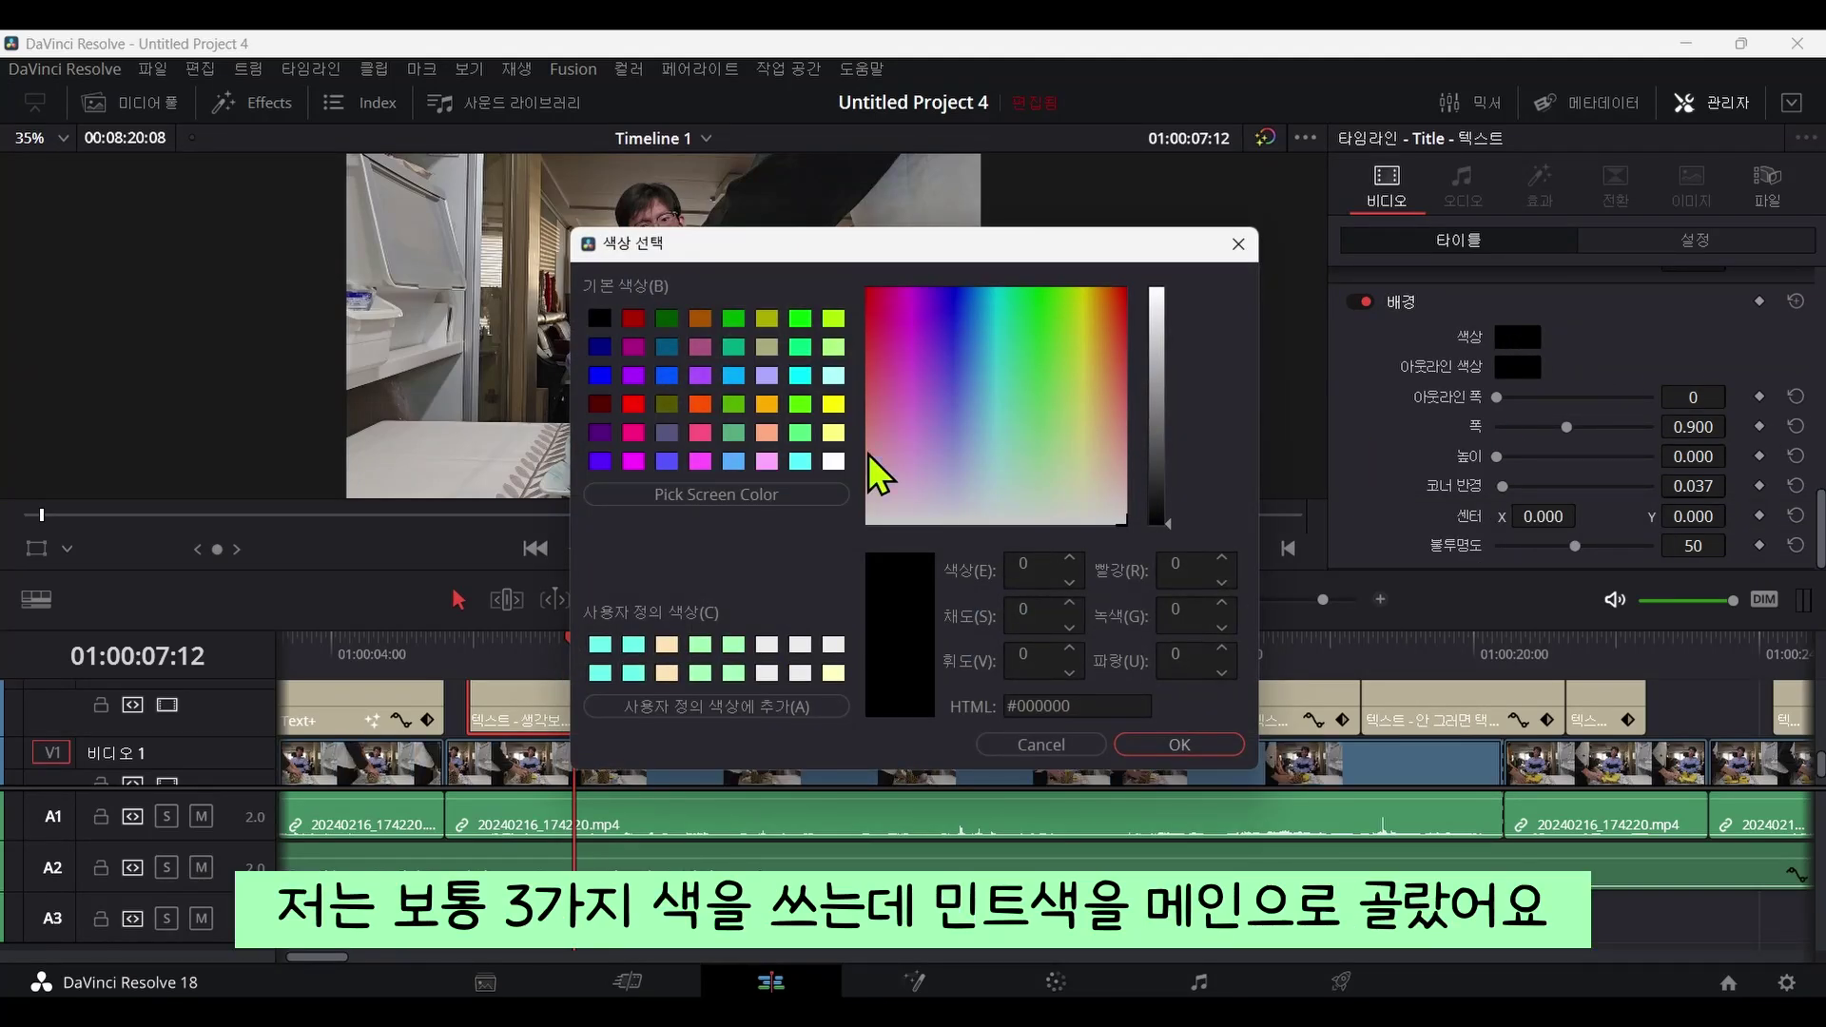
pyautogui.click(733, 645)
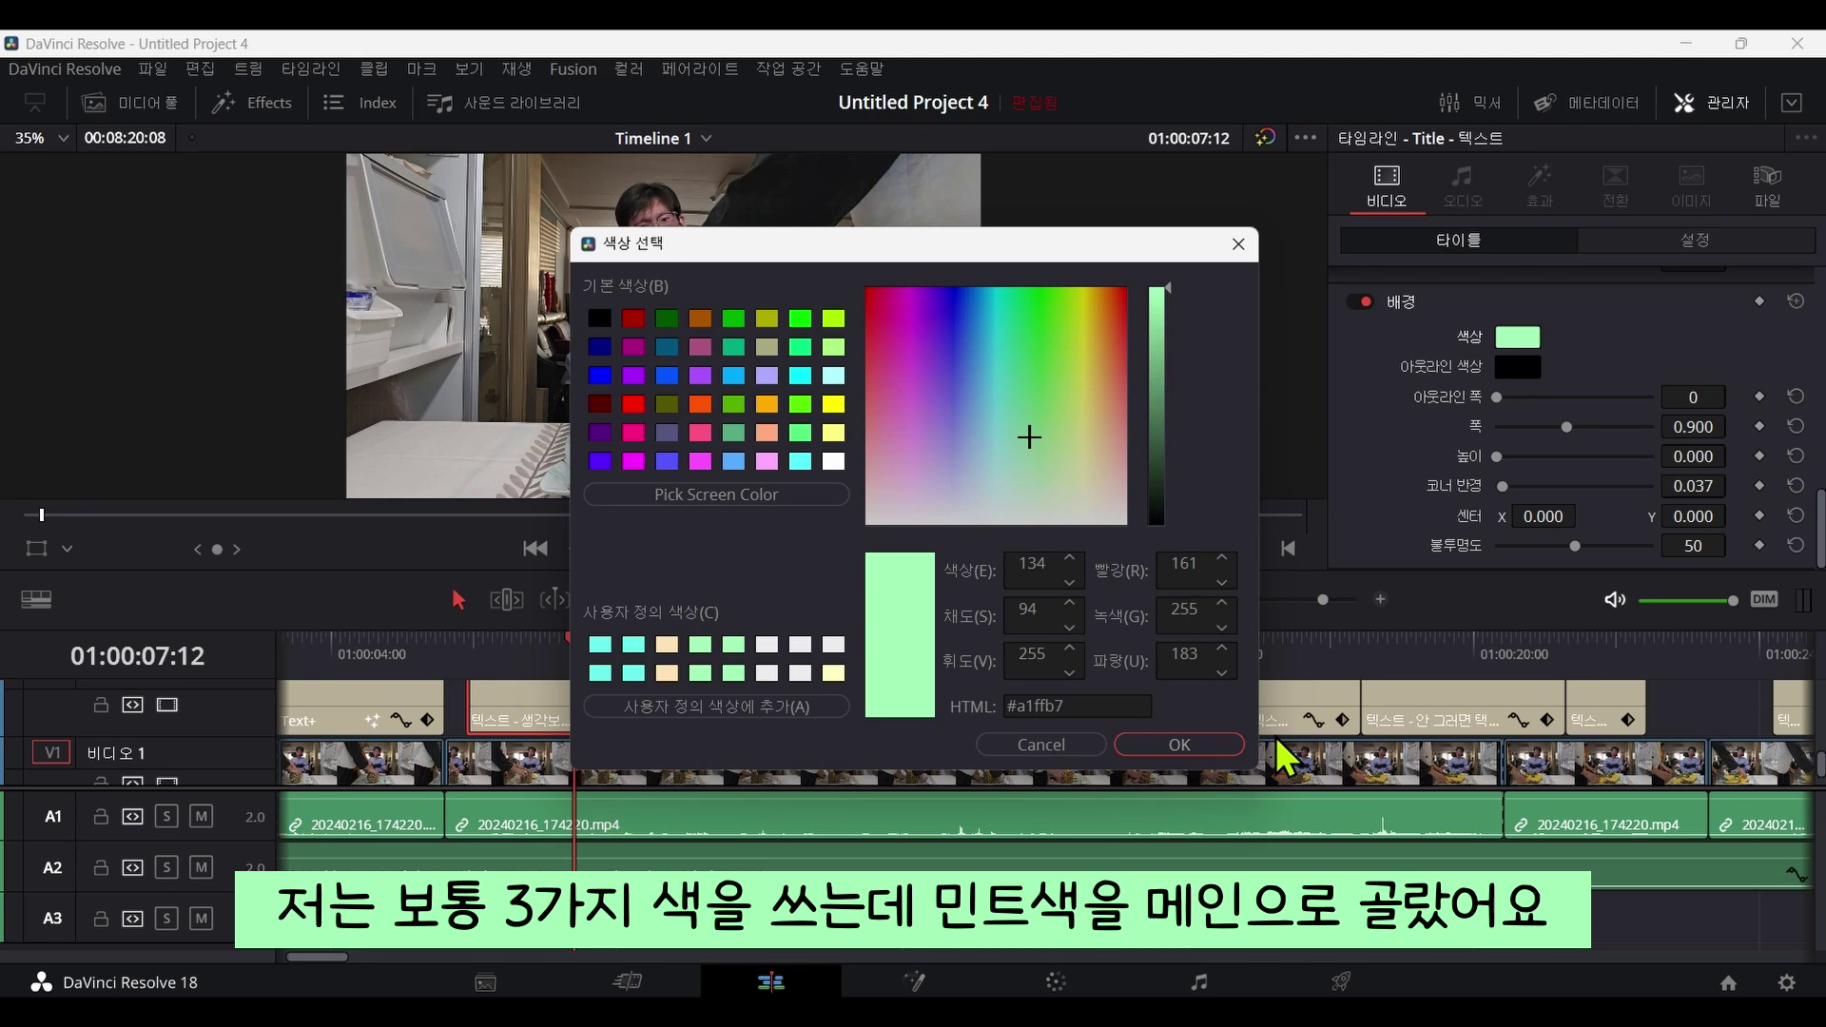
pyautogui.click(1220, 748)
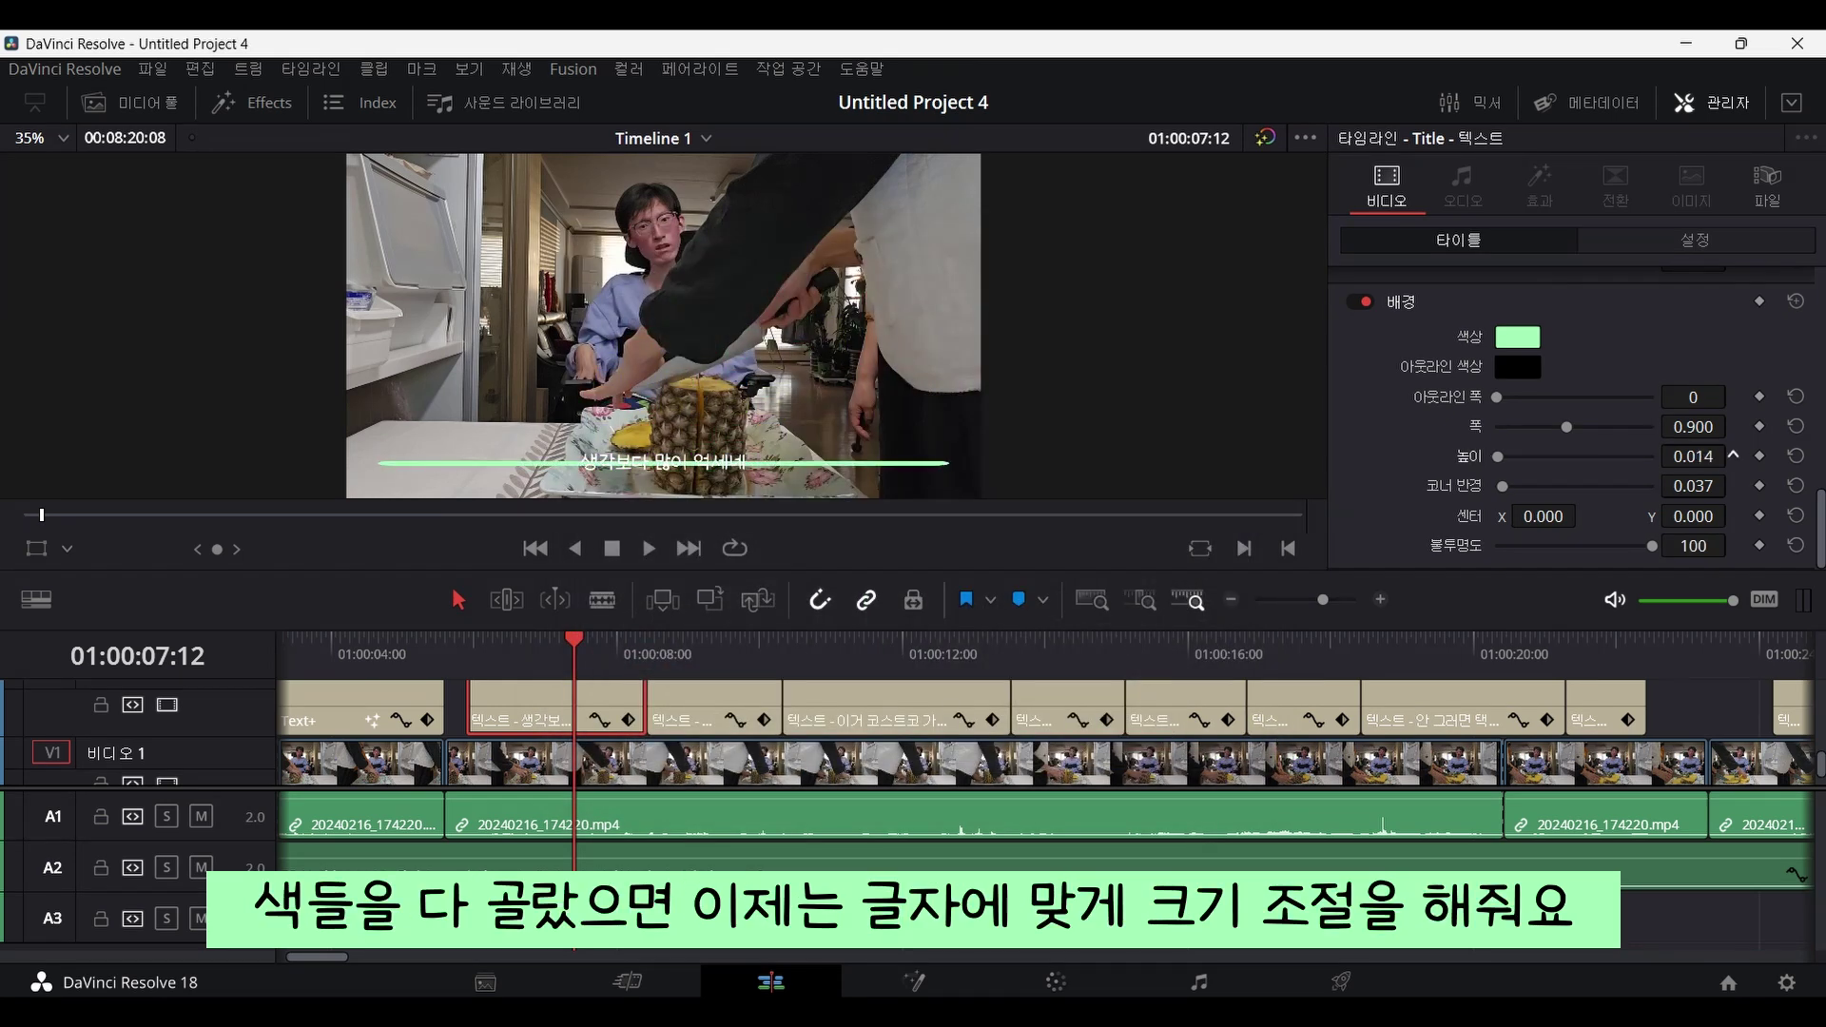
# Increase the background height of the "생각보다 많이 억세네" caption past about 0.057 and adjust the box to fit the text.
pyautogui.scroll(2, 1733, 456)
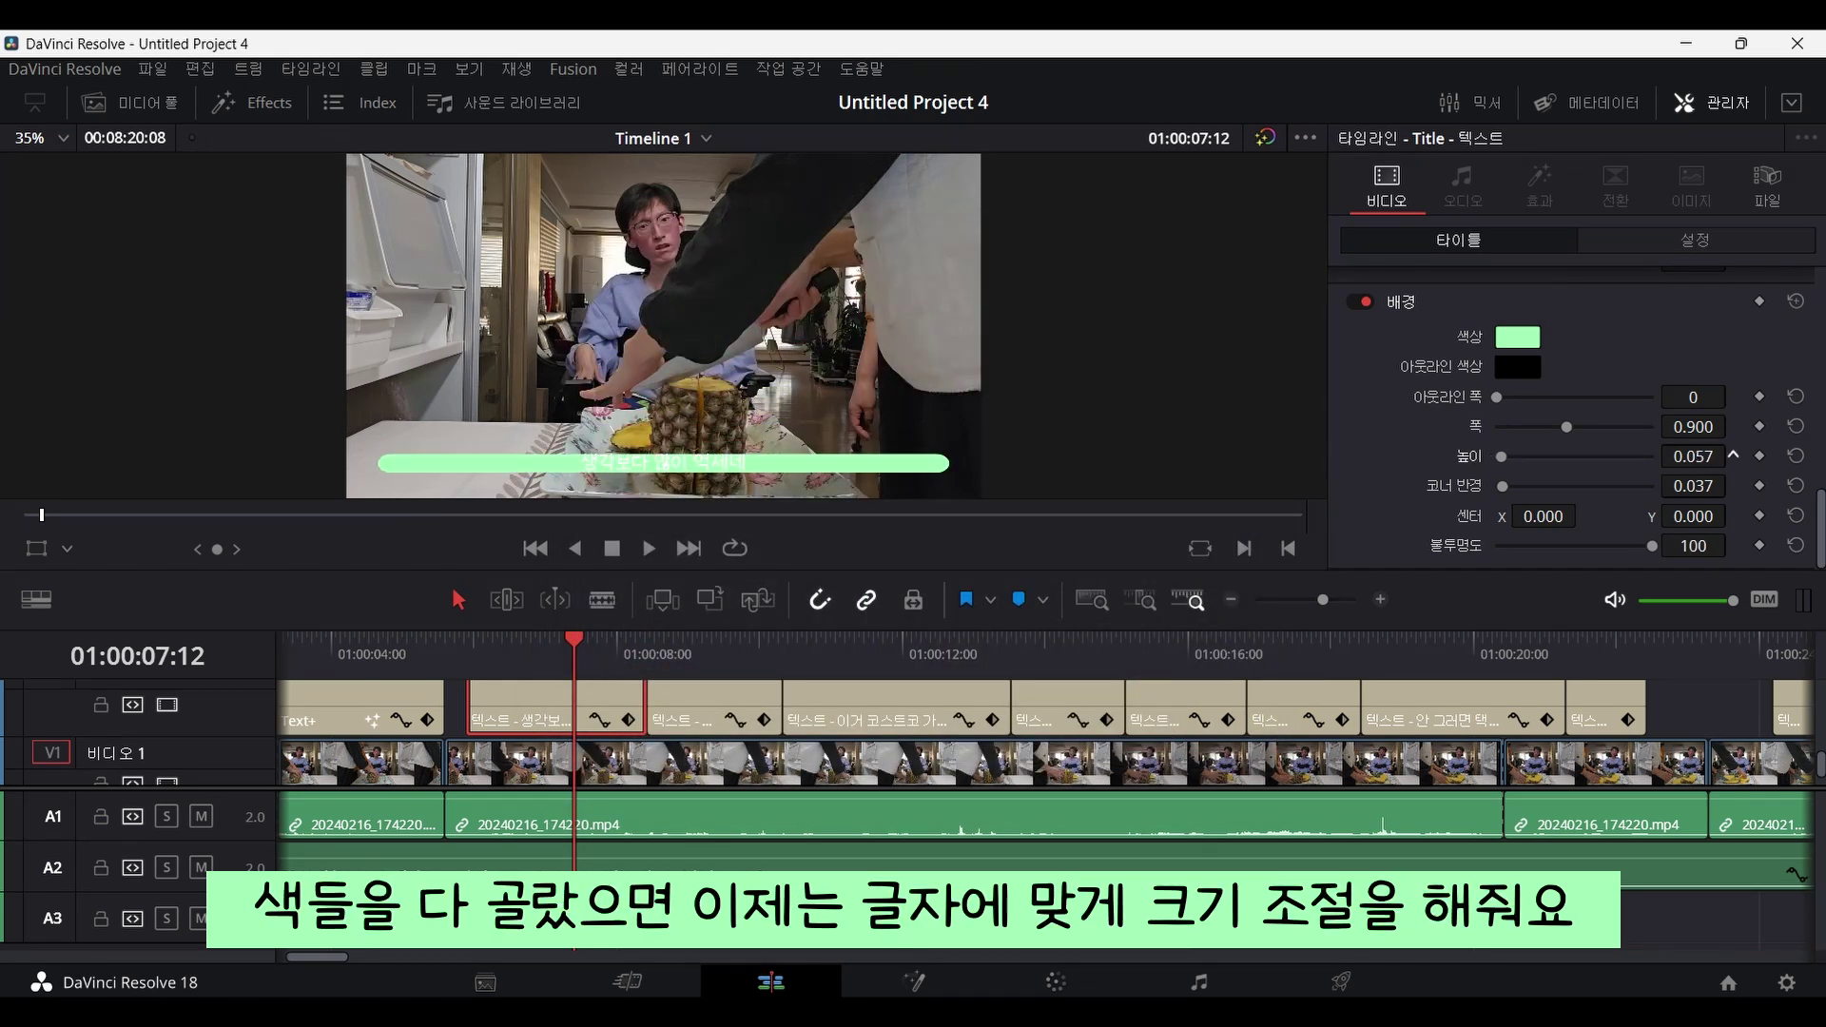
pyautogui.scroll(3, 1733, 456)
pyautogui.scroll(-5, 1733, 427)
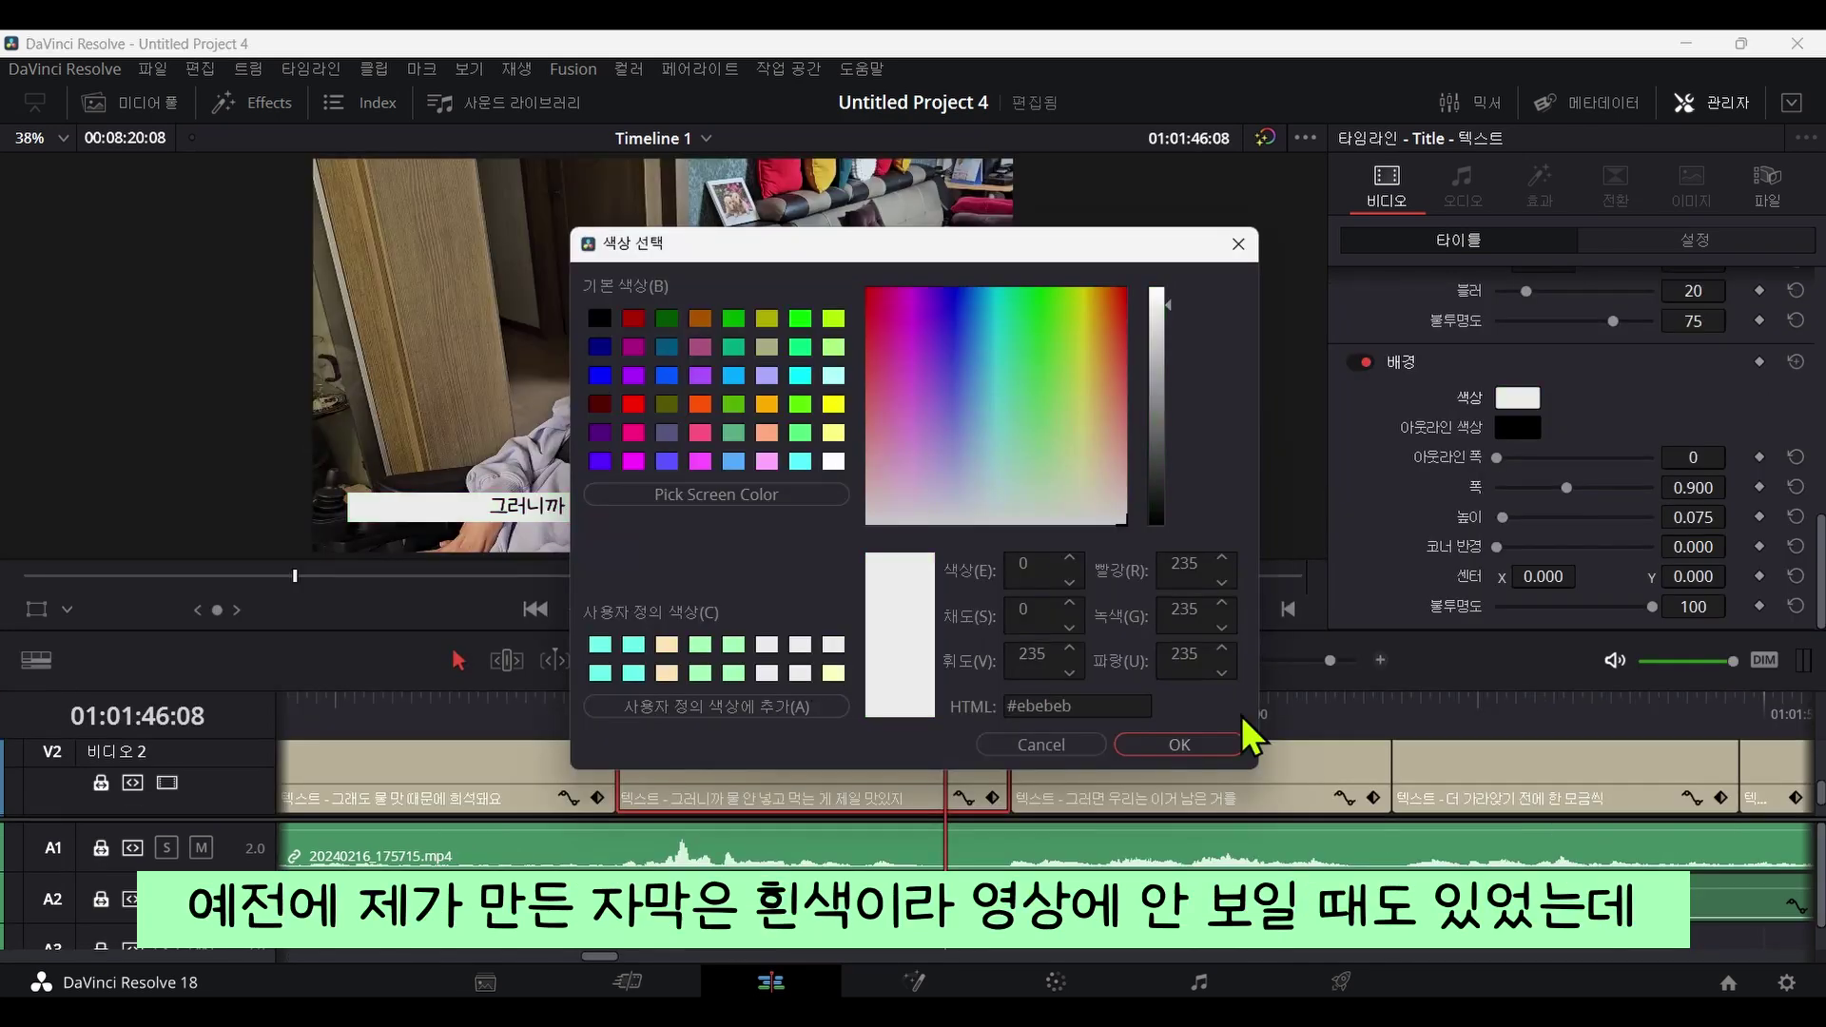
# Apply background color #ebebeb to the "그러니까 물 안 넣고 먹는 게 제일 맛있지" caption and #ffe2b4 to "그러면 우리는 이거 남은 거를".
pyautogui.click(1237, 737)
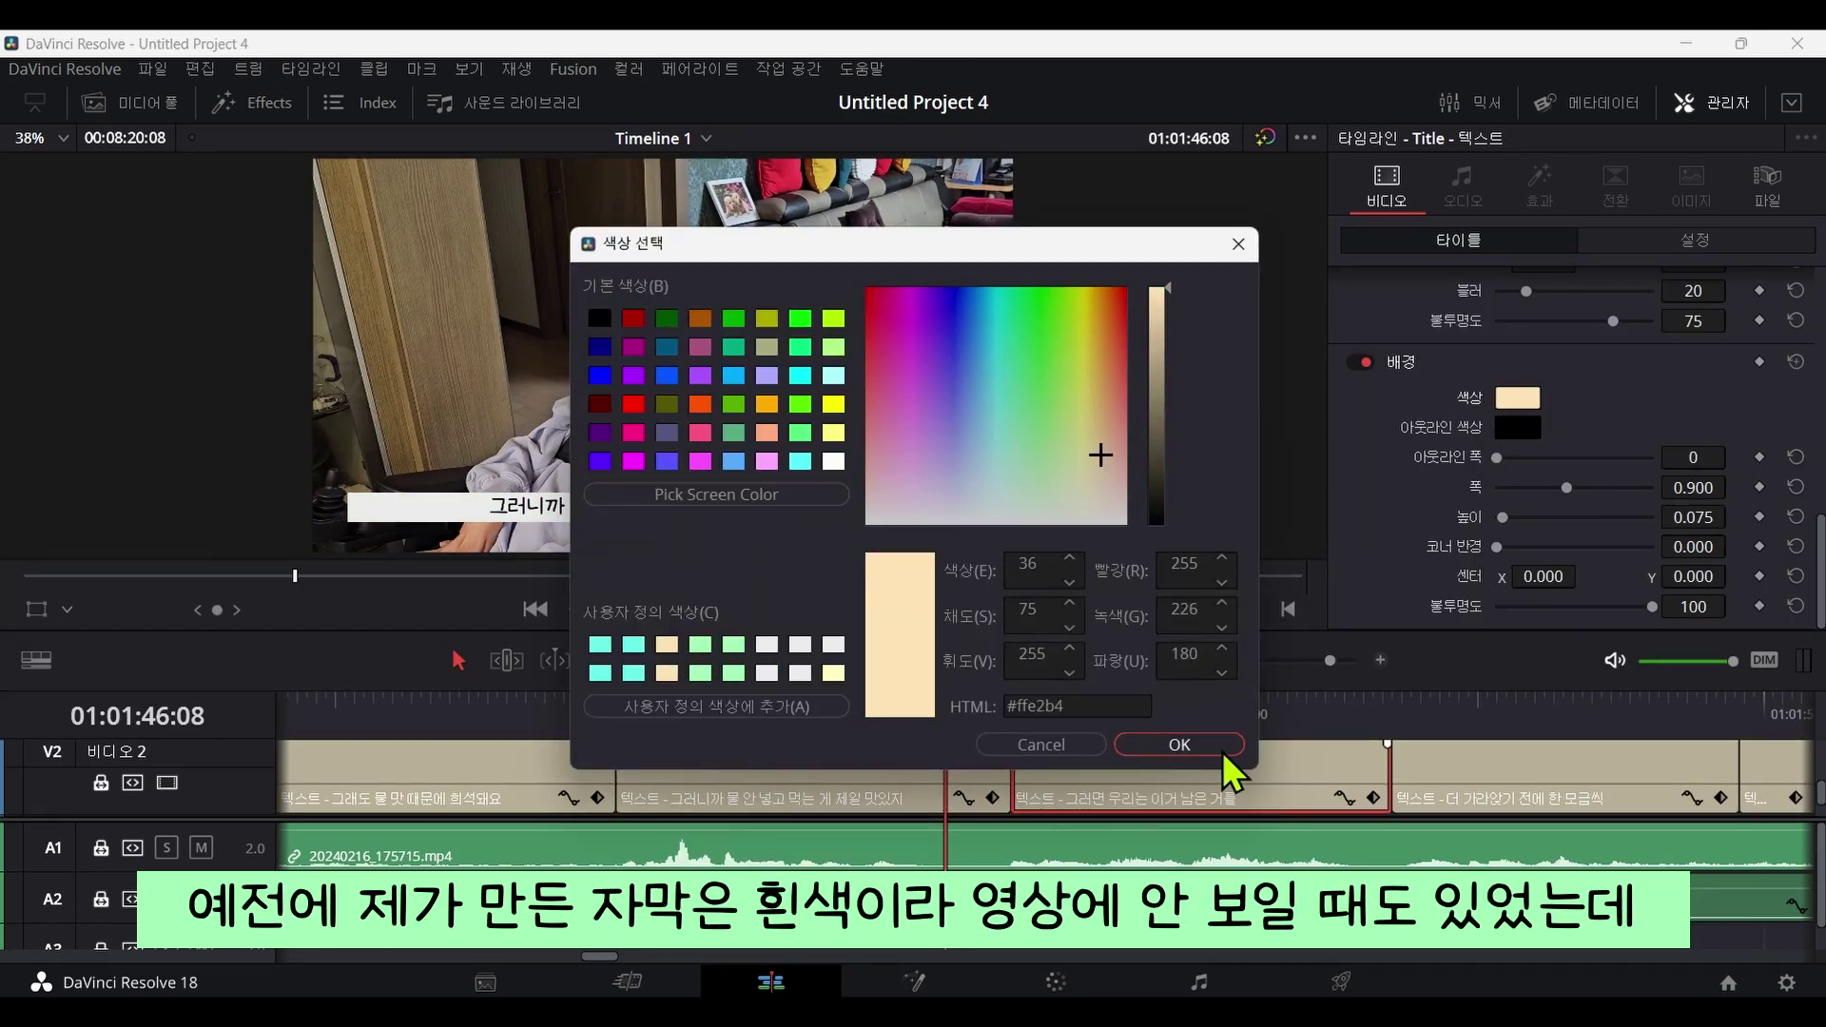
pyautogui.click(1225, 752)
# Narrow both captions' backgrounds to fit their text, with width 0.382 for "그러면 우리는 이거 남은 거를", and play on to the following captions.
pyautogui.click(864, 755)
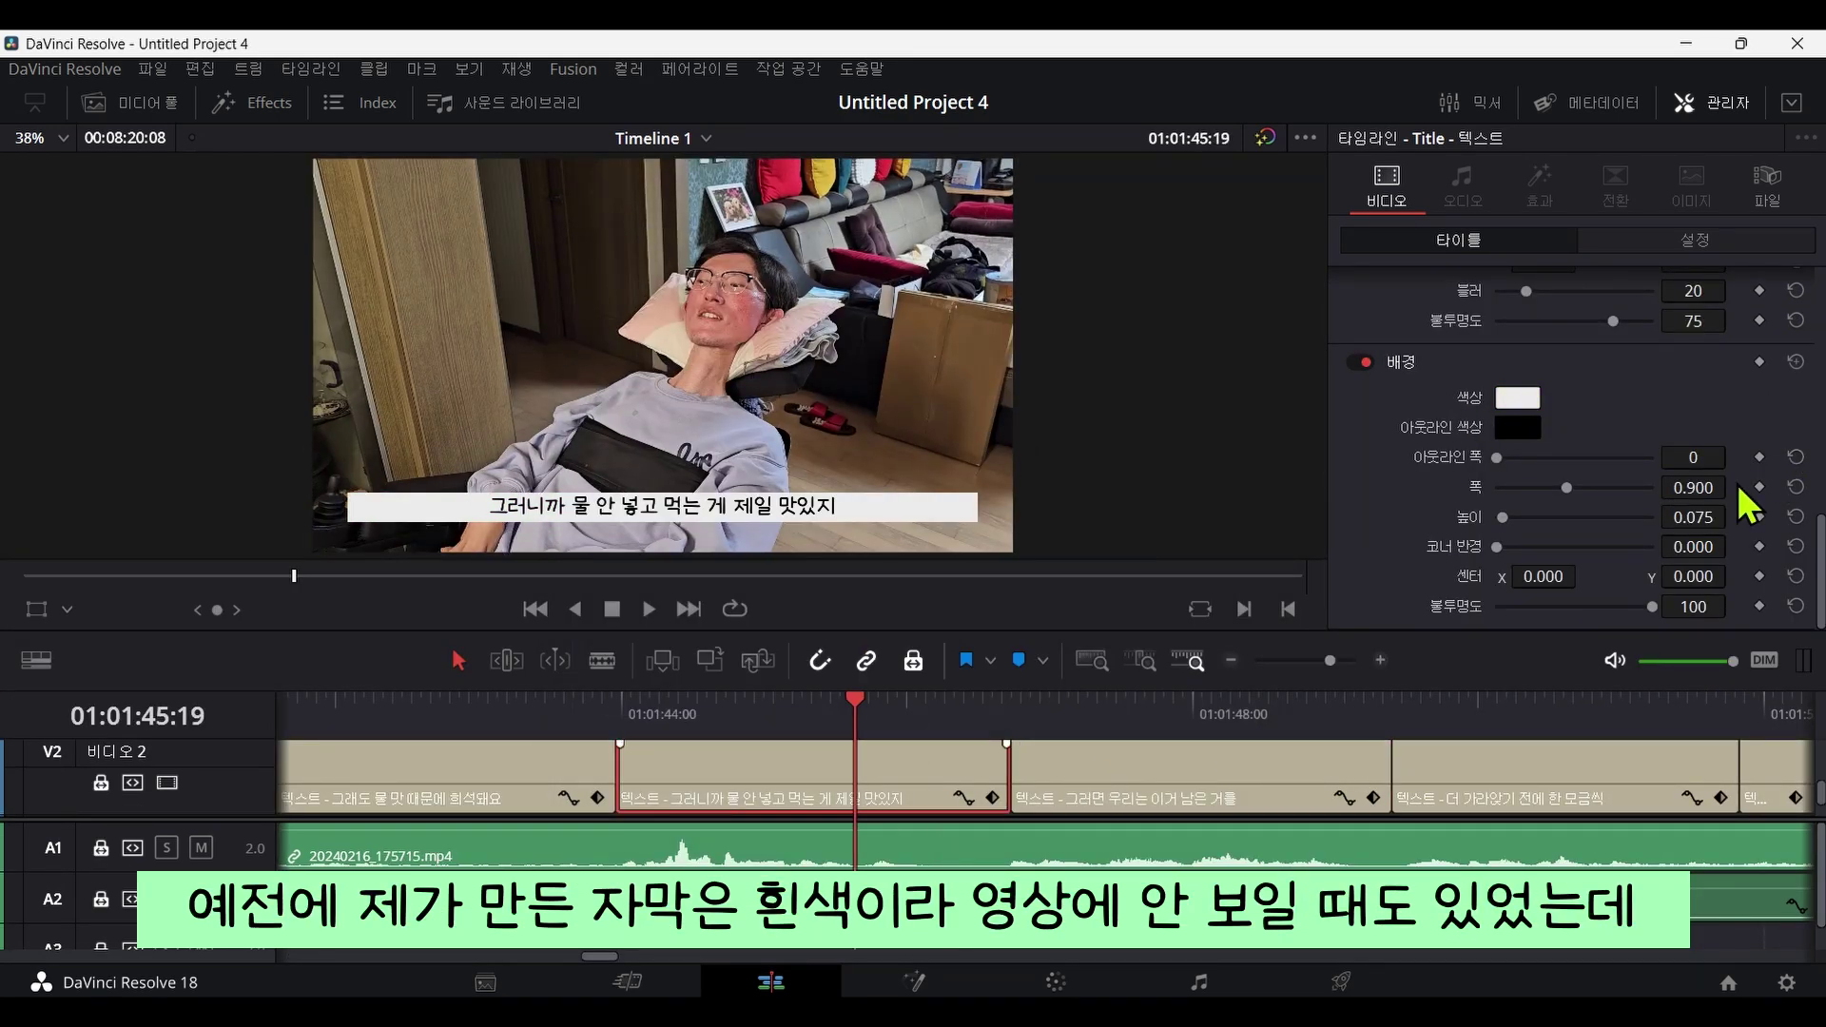
pyautogui.scroll(-15, 1733, 486)
pyautogui.click(1301, 746)
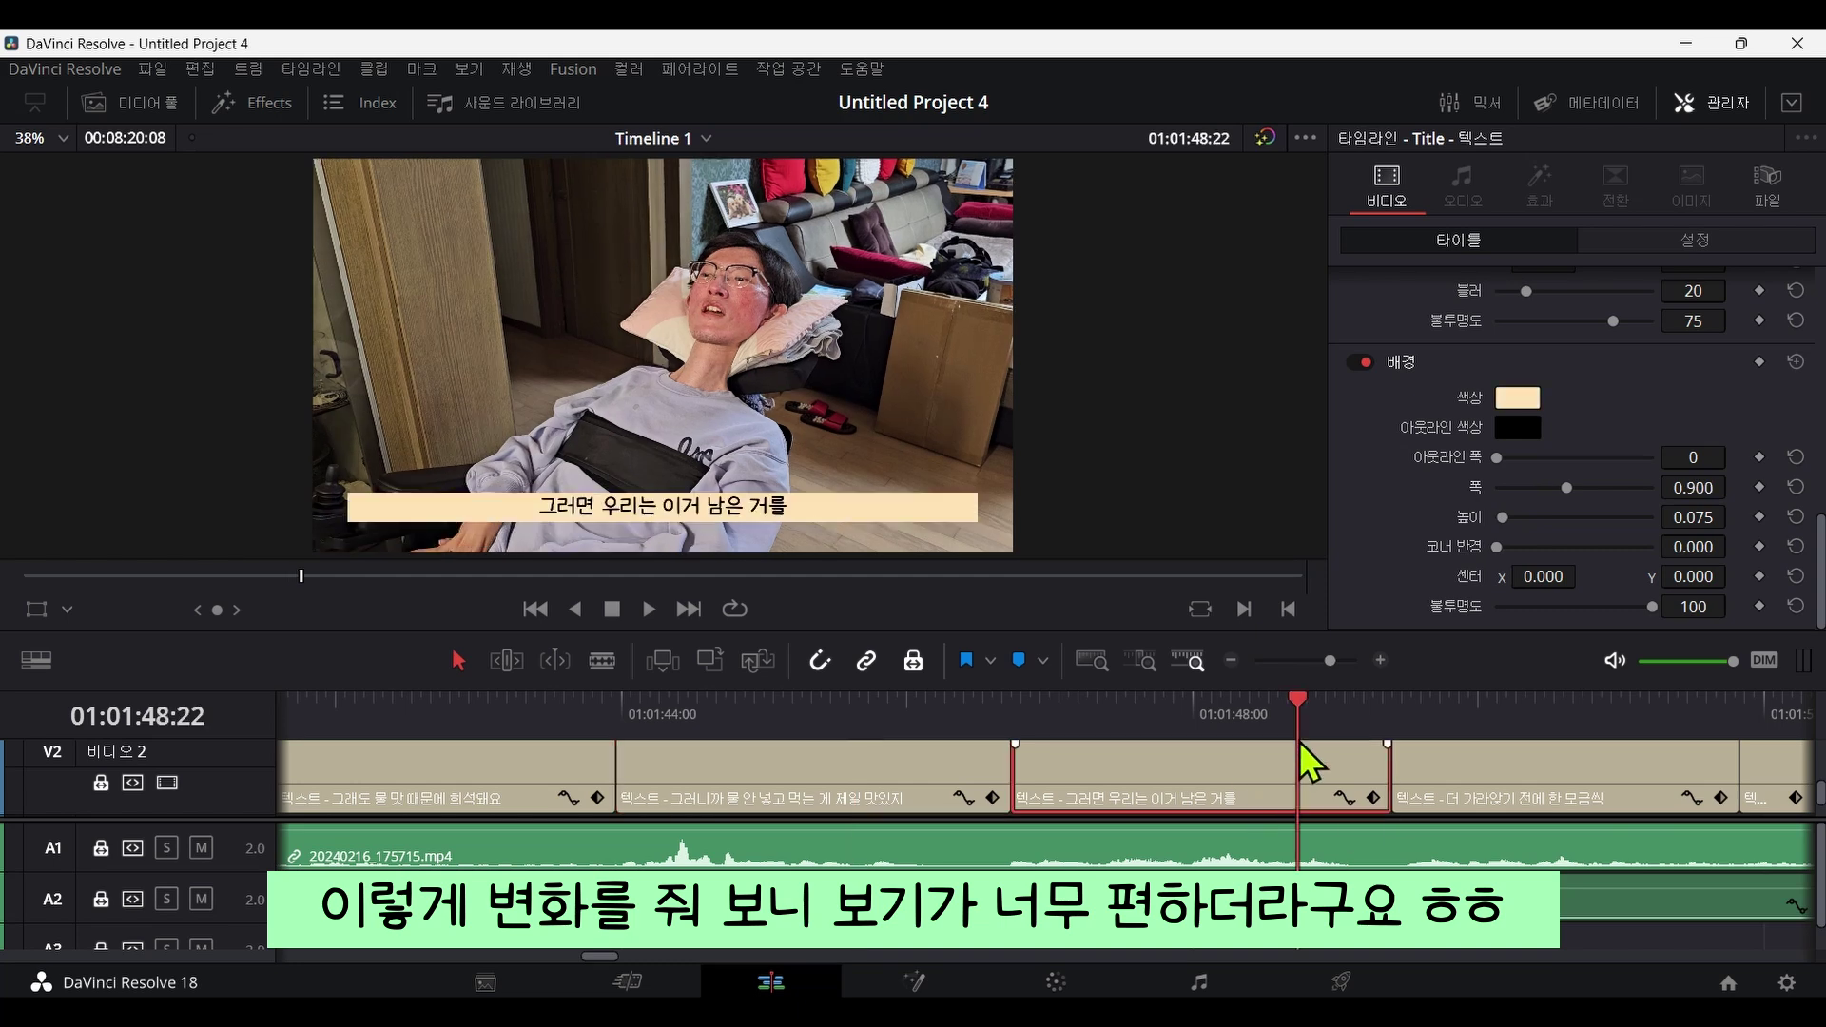
pyautogui.scroll(-10, 1694, 487)
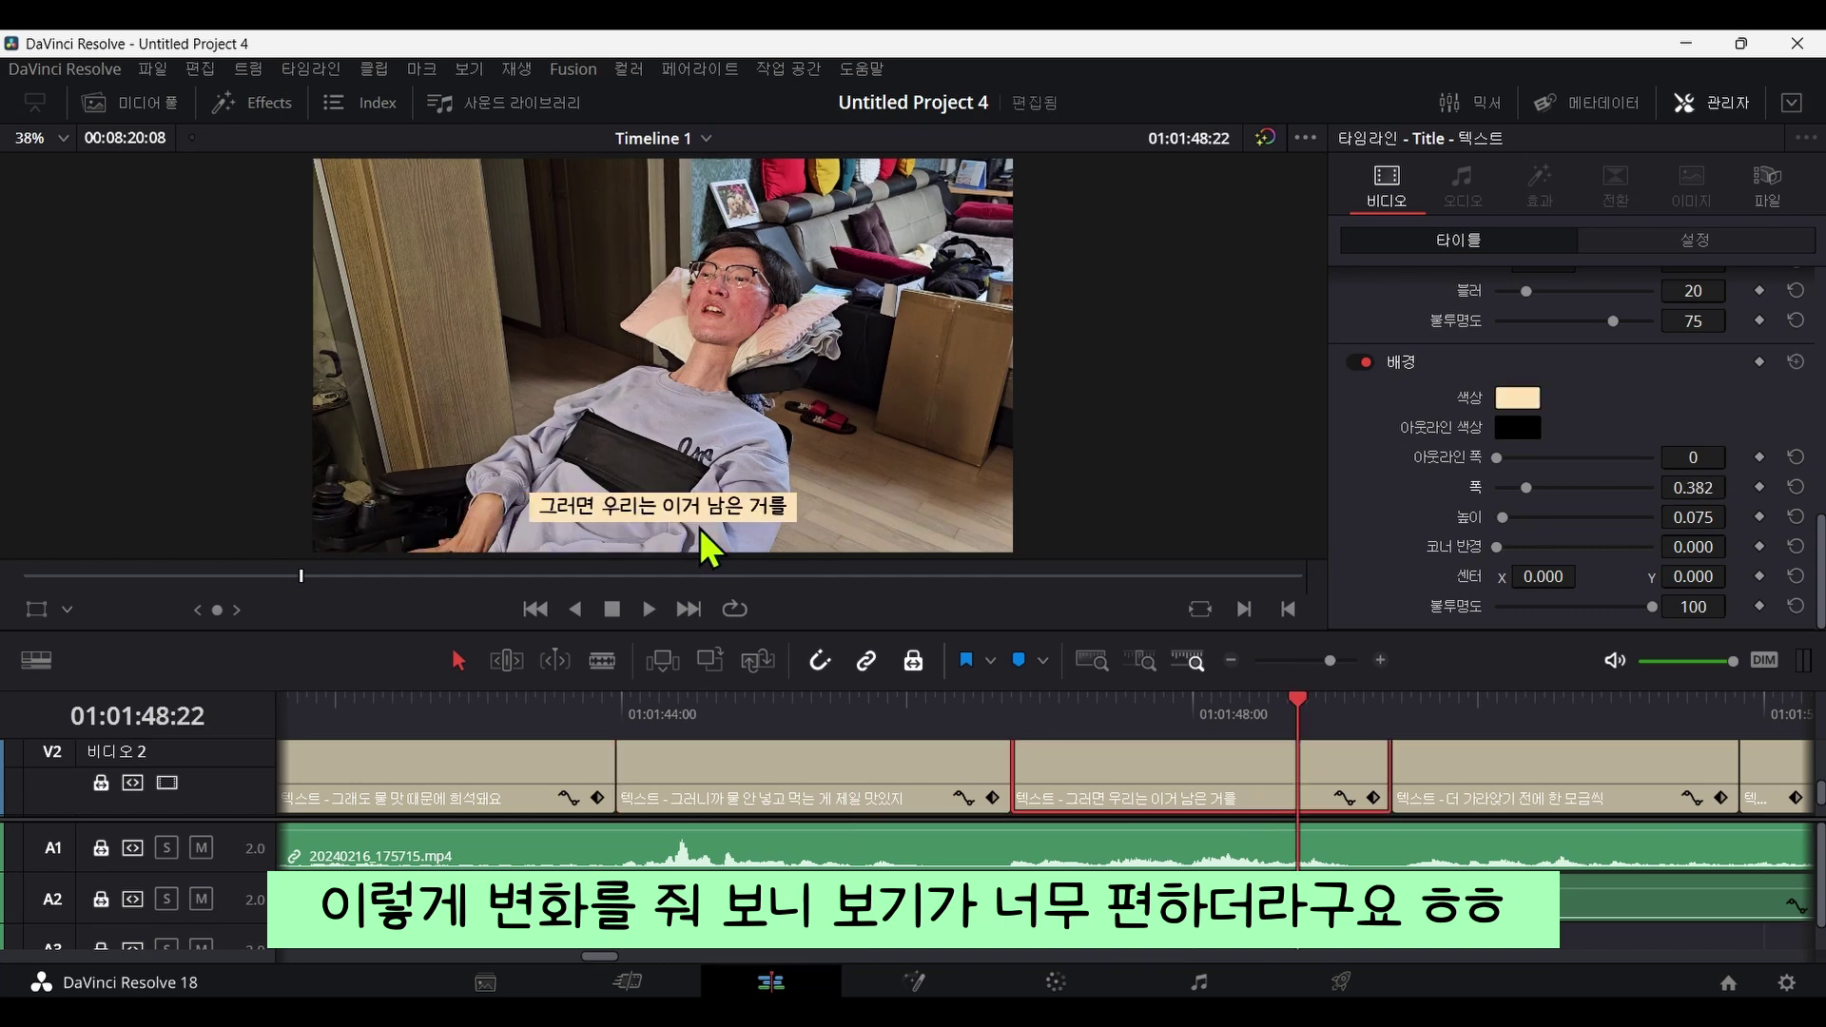
pyautogui.click(638, 620)
pyautogui.click(610, 619)
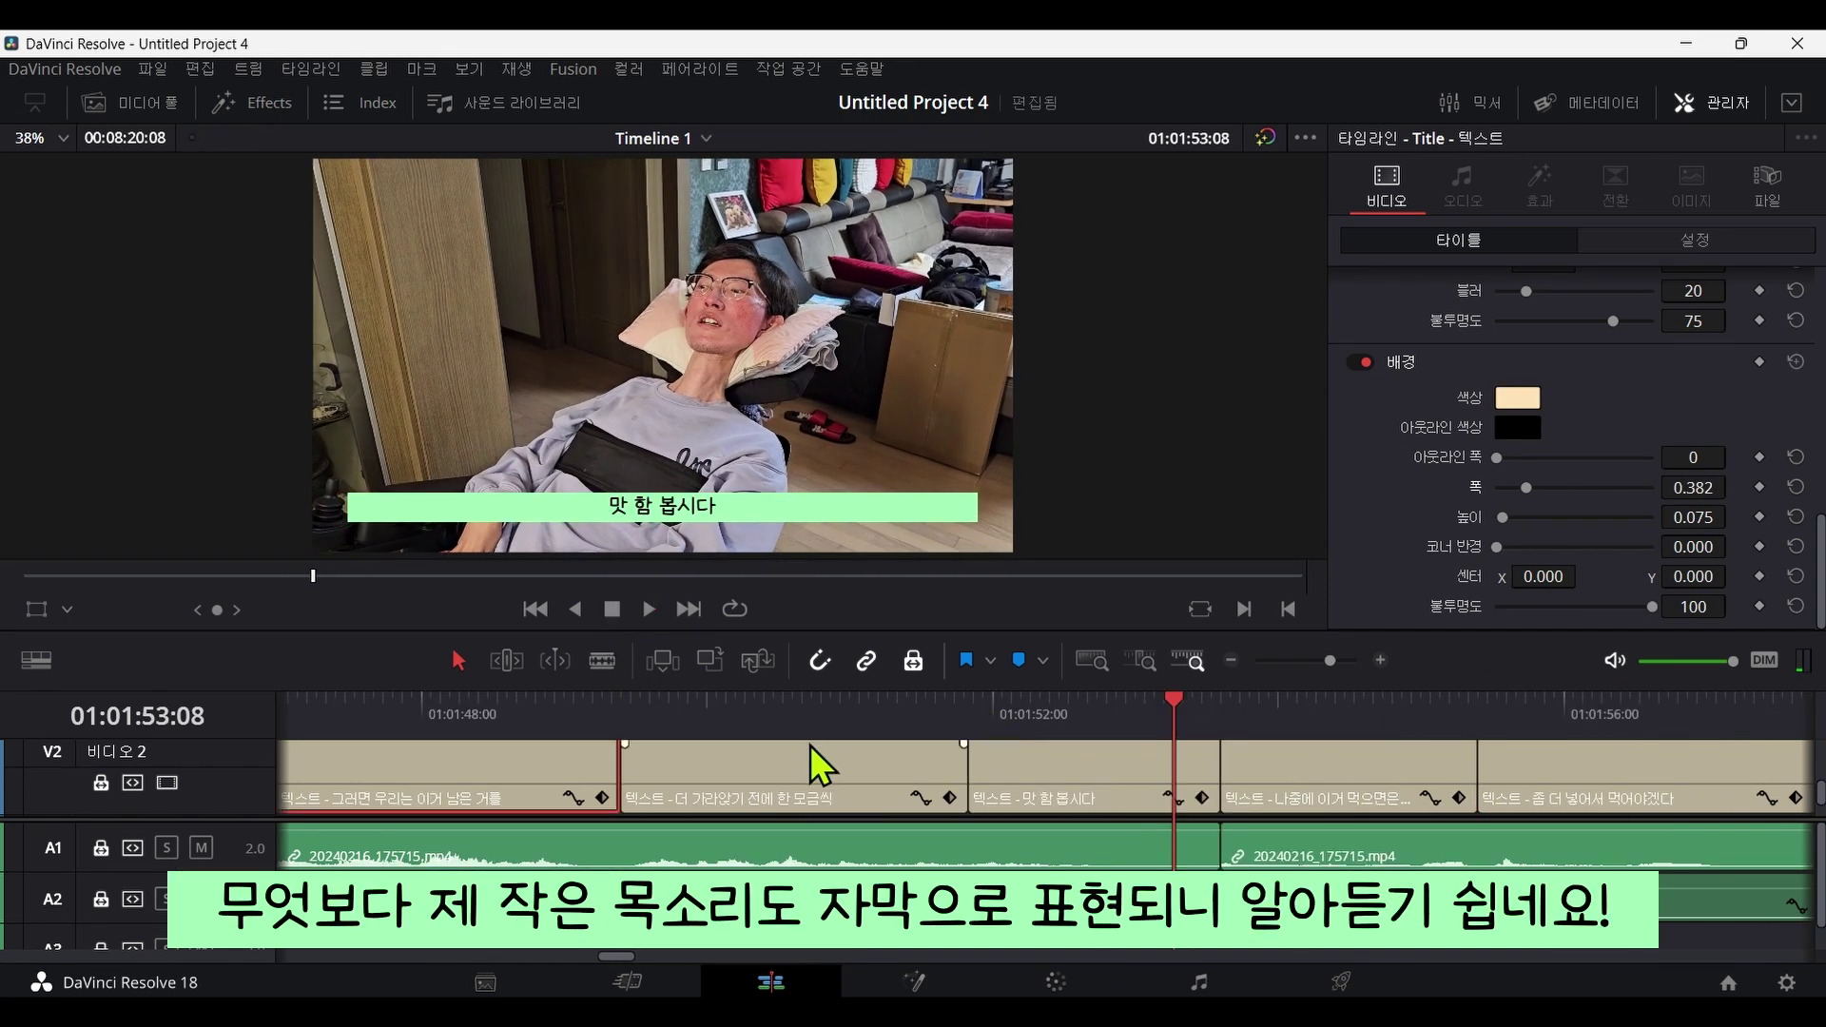
# Set the background color of the "더 가라앉기 전에 한 모금씩" and "맛 함 봅시다" captions to peach #ffe2b4.
pyautogui.click(848, 756)
pyautogui.click(1517, 397)
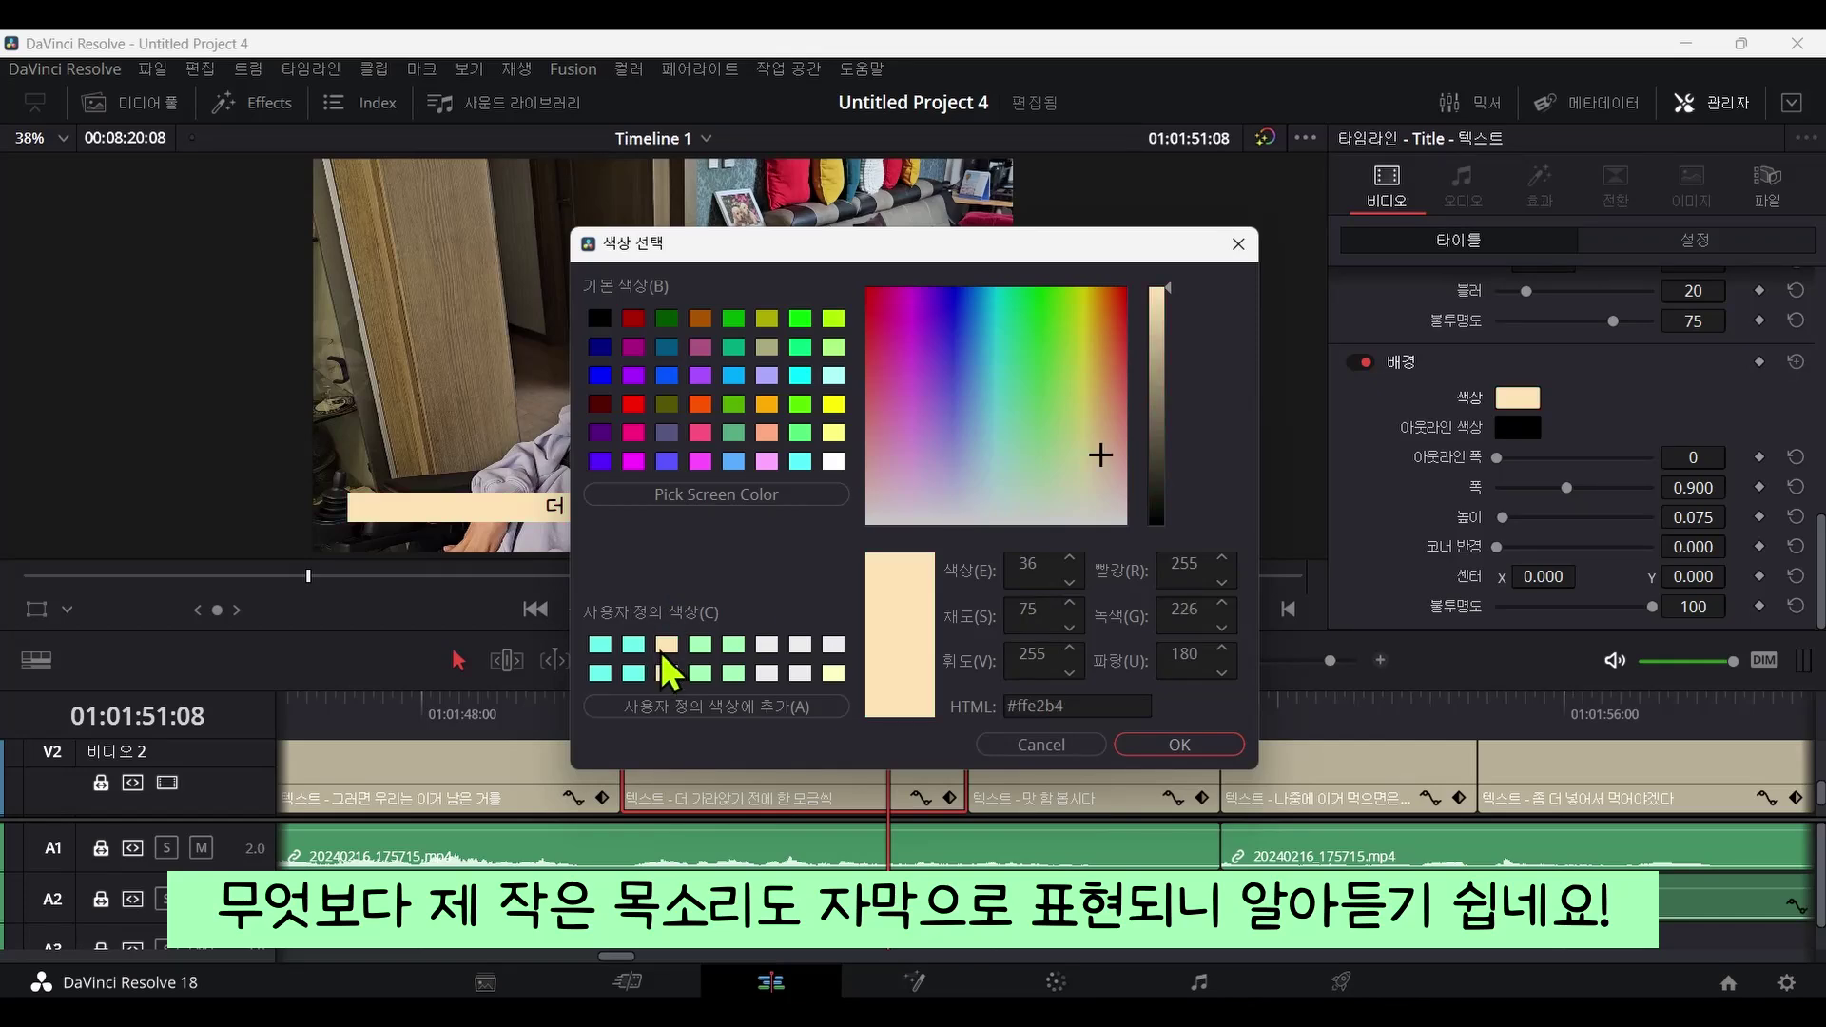
pyautogui.click(1180, 745)
pyautogui.click(1046, 804)
pyautogui.click(1526, 395)
pyautogui.click(683, 654)
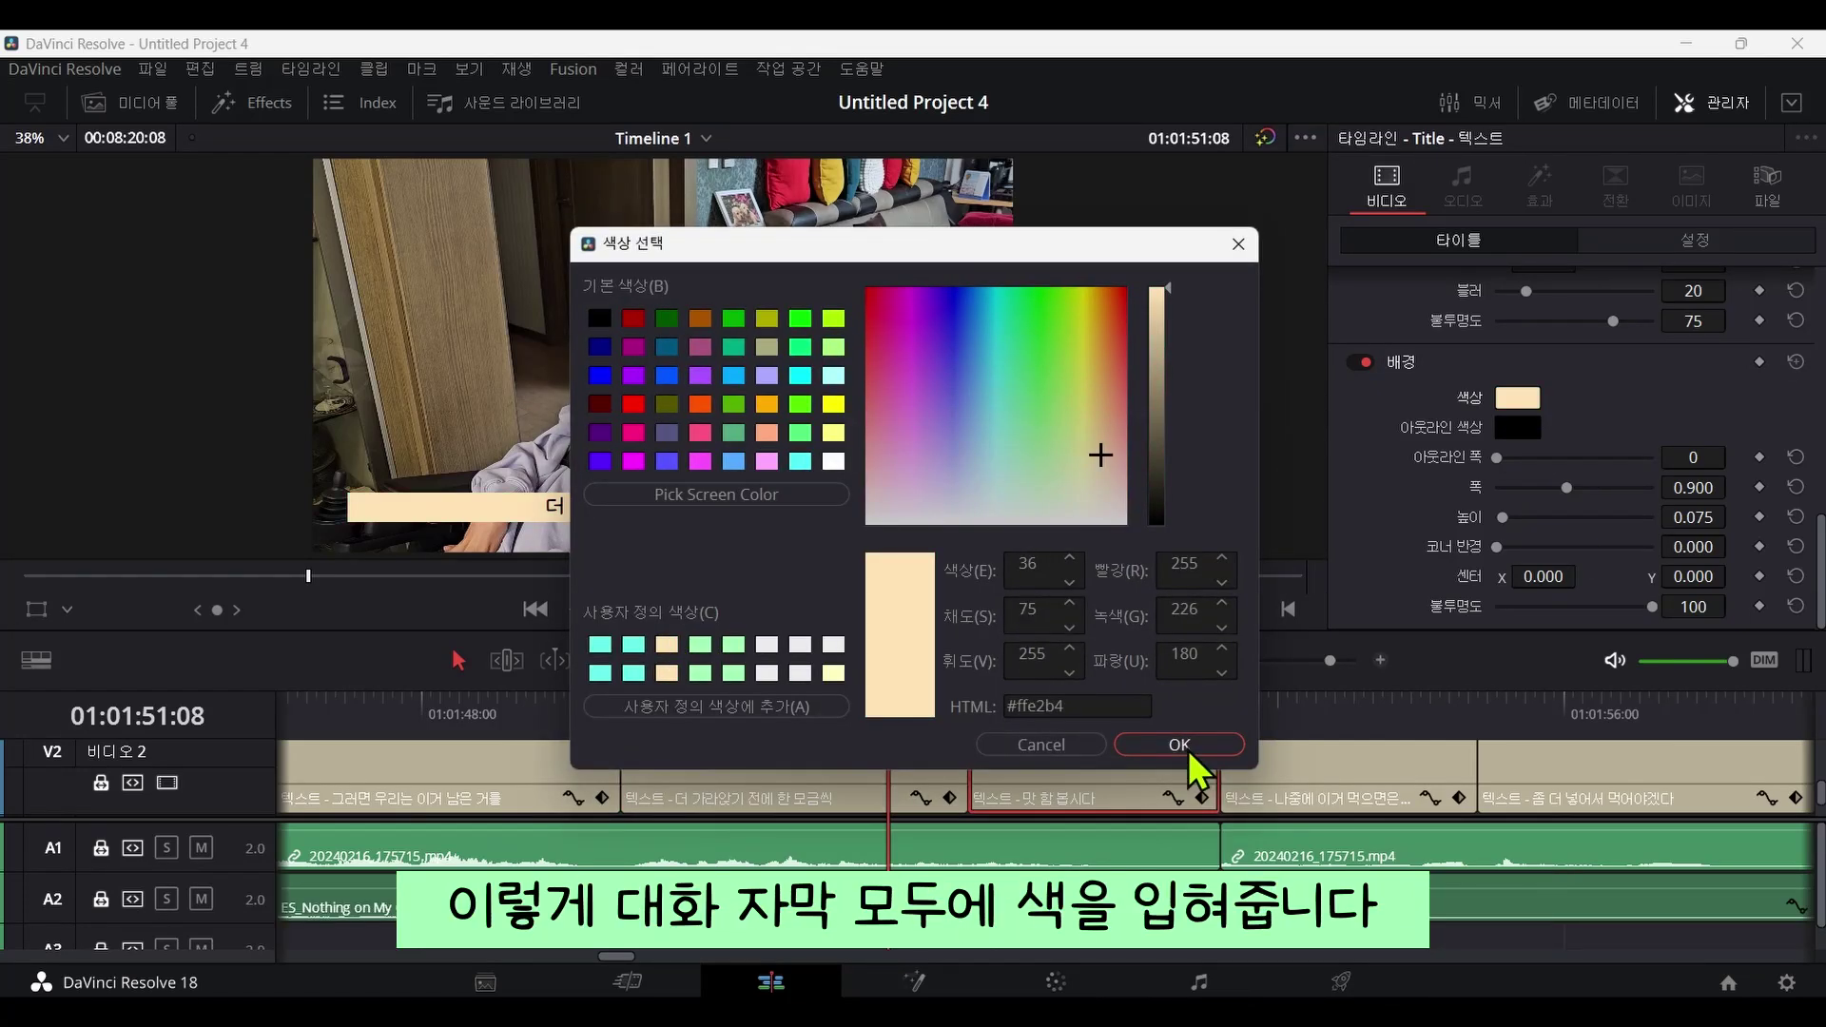
pyautogui.click(1189, 747)
# Reduce the background width of the "더 가라앉기 전에 한 모금씩" caption to fit its text.
pyautogui.click(600, 766)
pyautogui.click(776, 711)
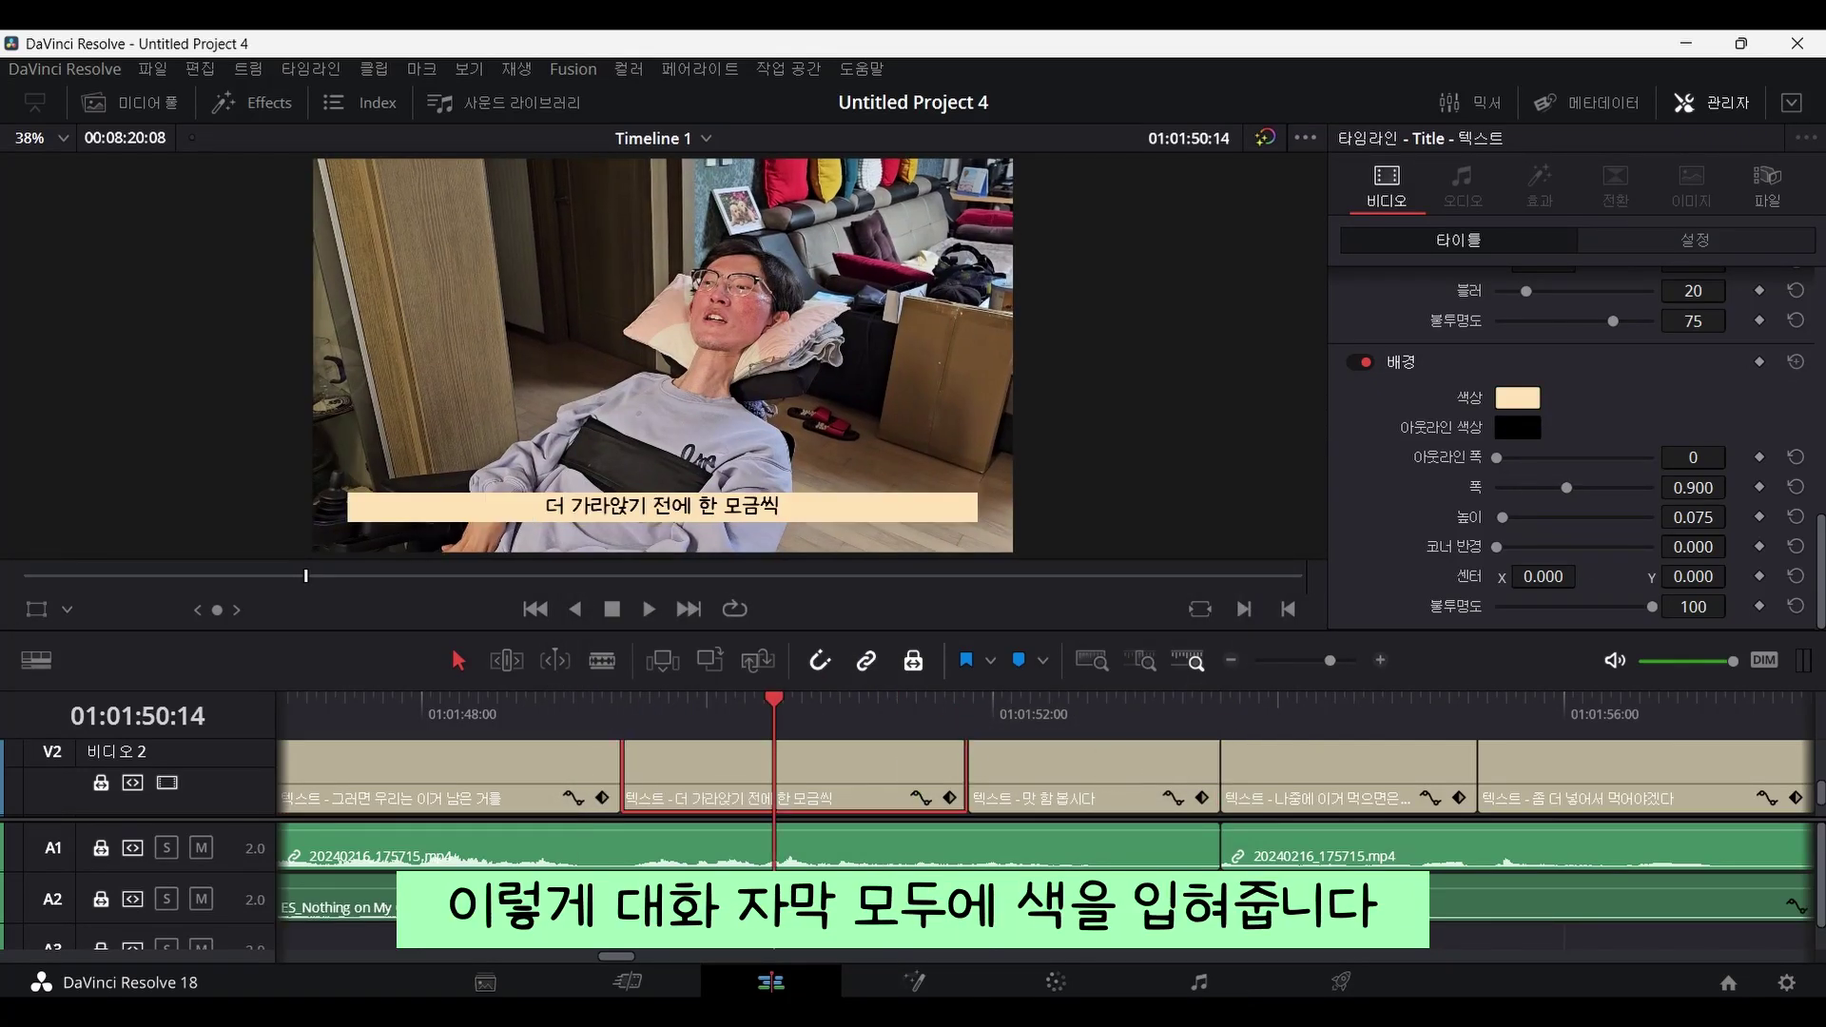
pyautogui.moveTo(1707, 496); pyautogui.dragTo(1655, 496)
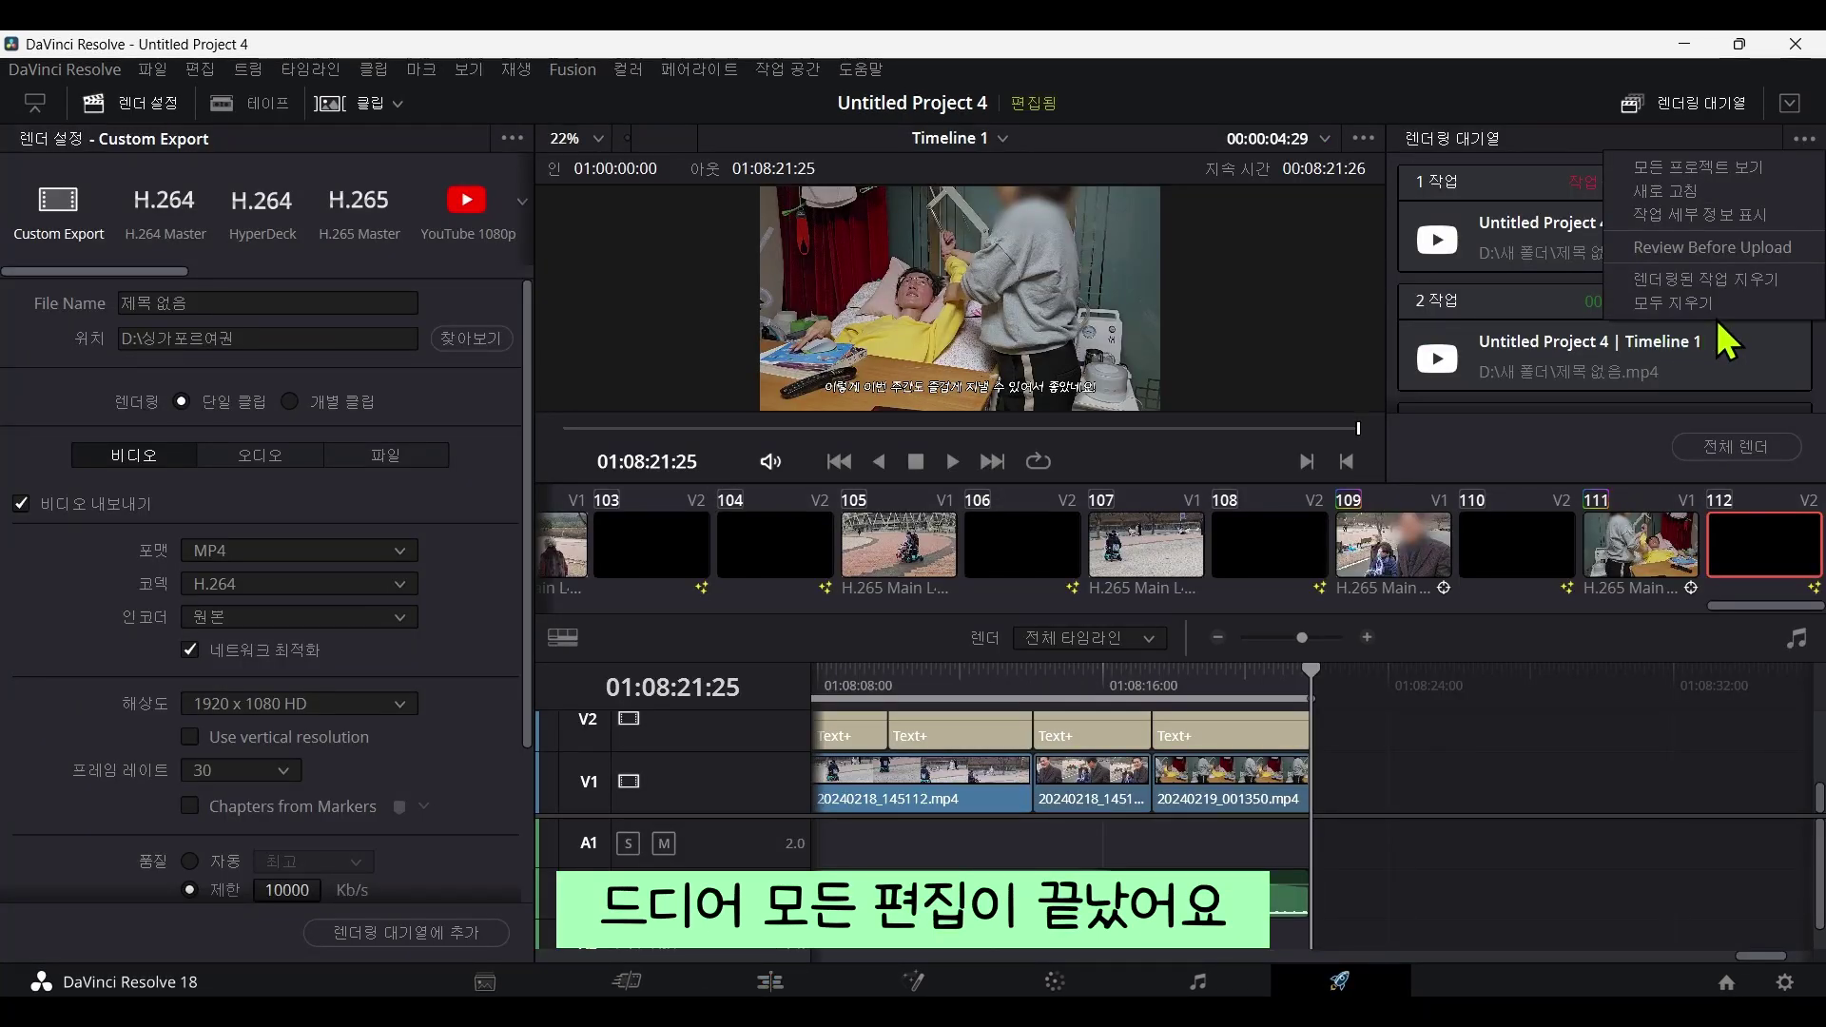
# Clear all jobs from the render queue and set up a YouTube 1080p export saved to the D:\240217 folder.
pyautogui.click(1732, 312)
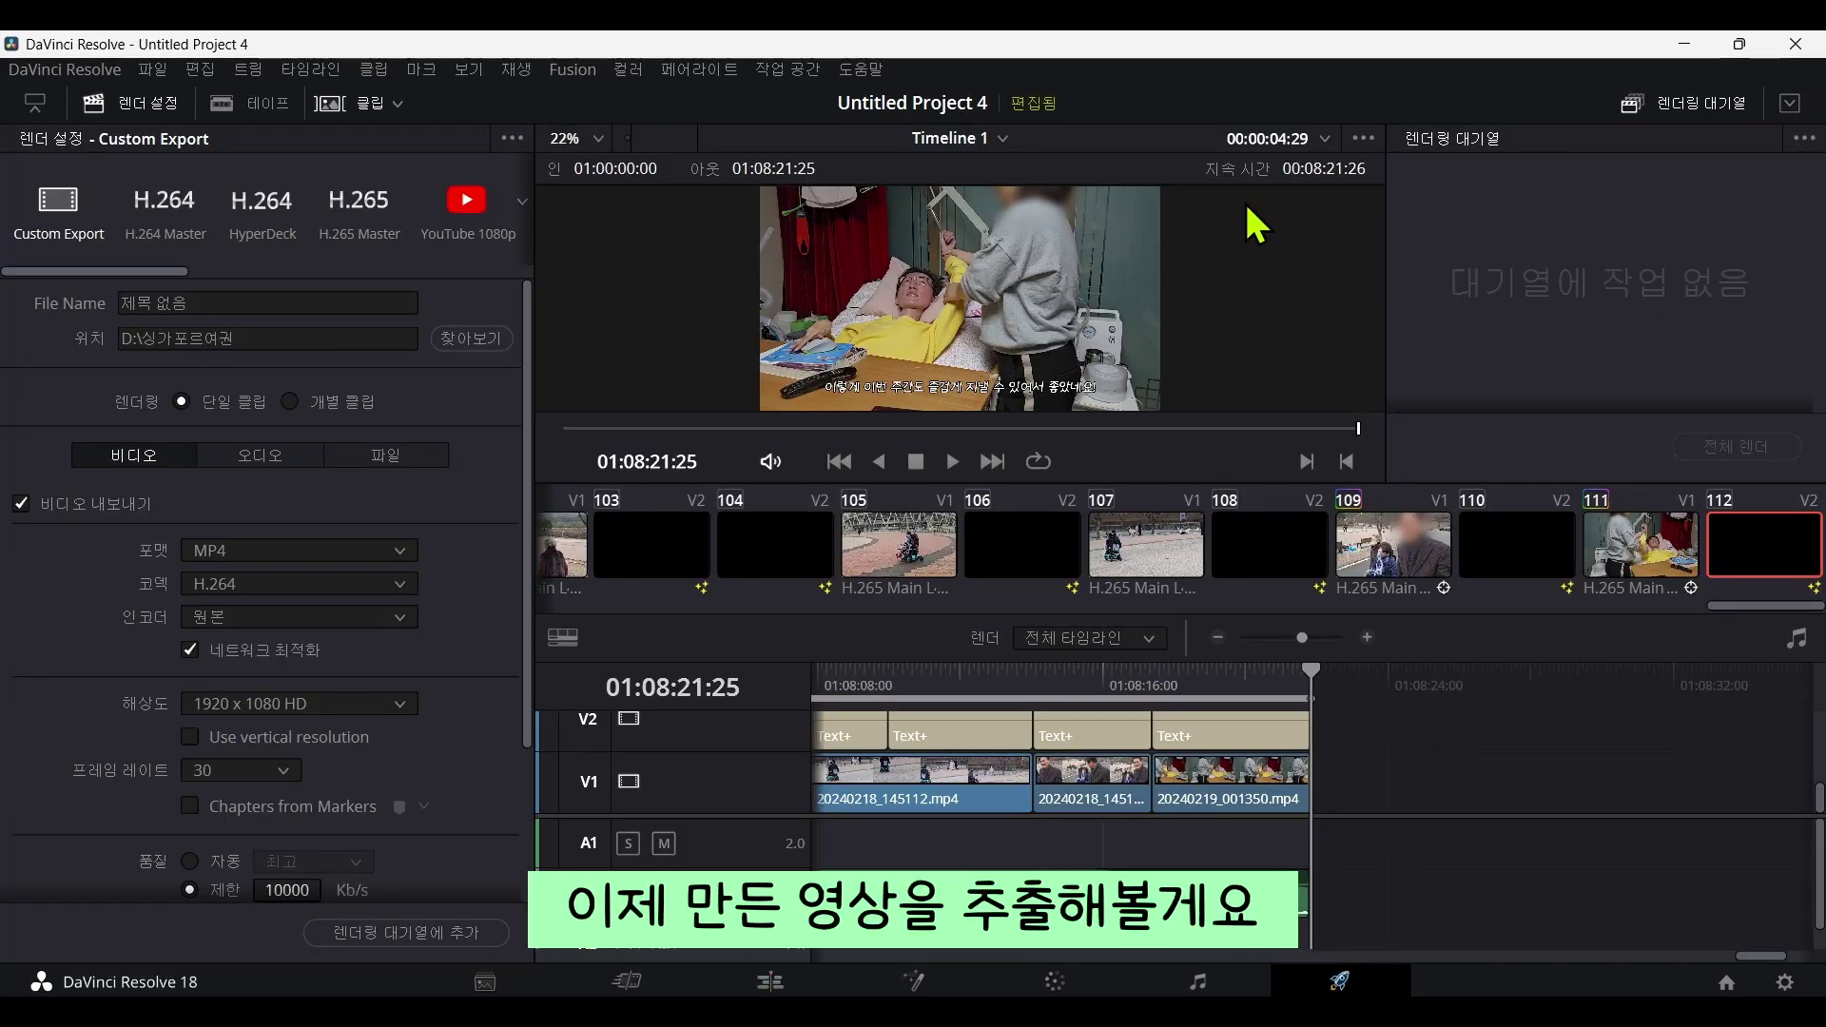
pyautogui.click(471, 221)
pyautogui.click(472, 338)
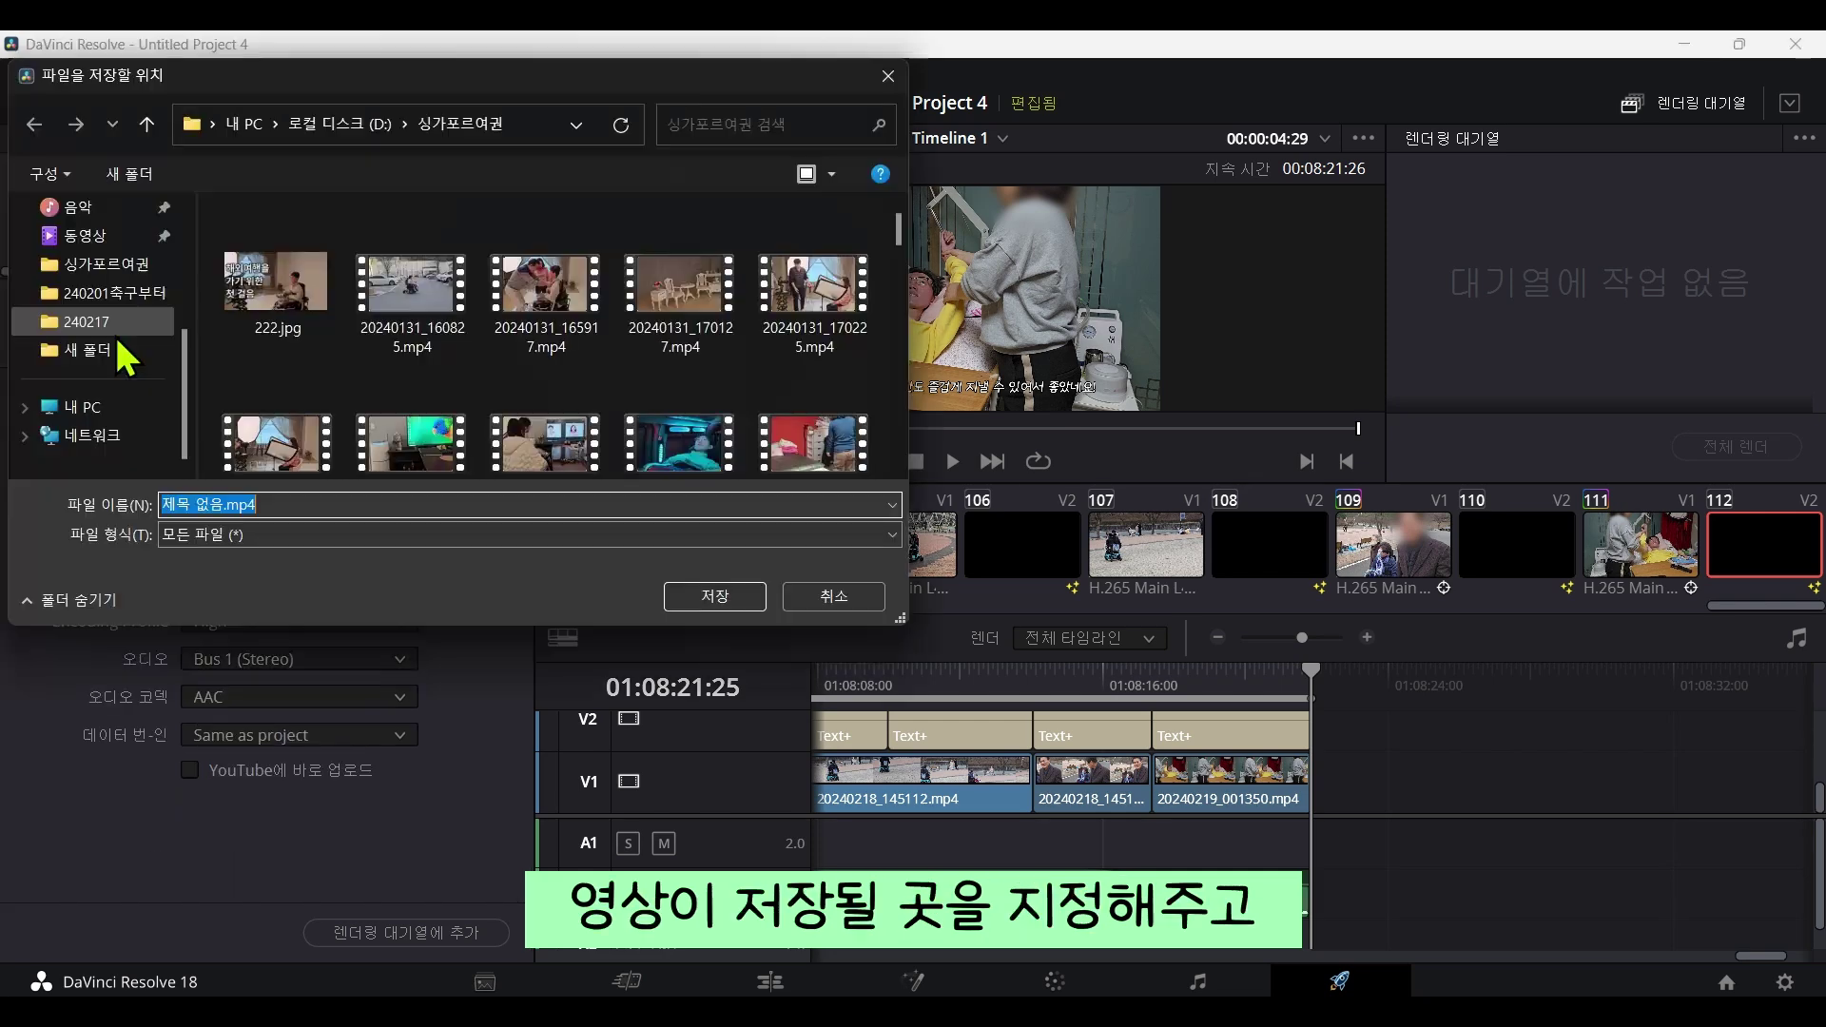
pyautogui.click(105, 322)
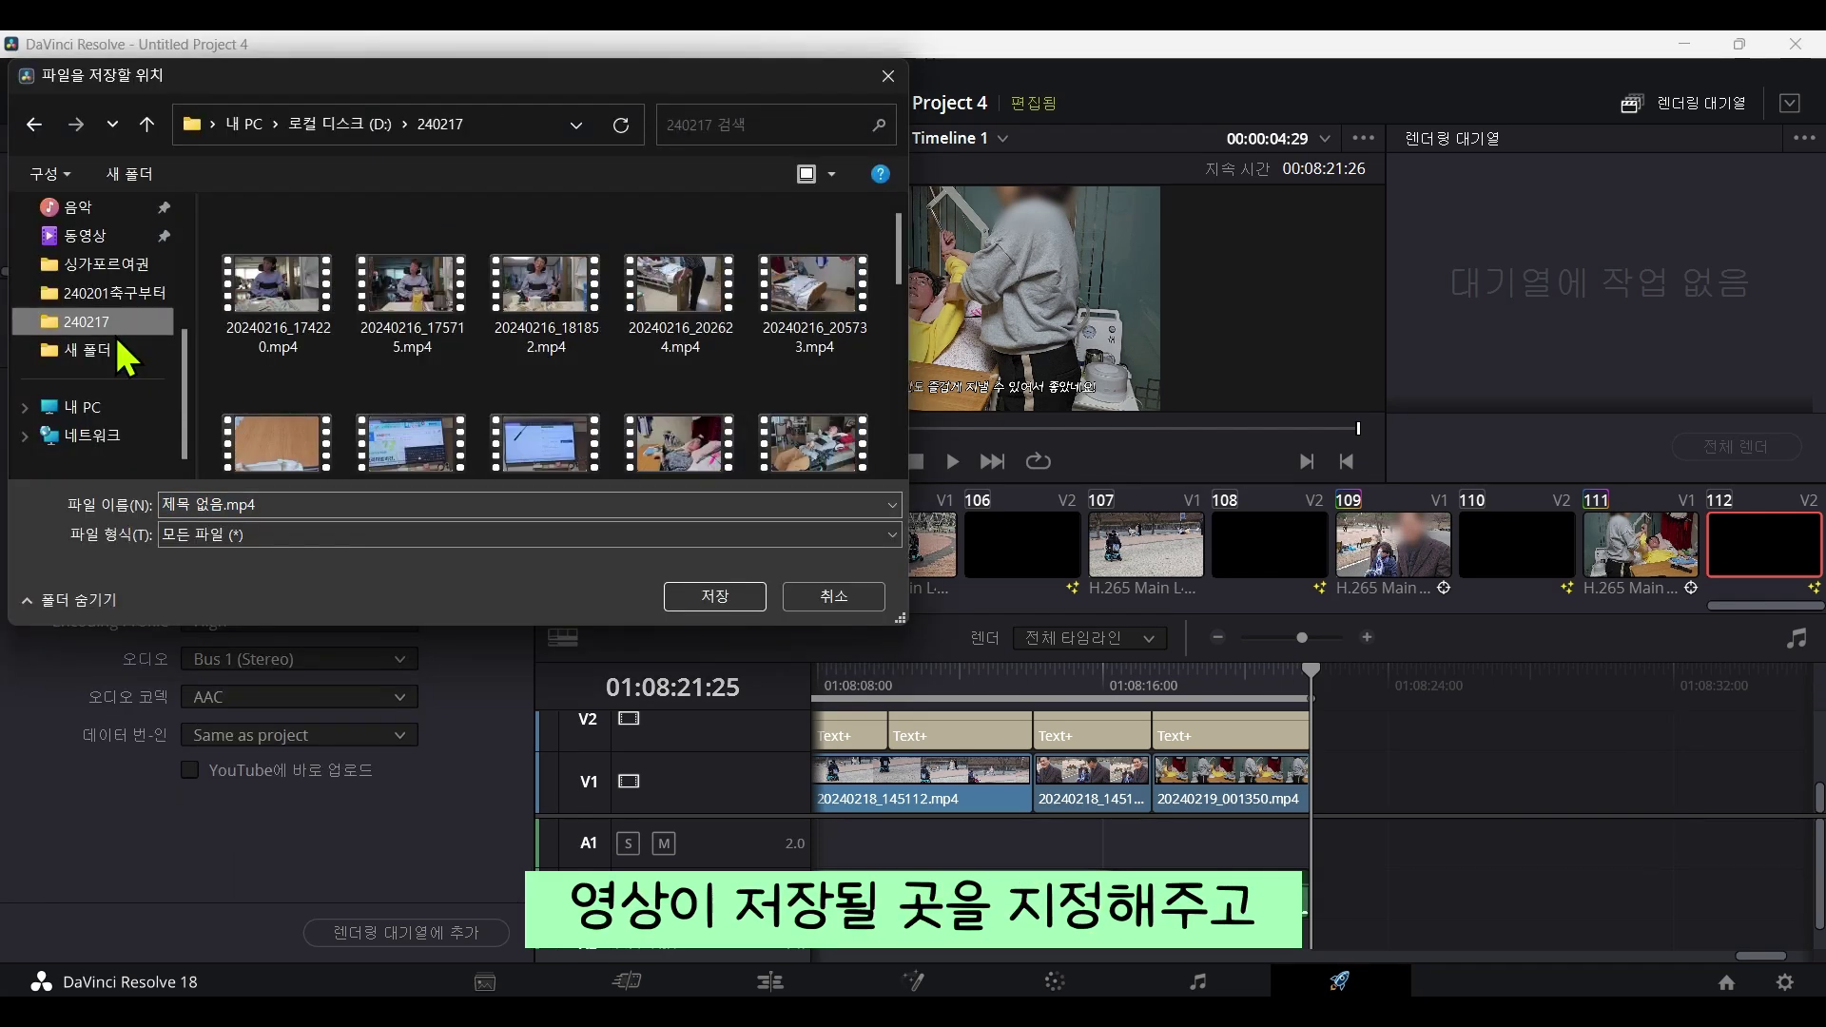
pyautogui.click(741, 599)
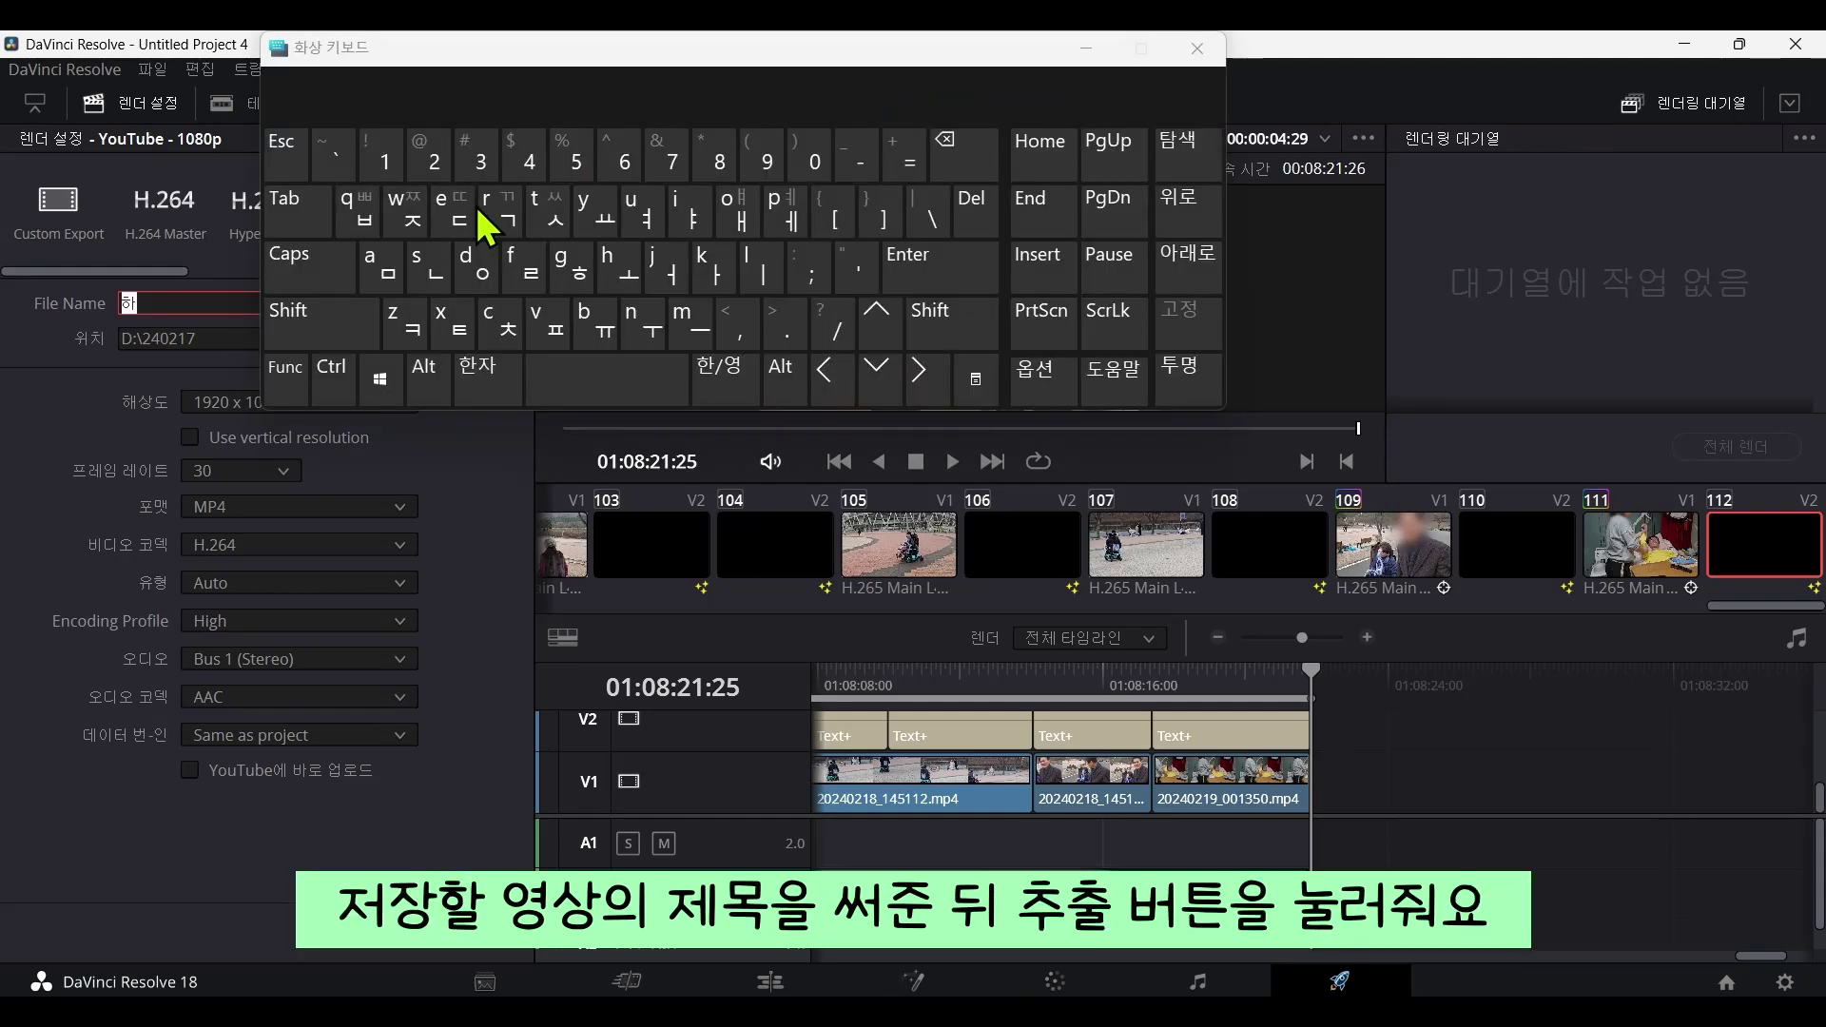
# Render the timeline under the file name "하고 싶은 일" and open the exported video from the 240217 folder to check it.
pyautogui.click(662, 373)
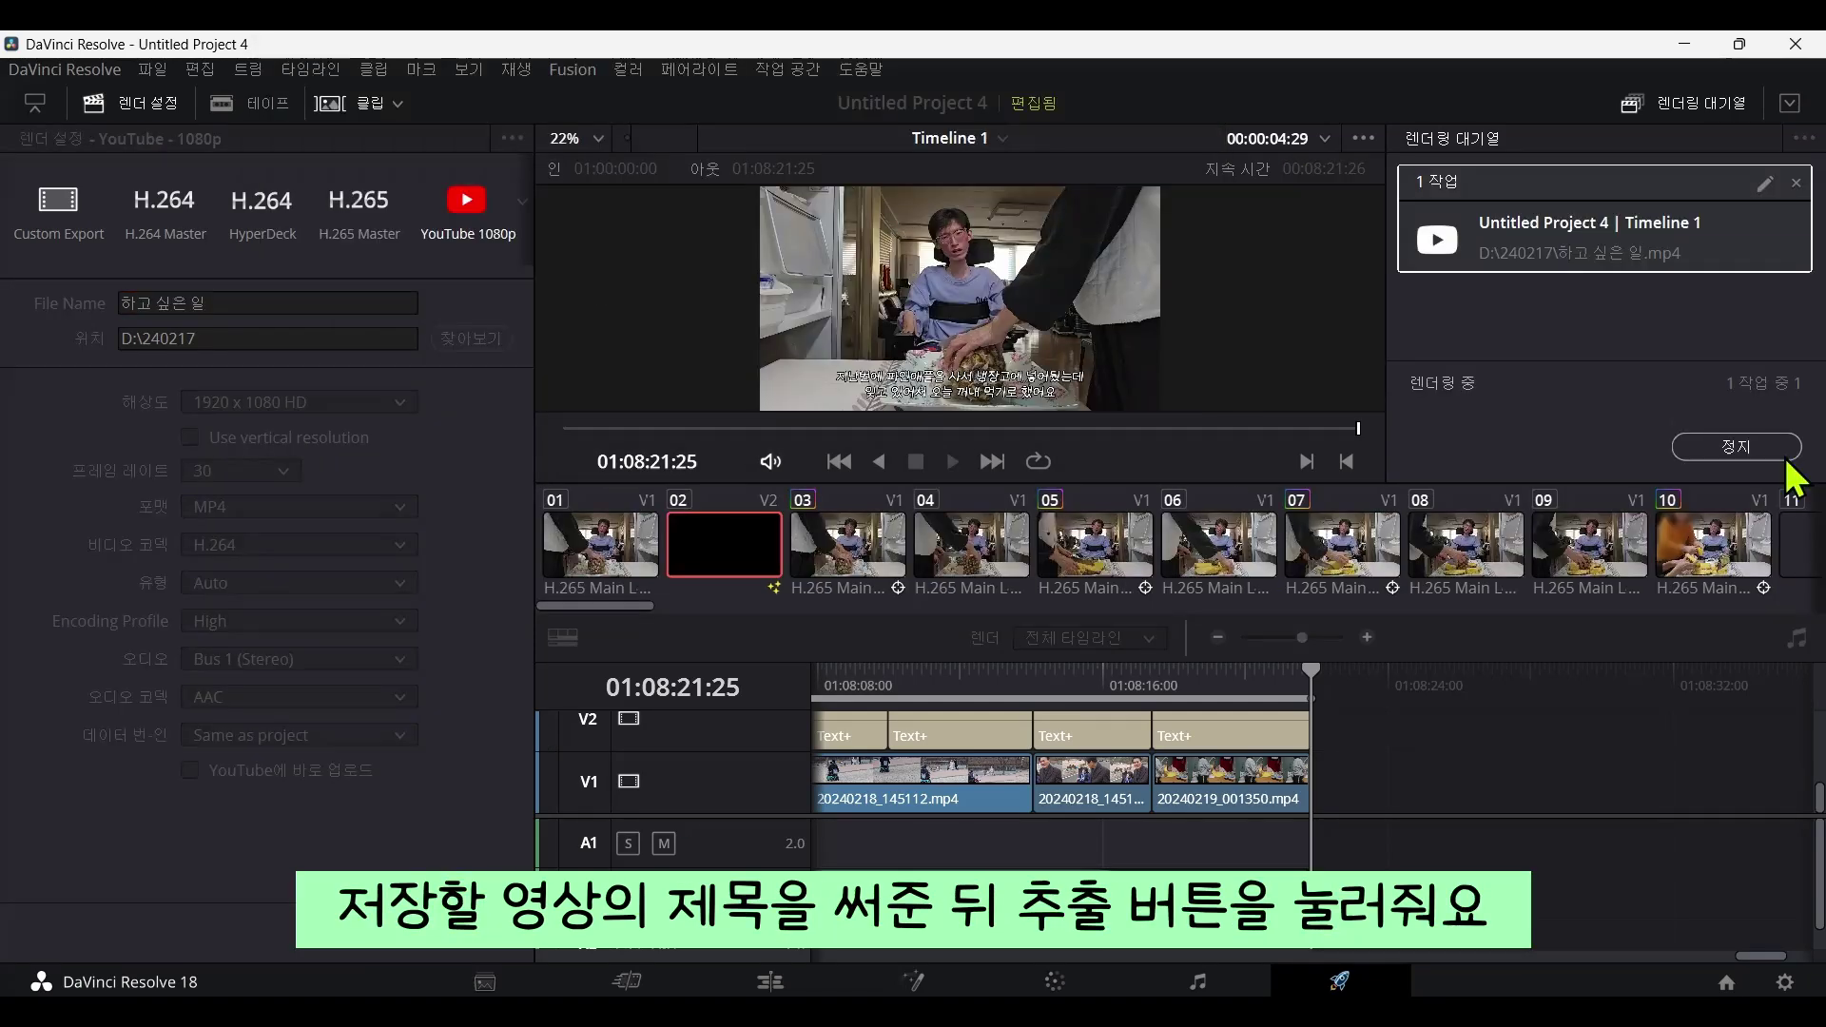
pyautogui.click(1740, 449)
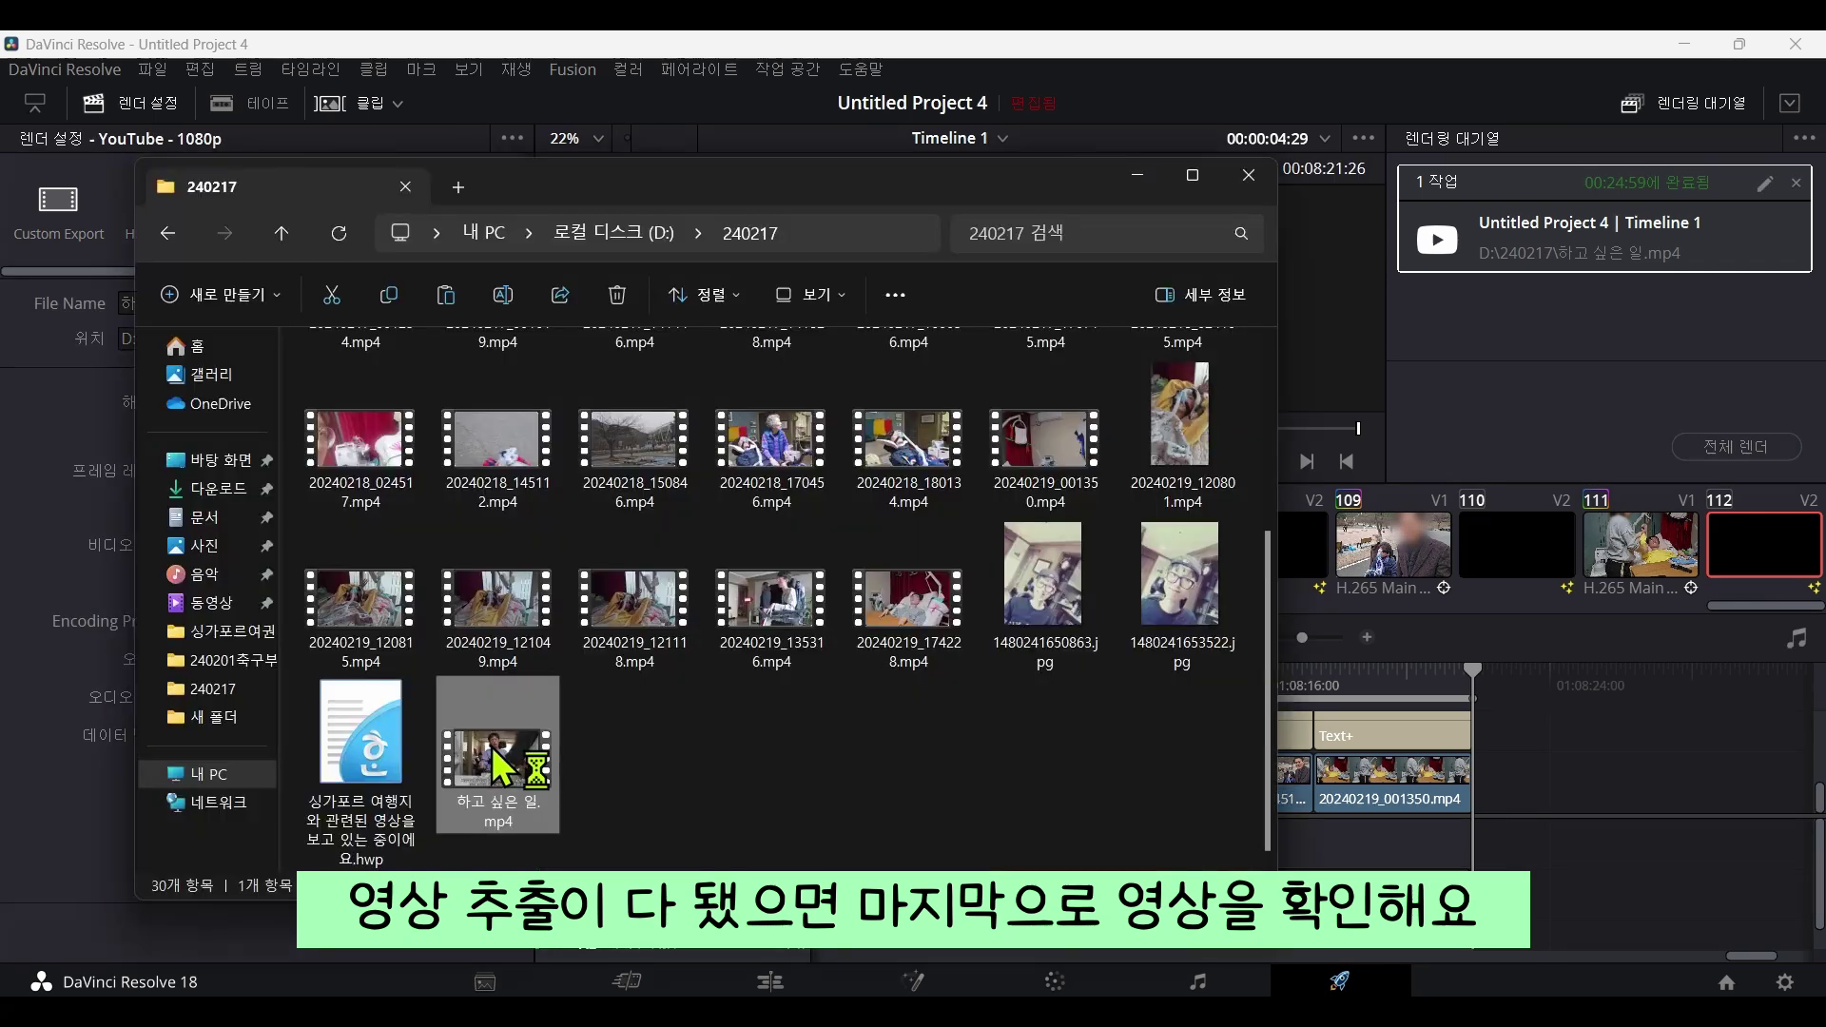
pyautogui.doubleClick(551, 732)
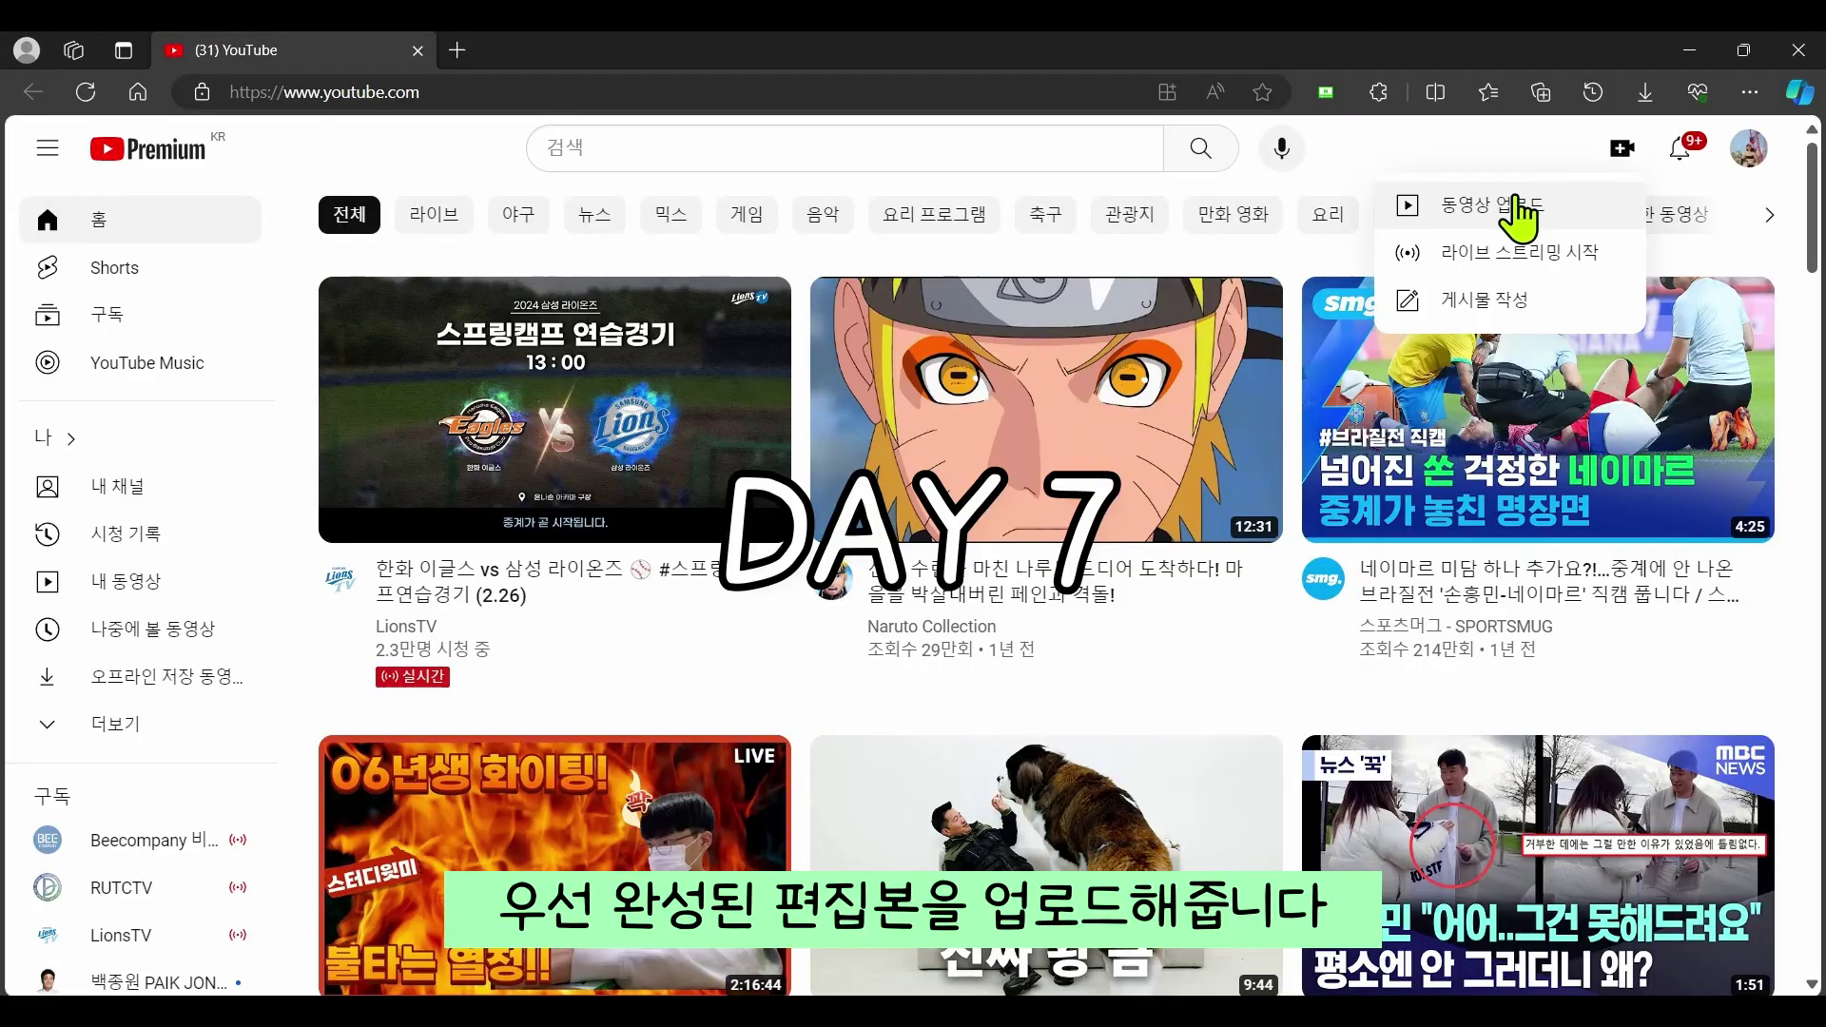
# Start a video upload on YouTube in the browser and add 하고 싶은 일.mp4 from the 240217 folder.
pyautogui.click(1514, 206)
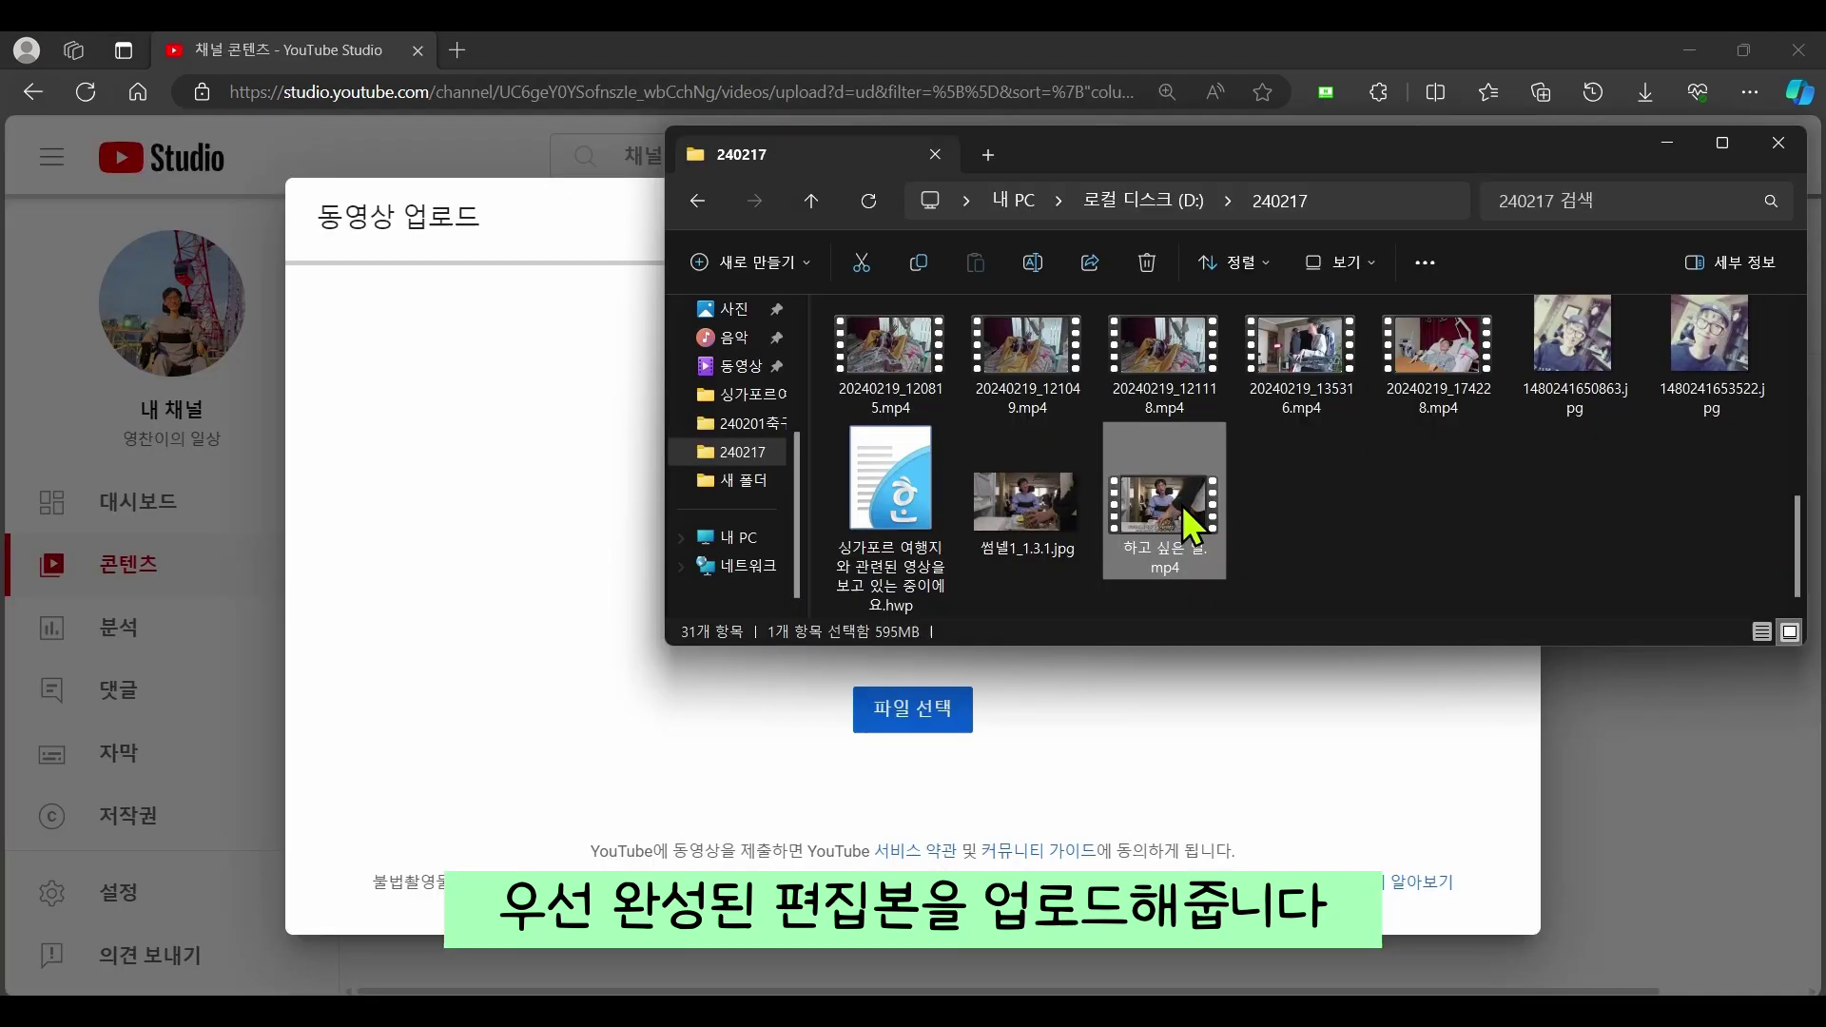
pyautogui.moveTo(1184, 505); pyautogui.dragTo(533, 509)
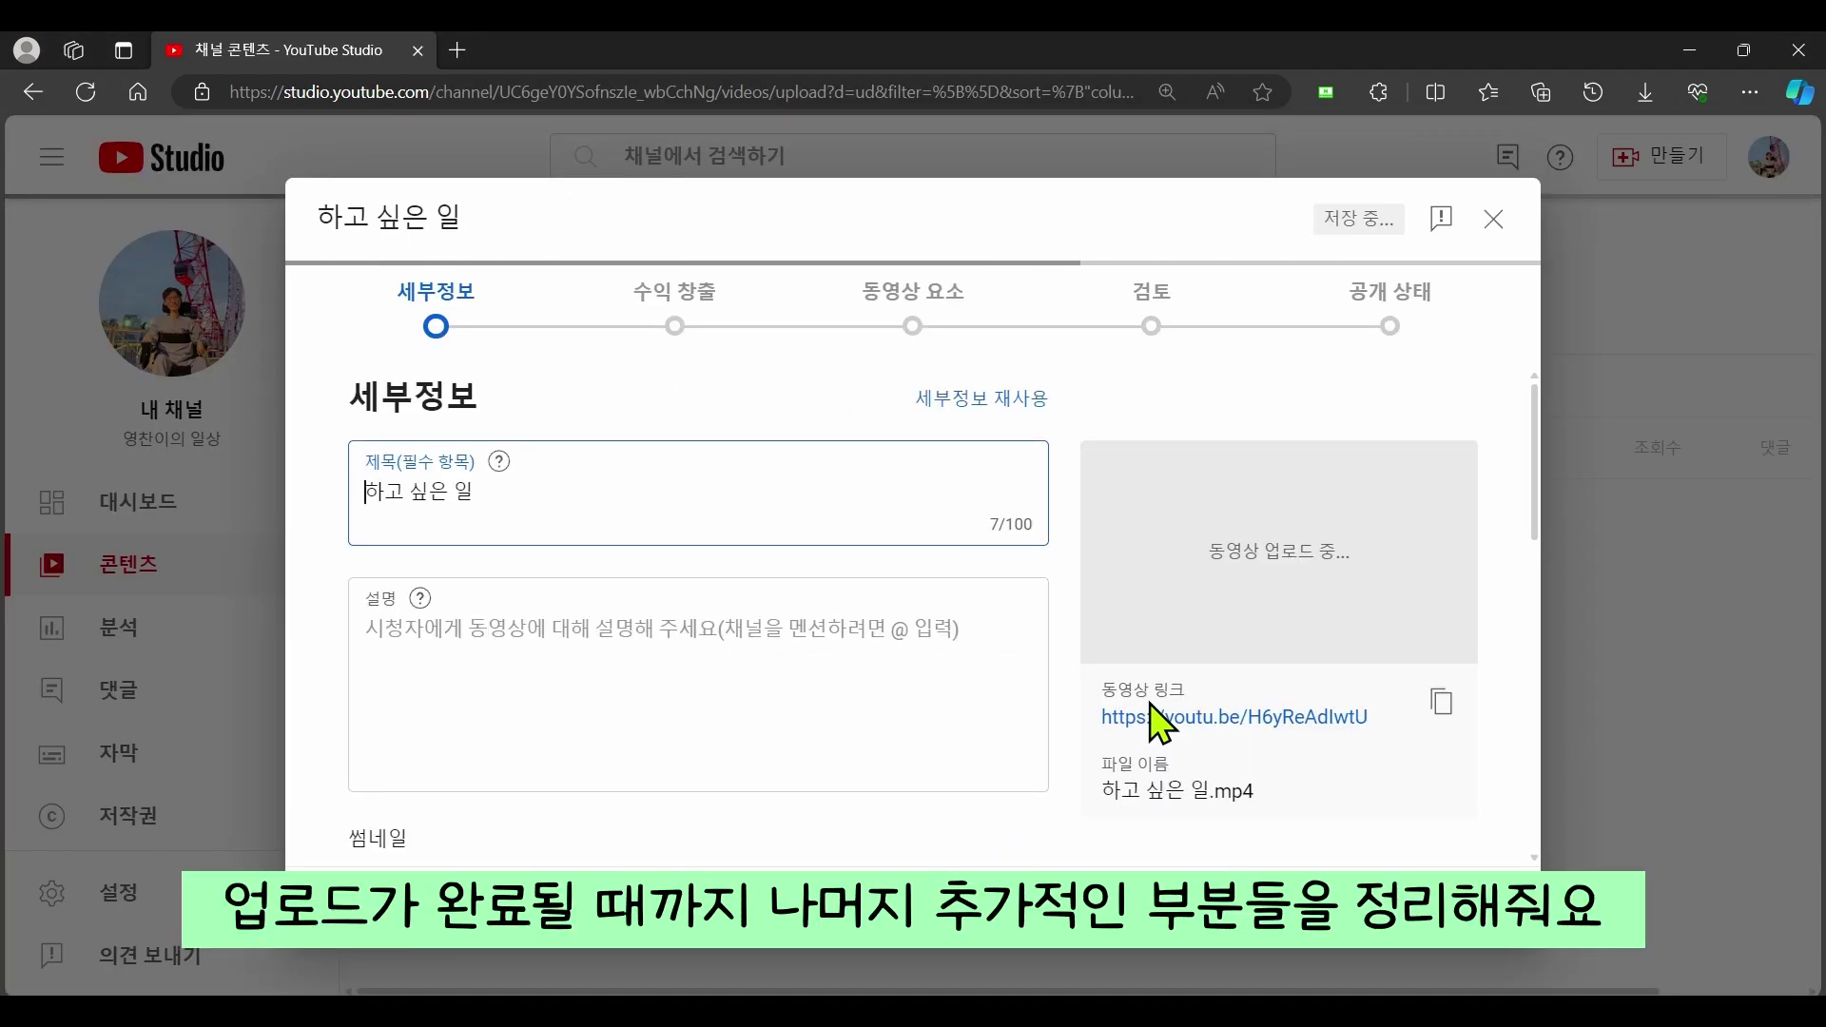
# Reuse all the details of the earlier video "근육병 일상 V-LOG | 집에서 소소하게 일주일 보내보기!" for this upload.
pyautogui.click(1014, 401)
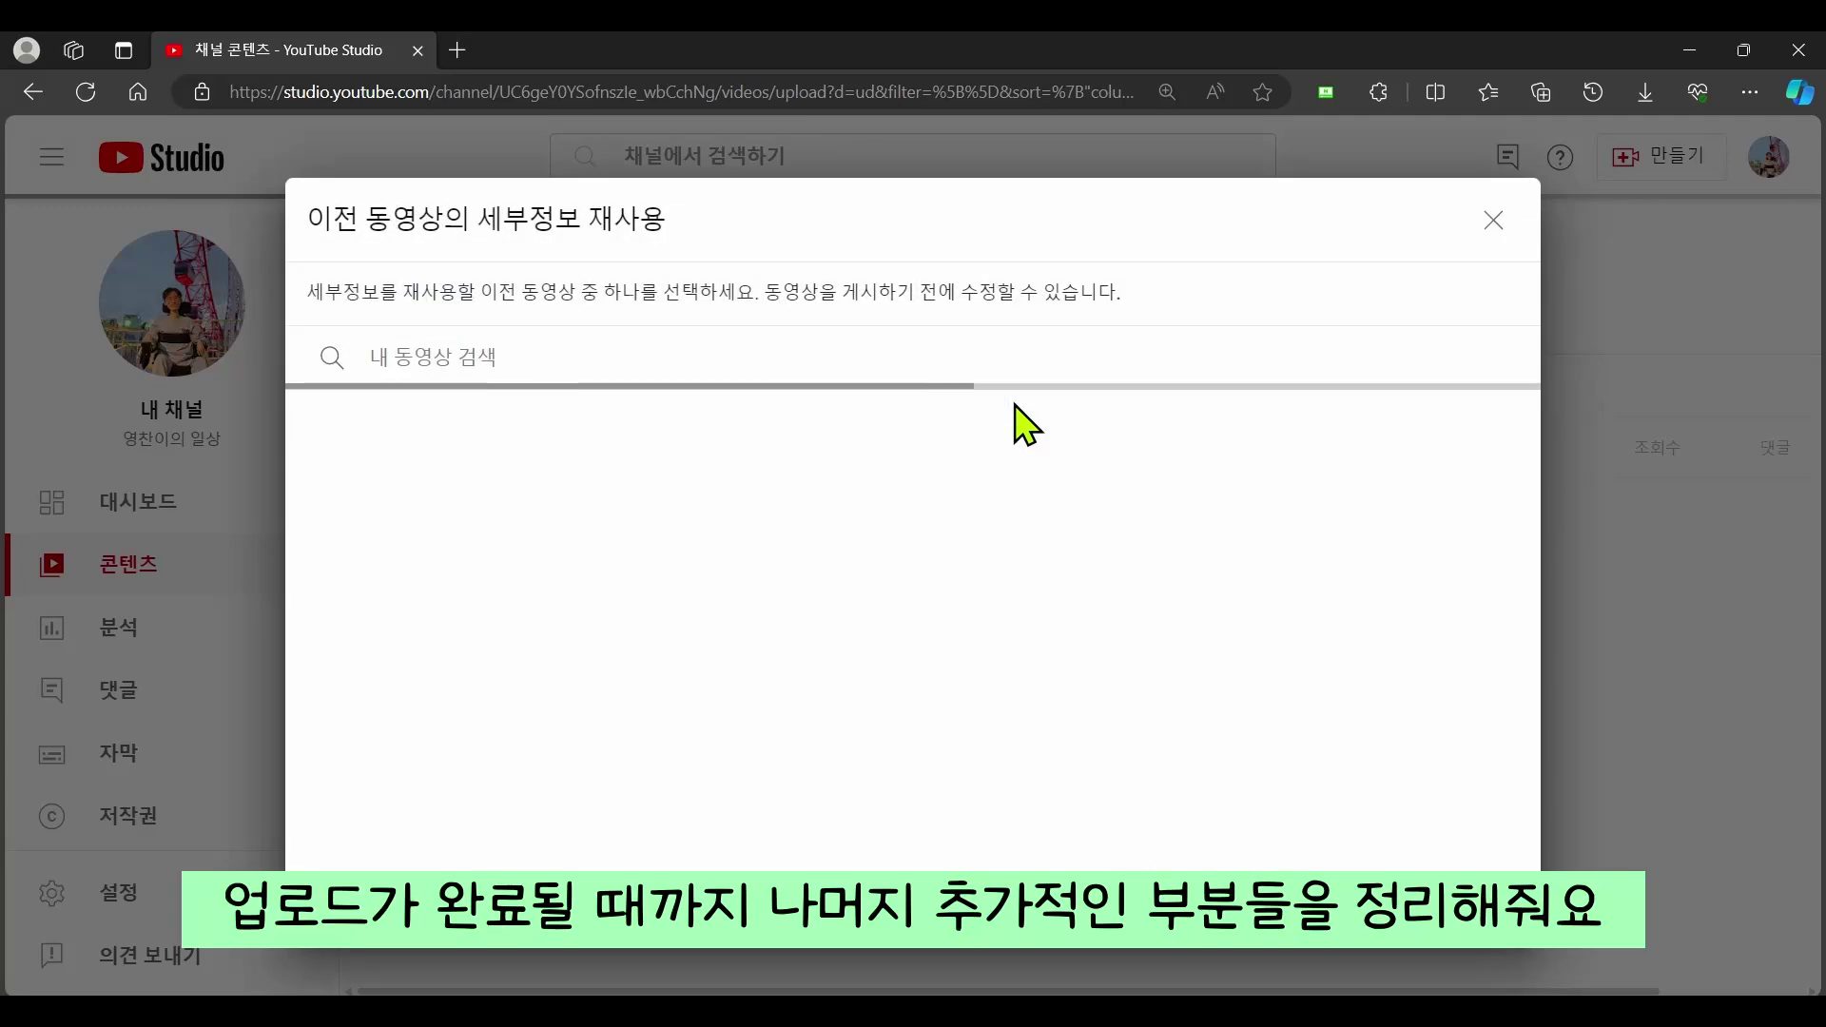
pyautogui.click(810, 518)
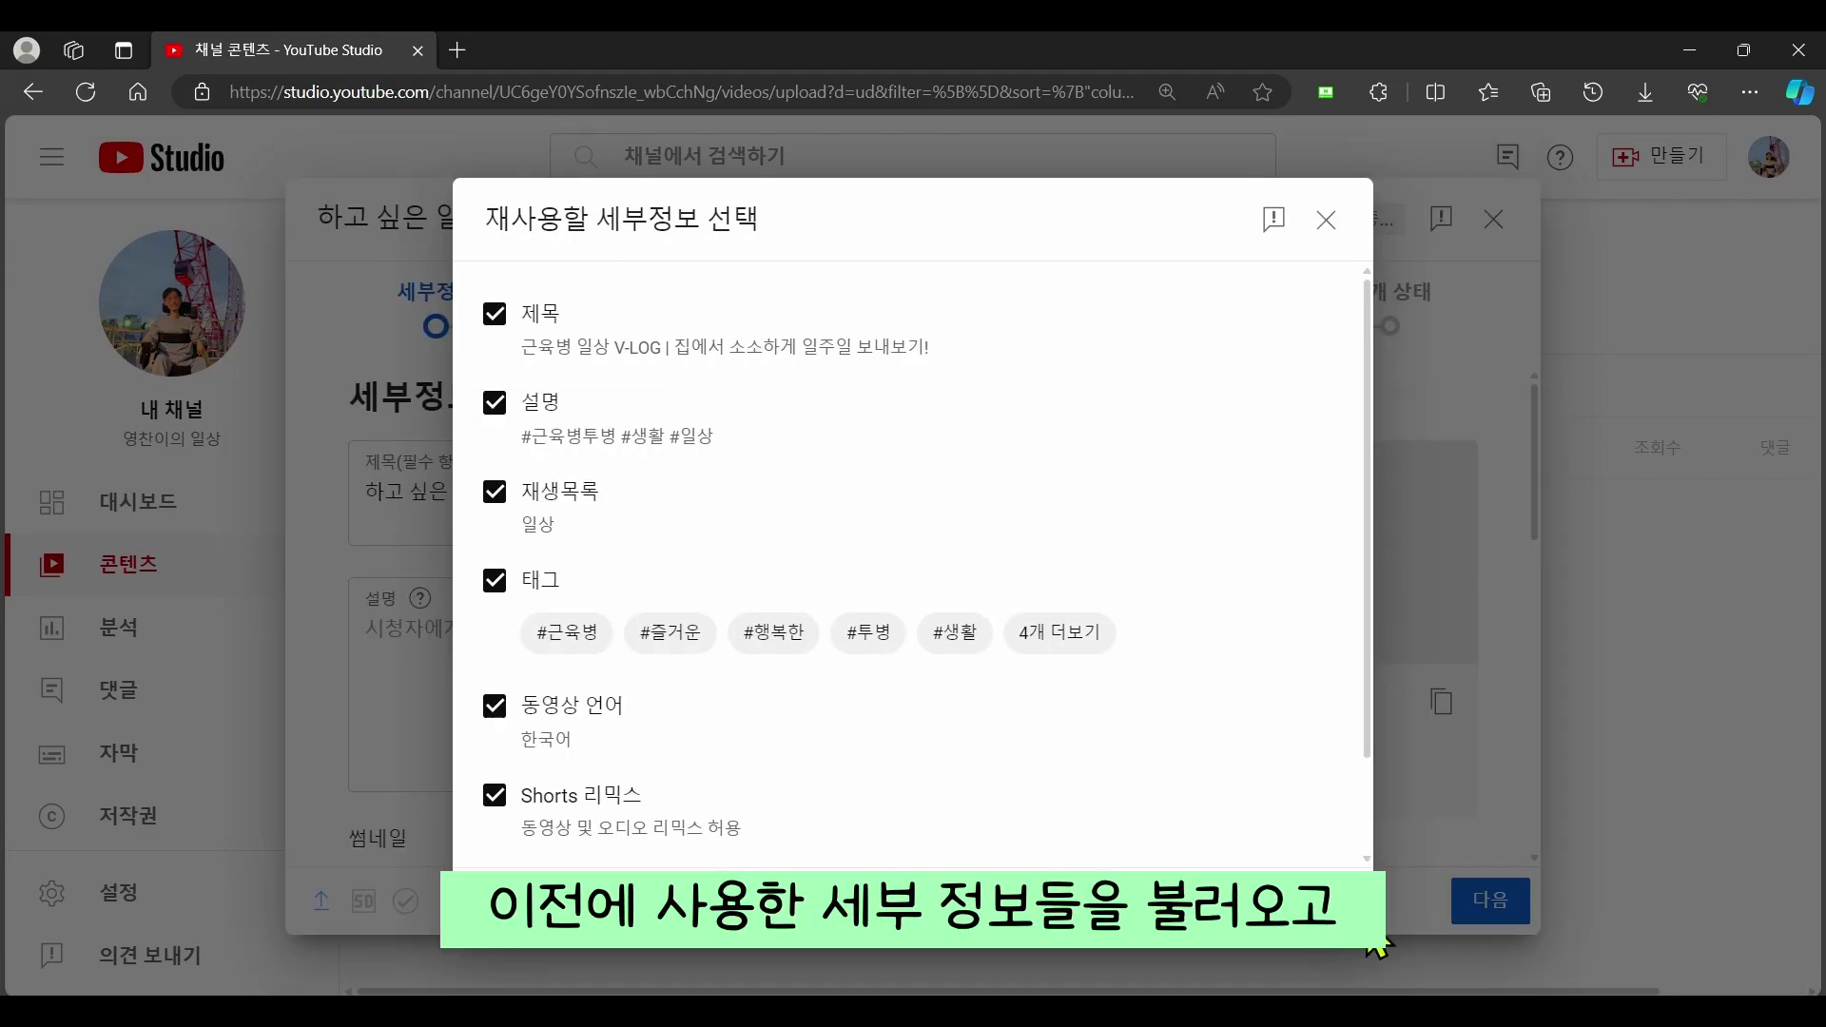
pyautogui.press('Return')
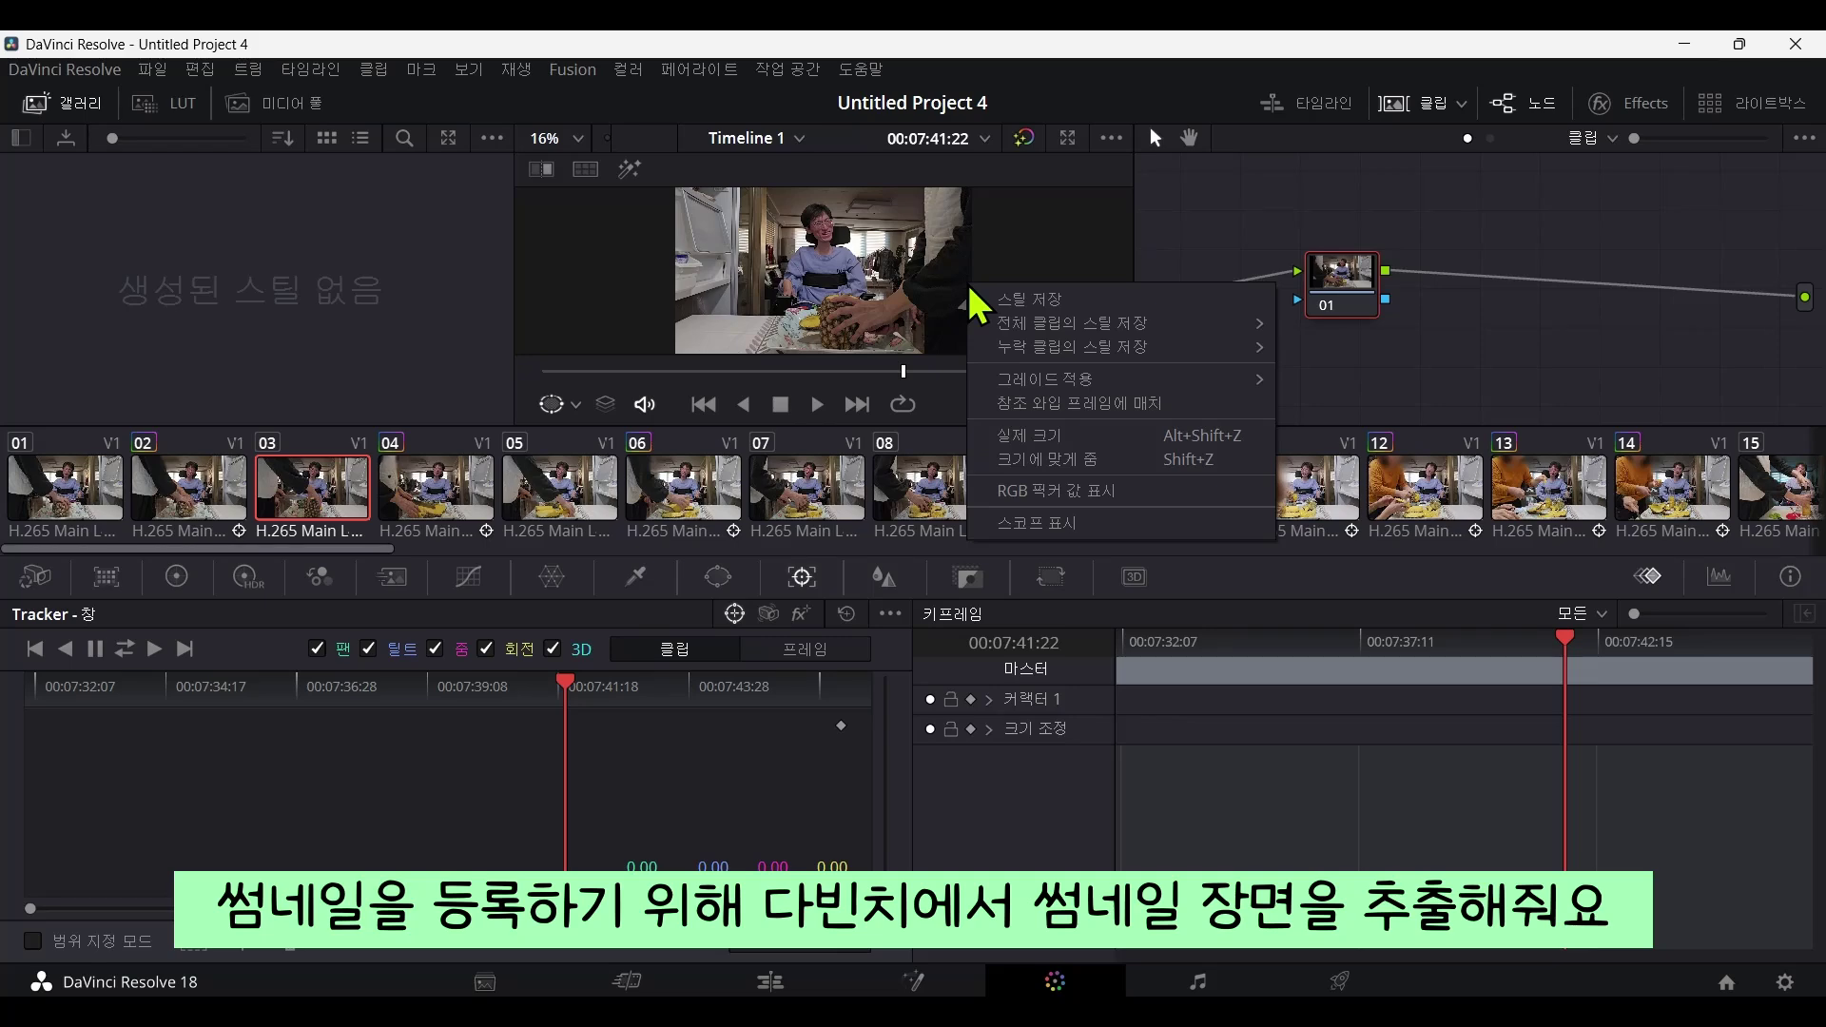
# Grab a still of the pineapple-cutting frame in DaVinci Resolve, and upload 썸넬1_1.3.1.jpg as the video's thumbnail in YouTube Studio.
pyautogui.click(1063, 297)
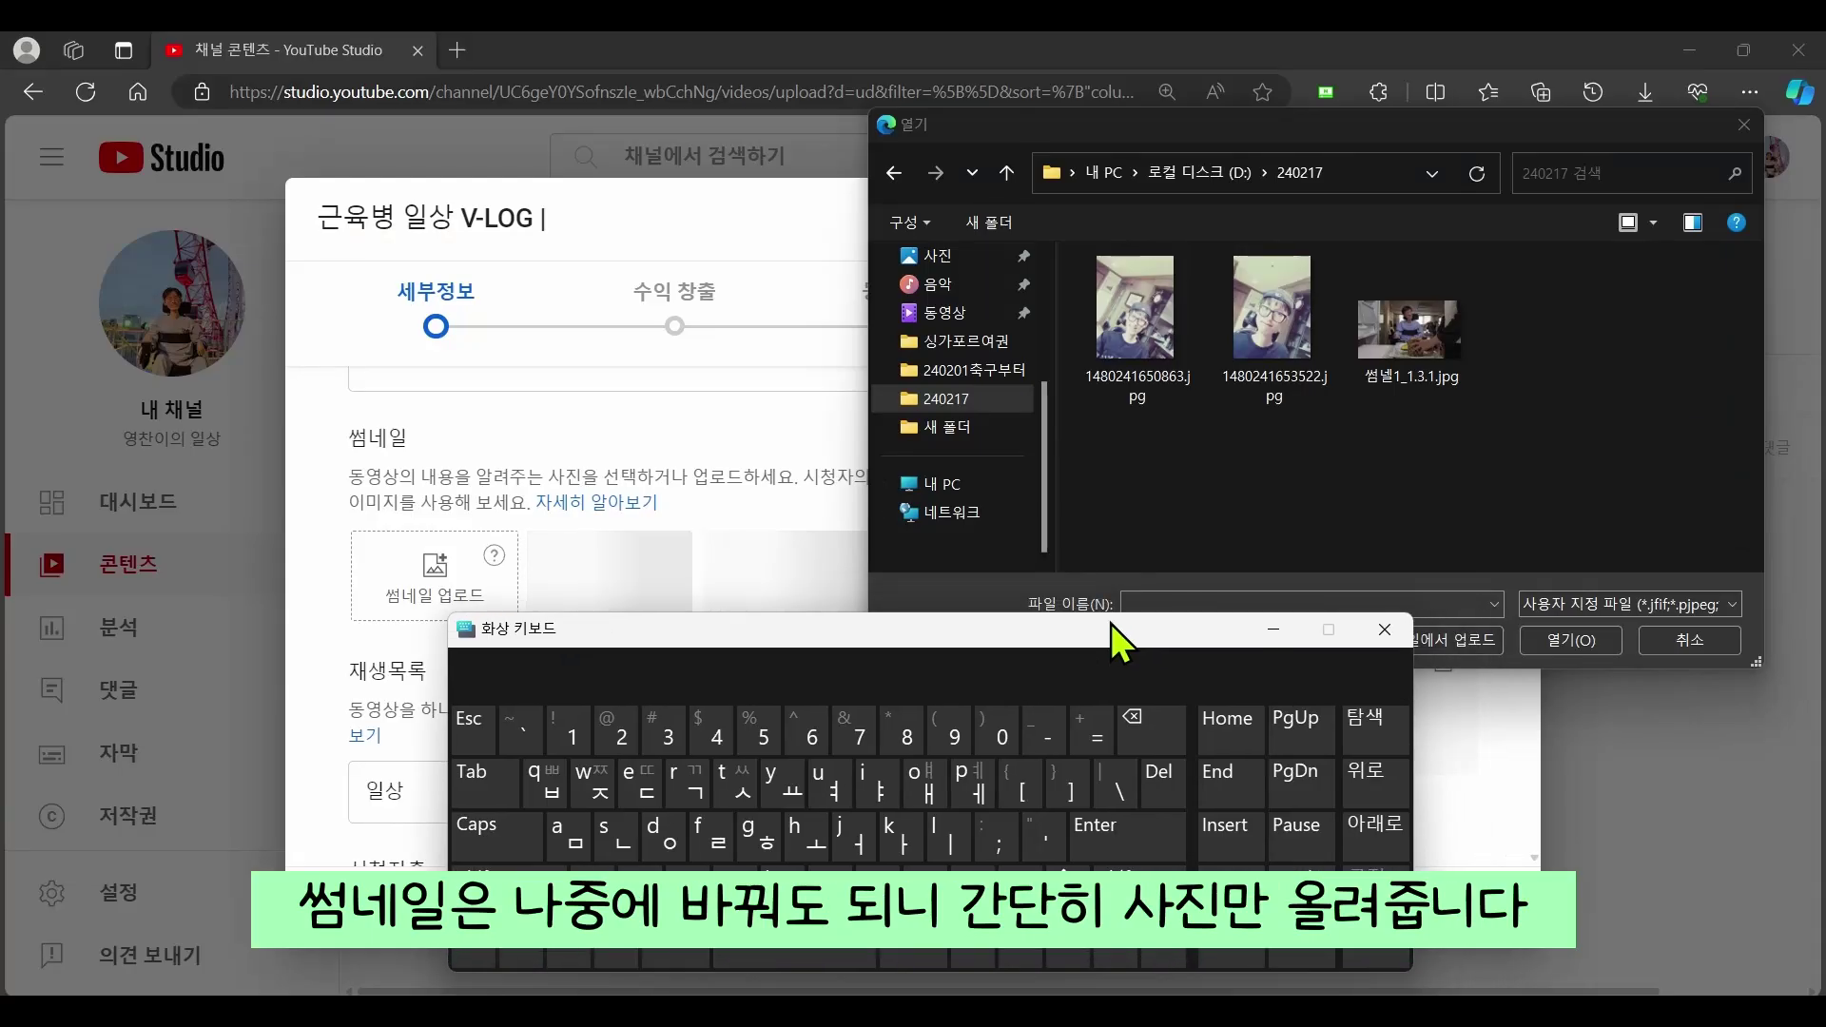
pyautogui.moveTo(1111, 624); pyautogui.dragTo(1065, 597)
pyautogui.click(1418, 352)
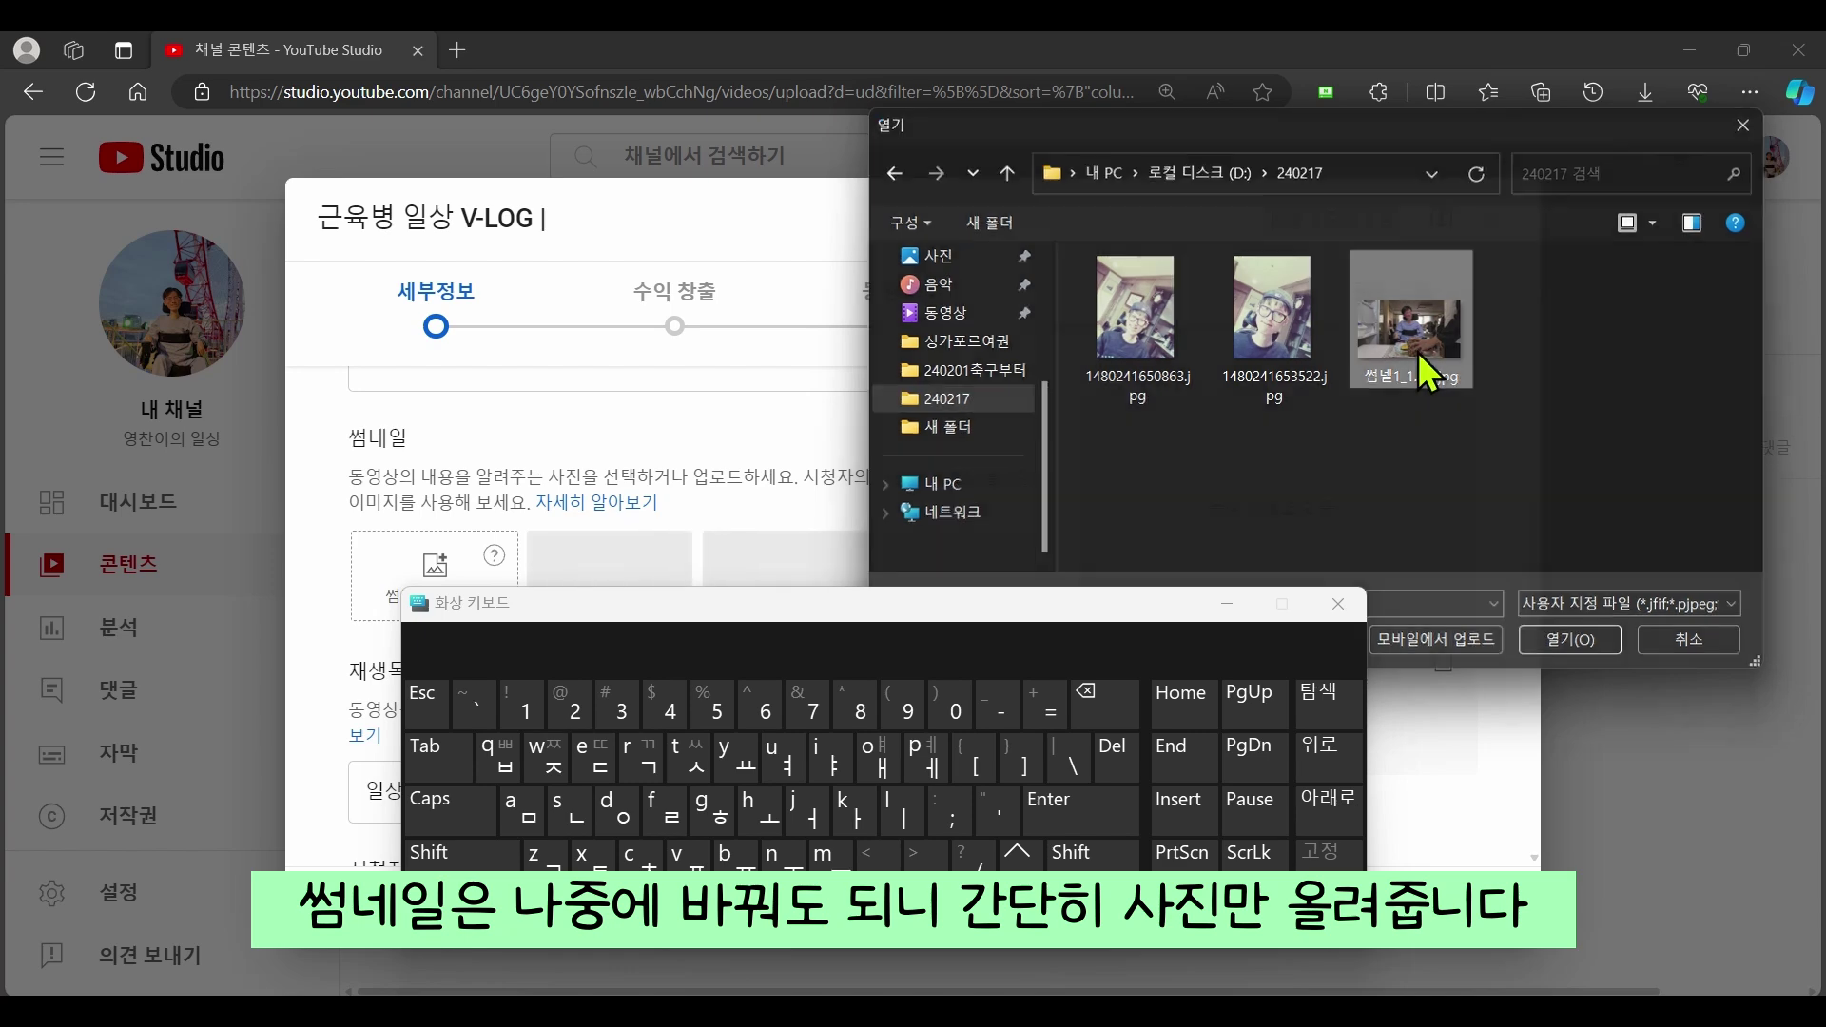
pyautogui.doubleClick(1418, 352)
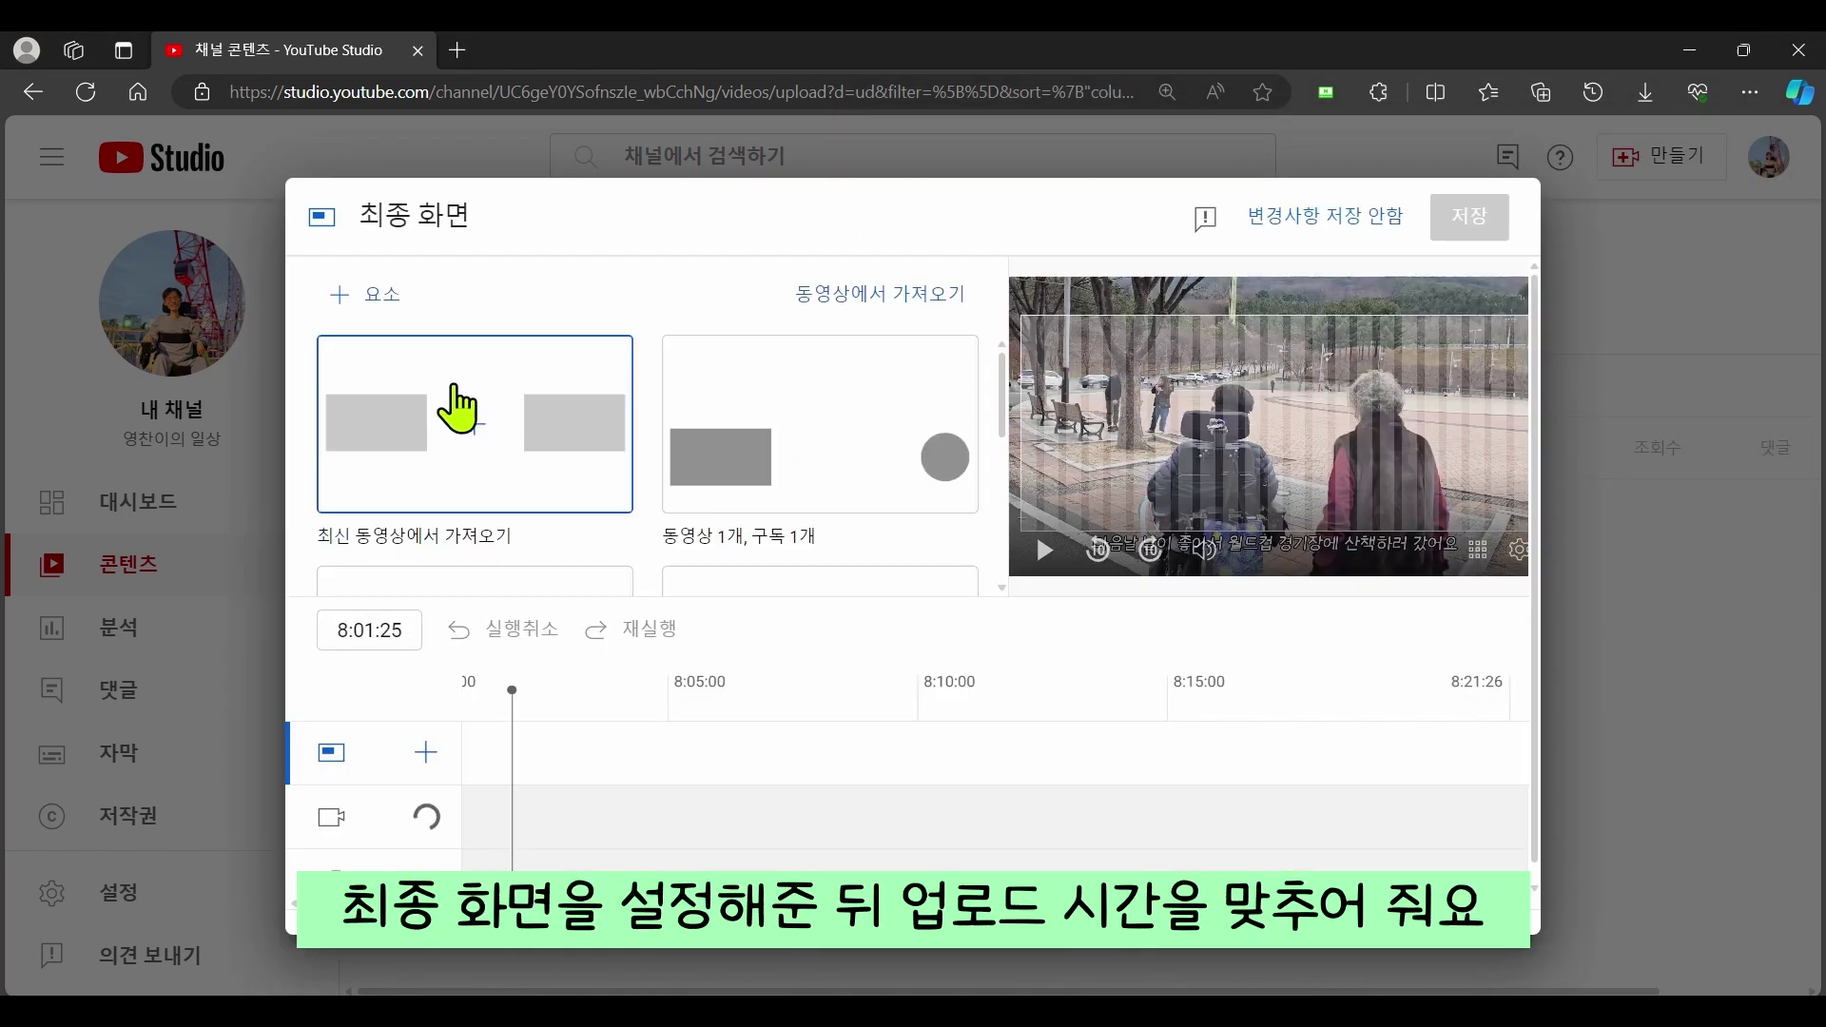
# Import the end screen from the latest video and schedule the video to go public on 2024. 2. 26. at 오후 6:00.
pyautogui.click(458, 409)
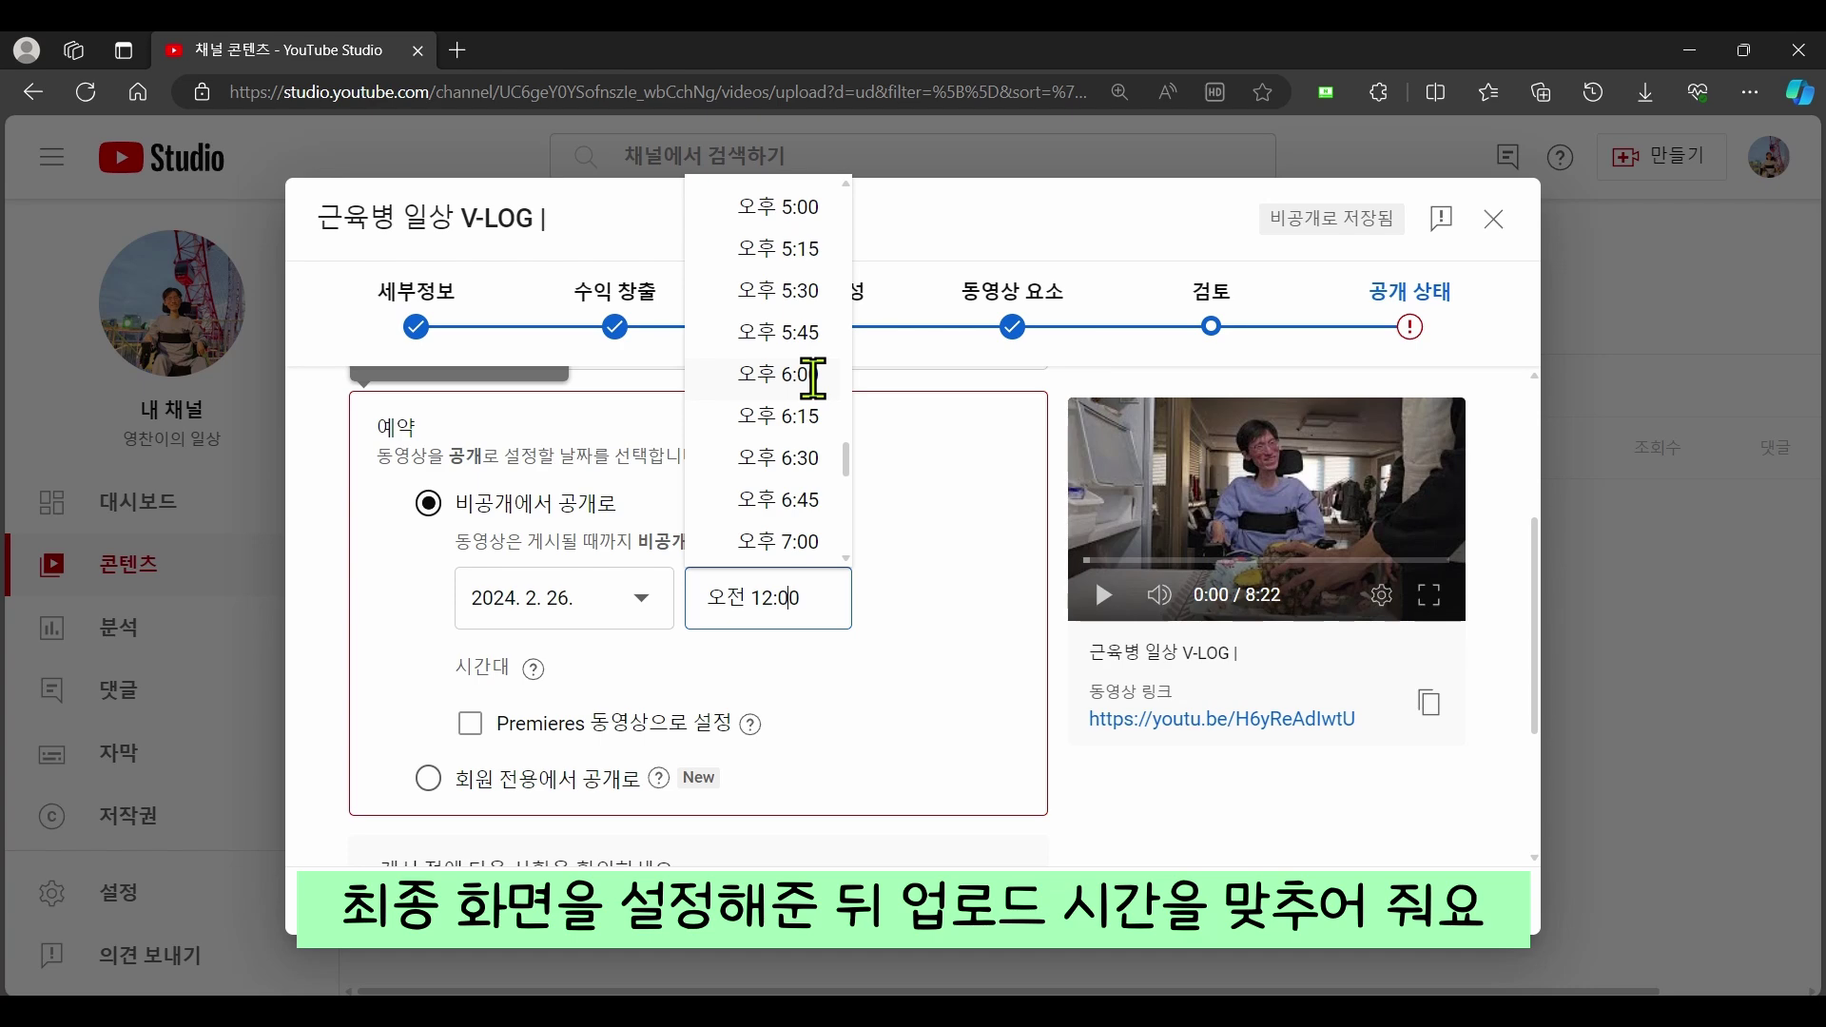
pyautogui.click(813, 374)
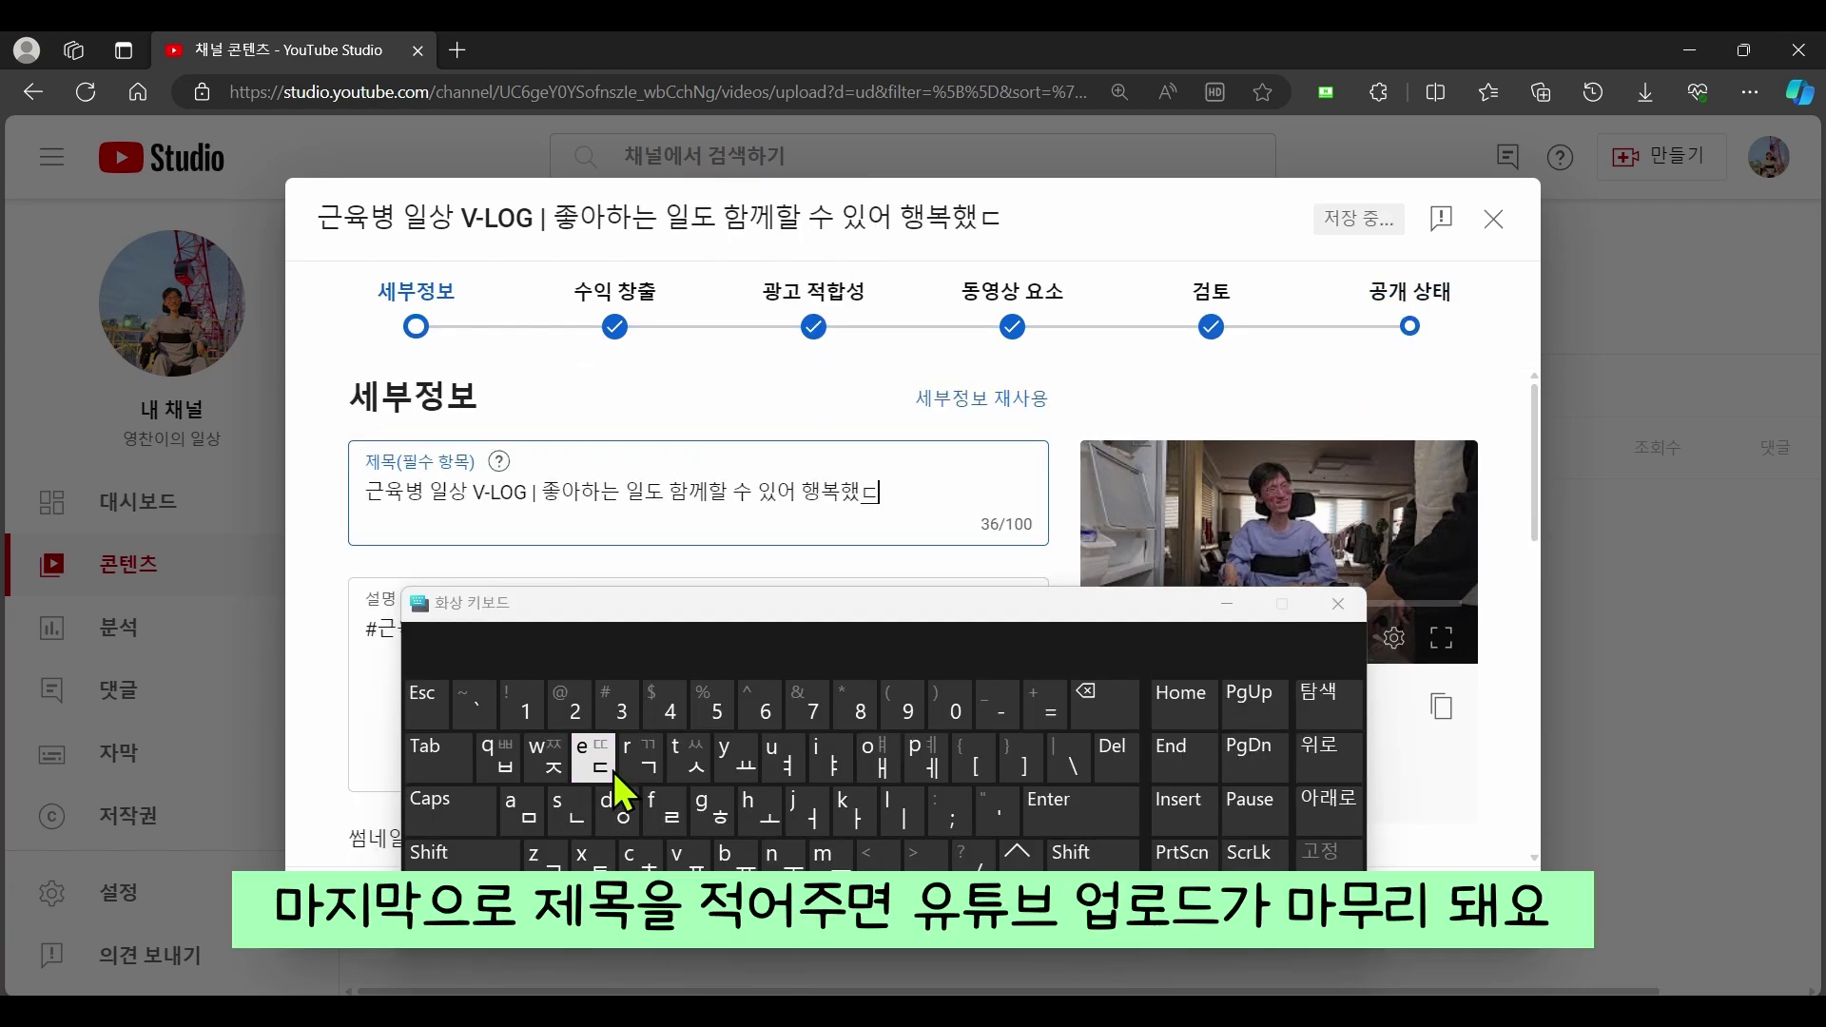
# Complete the video title starting with "근육병 일상 V-LOG | 좋아하는 일도 함께할 수 있어".
pyautogui.click(573, 818)
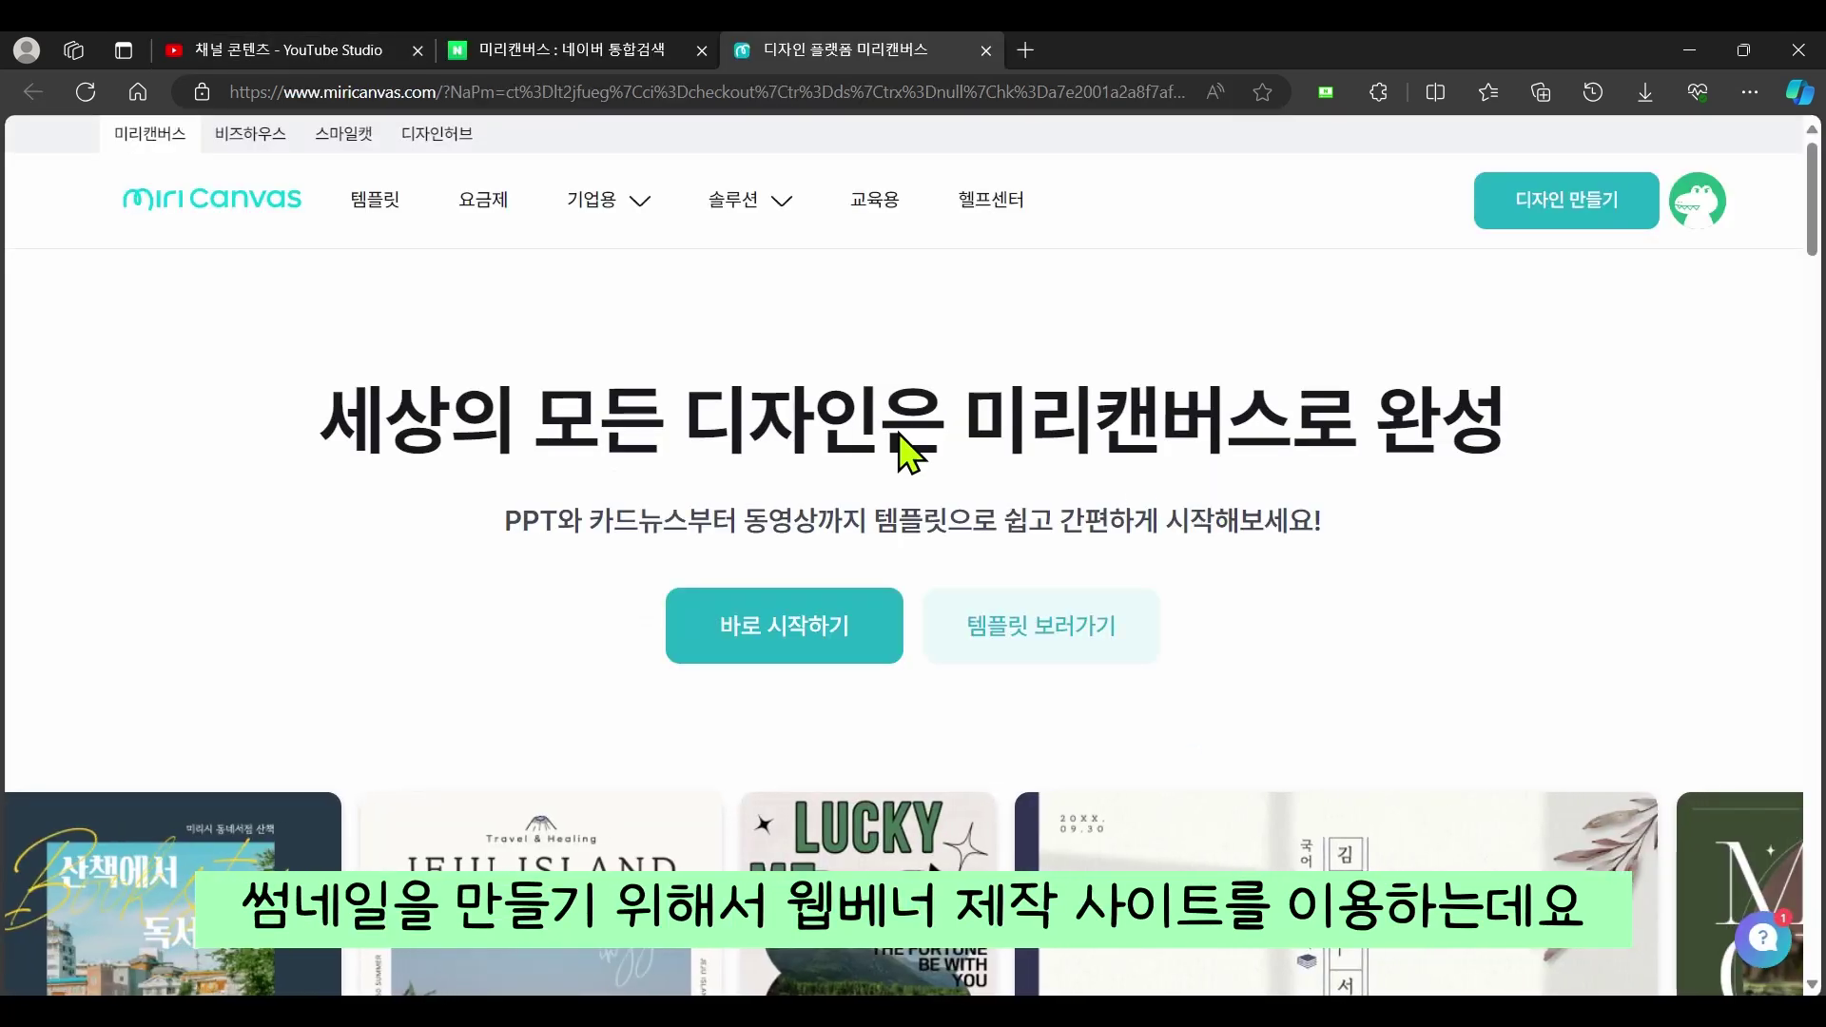
# Open the earlier "소소하게 보내는 일주일" thumbnail design in MiriCanvas and place the photo 썸넬1_1.3.1.jpg on its page.
pyautogui.click(1480, 214)
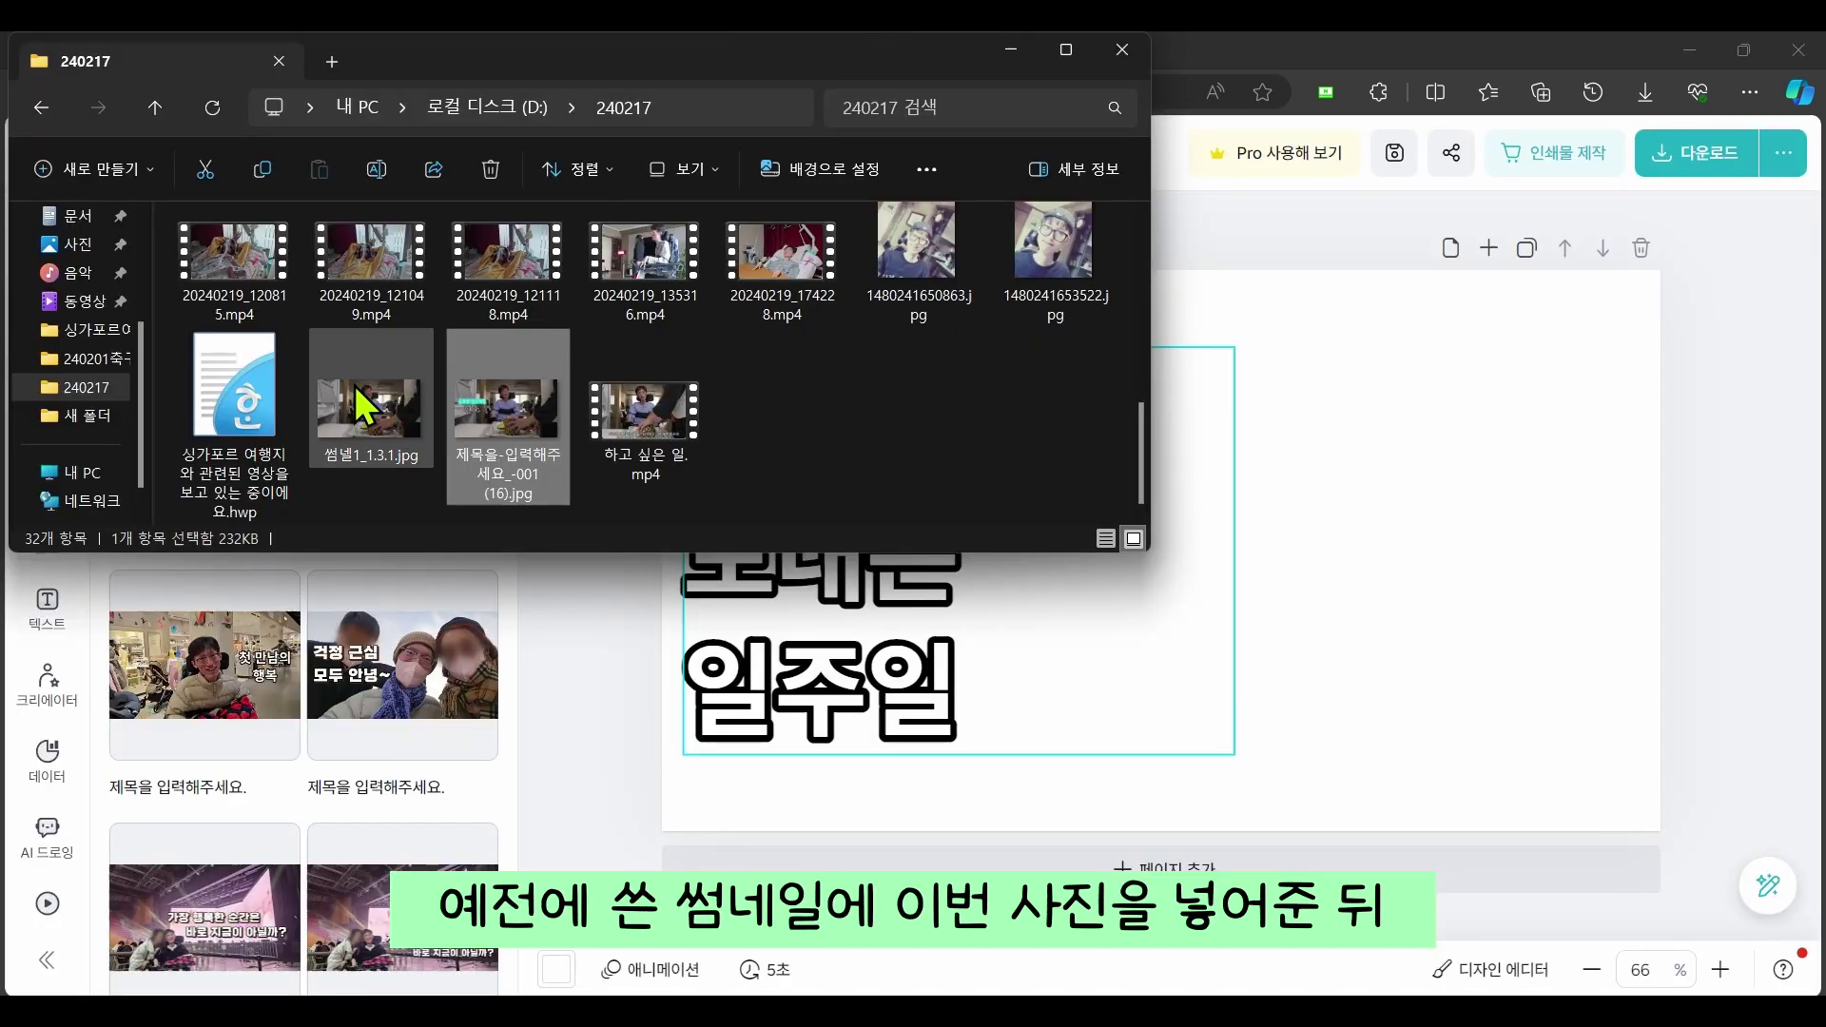
pyautogui.moveTo(364, 407); pyautogui.dragTo(1378, 710)
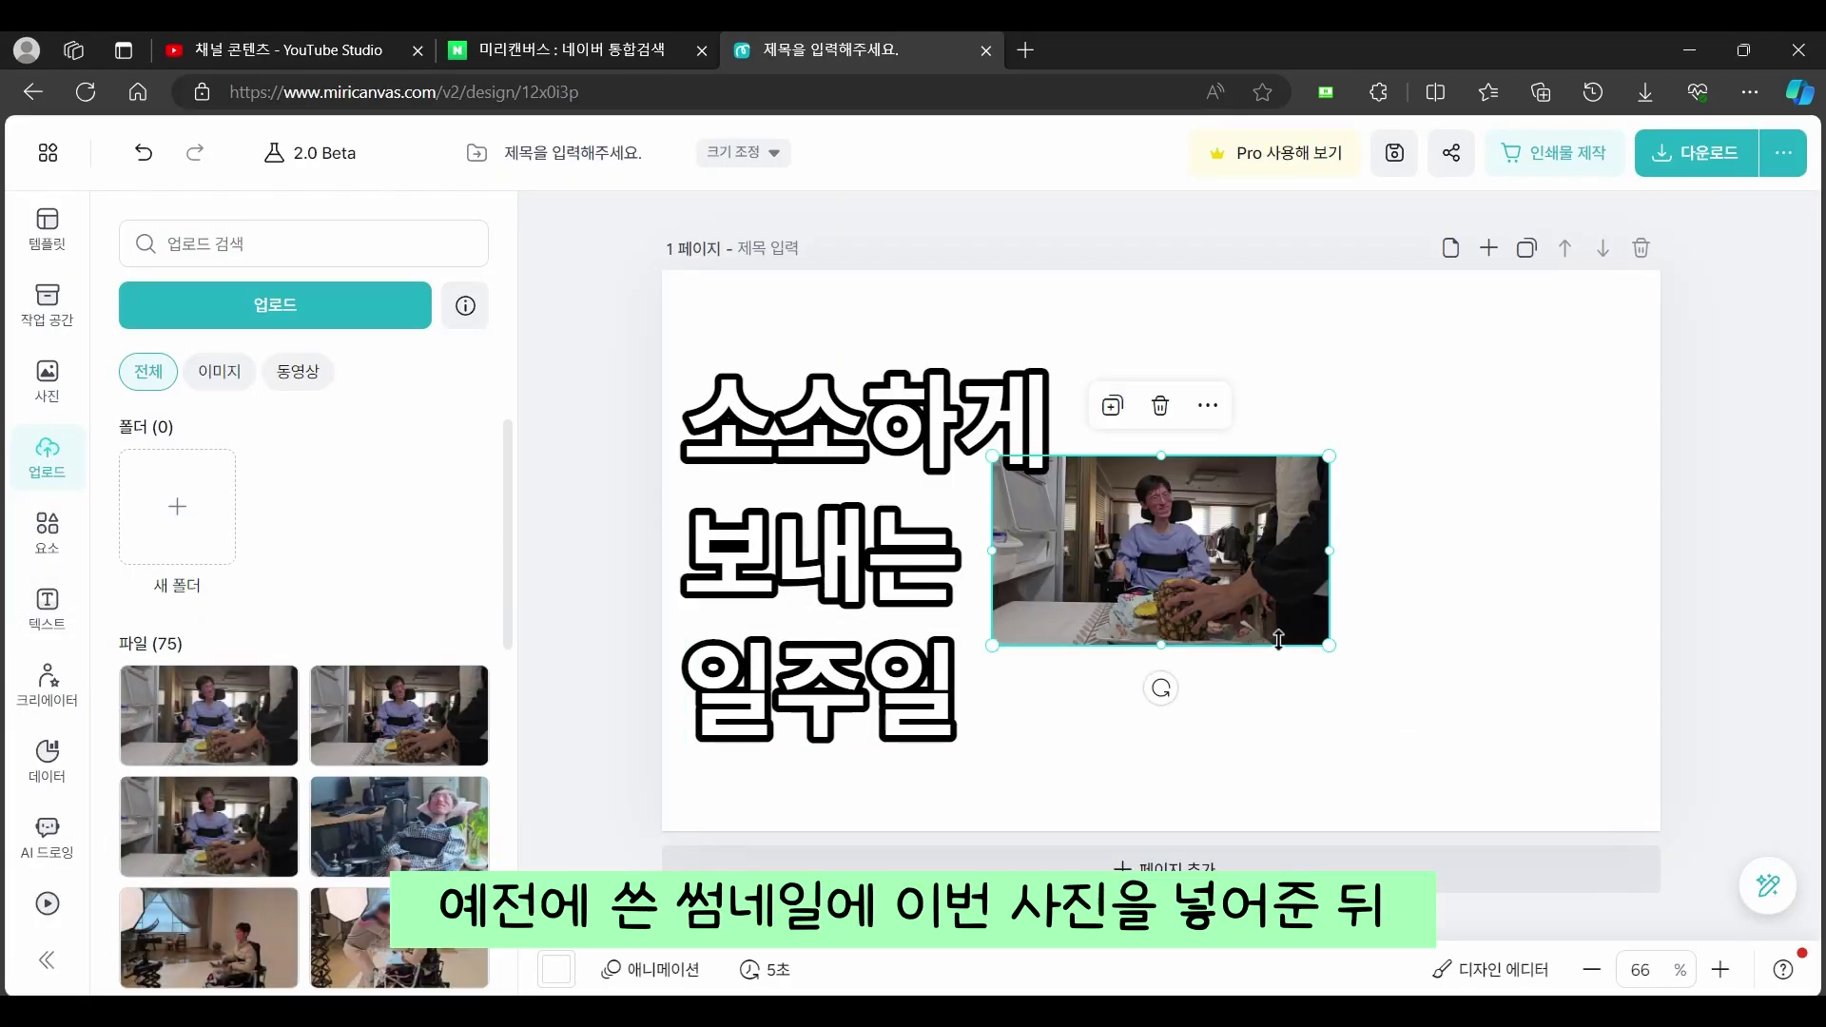
# Enlarge the pineapple-cutting photo to fill the page as the background, and replace the headline text with "함께라서 더 좋았던 시간들" on three lines.
pyautogui.moveTo(1329, 645); pyautogui.dragTo(1607, 775)
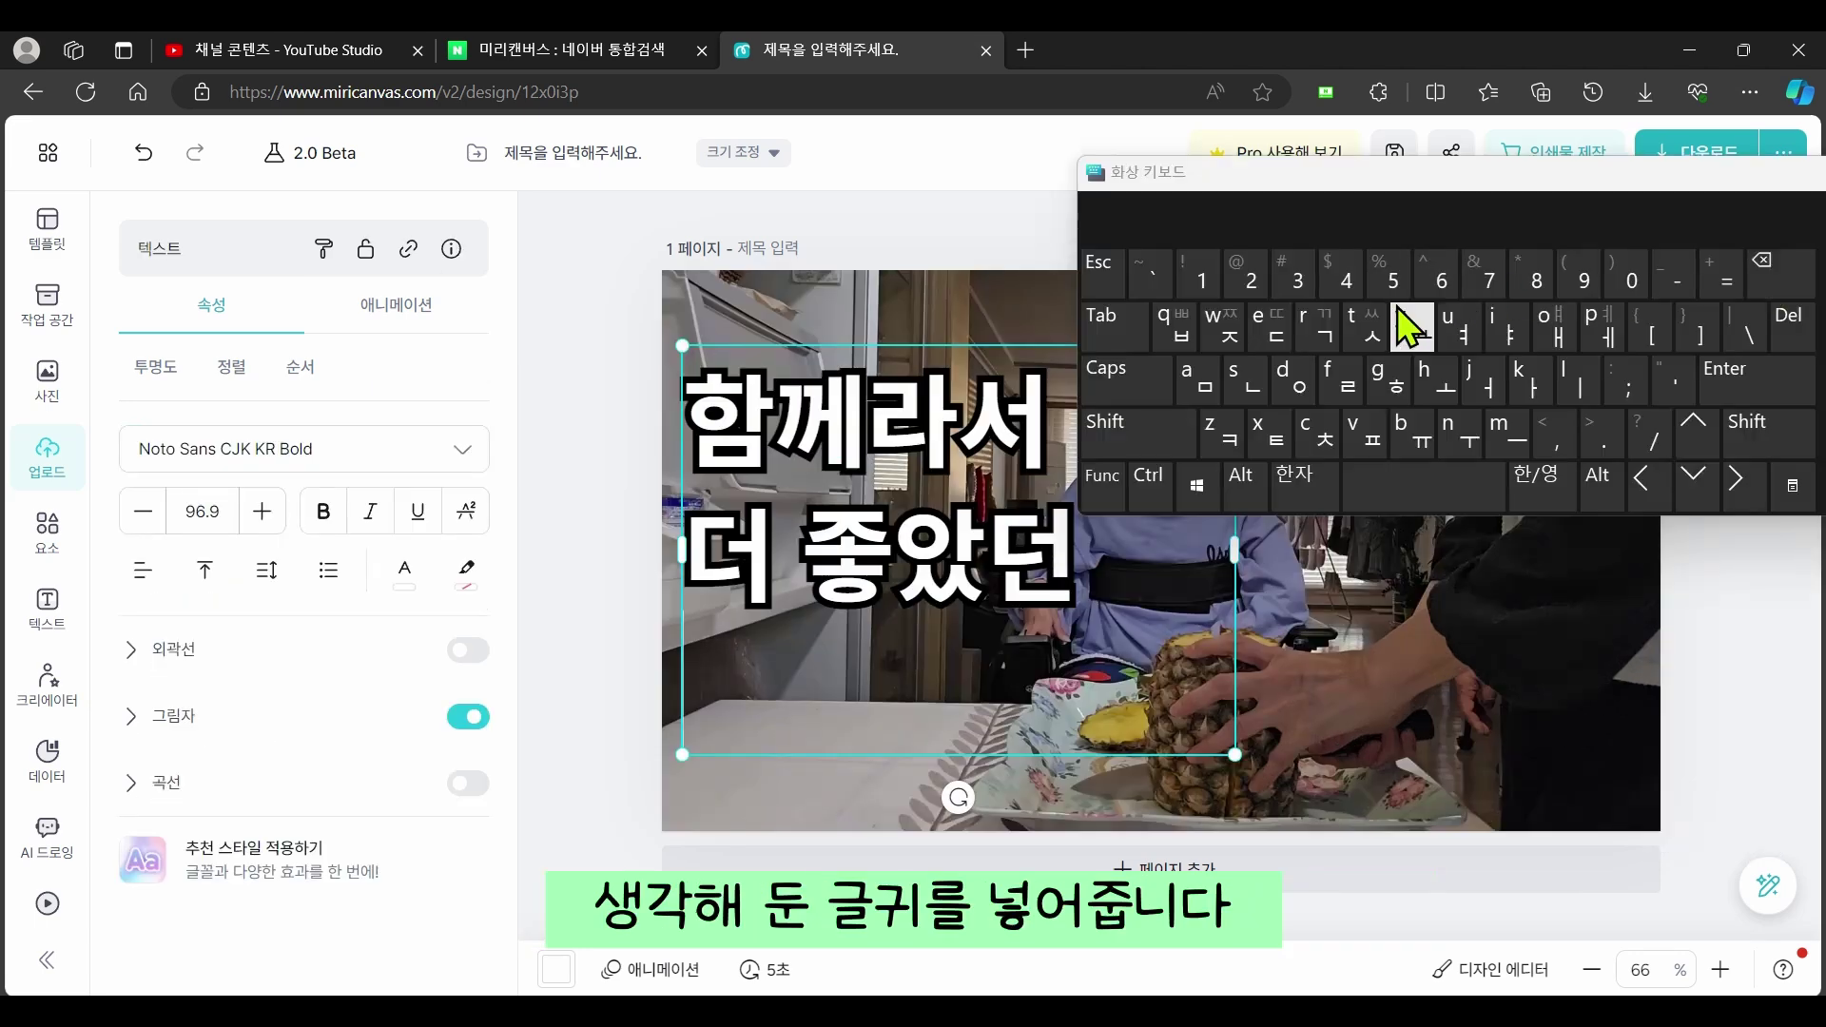
pyautogui.click(1367, 326)
pyautogui.click(1570, 380)
pyautogui.click(1318, 328)
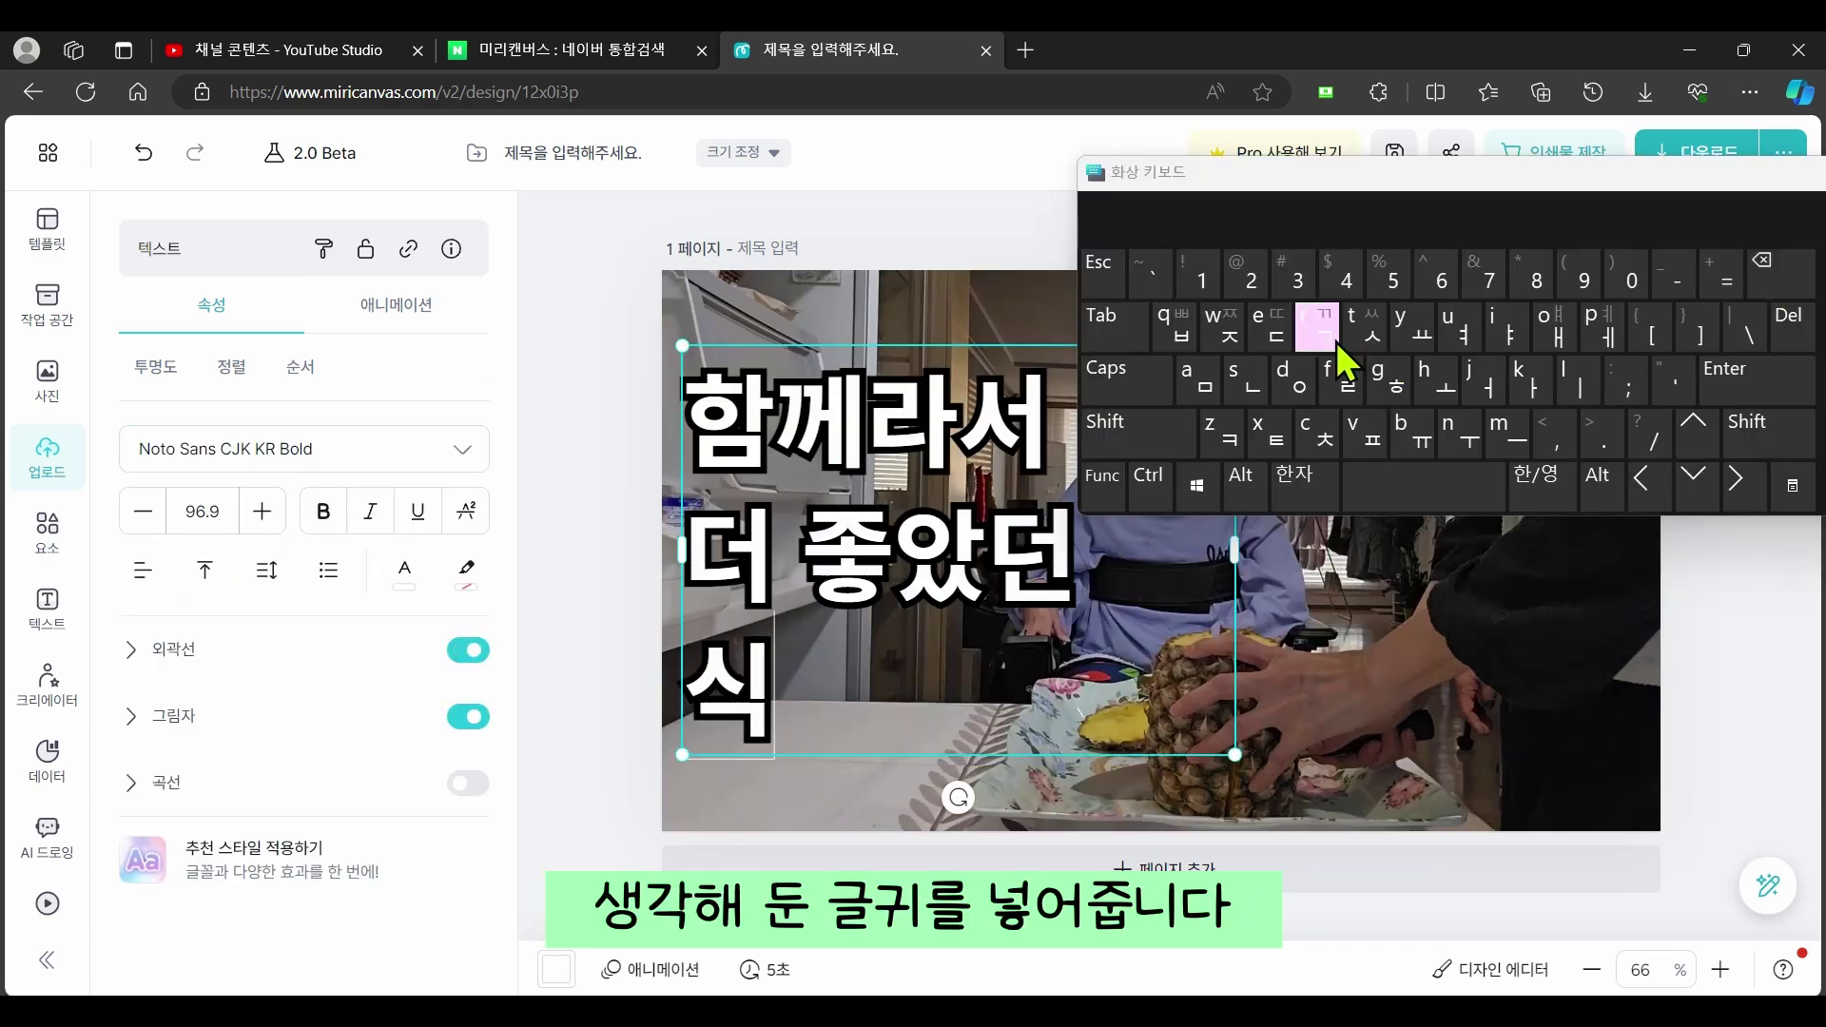
pyautogui.click(1522, 381)
pyautogui.click(1250, 385)
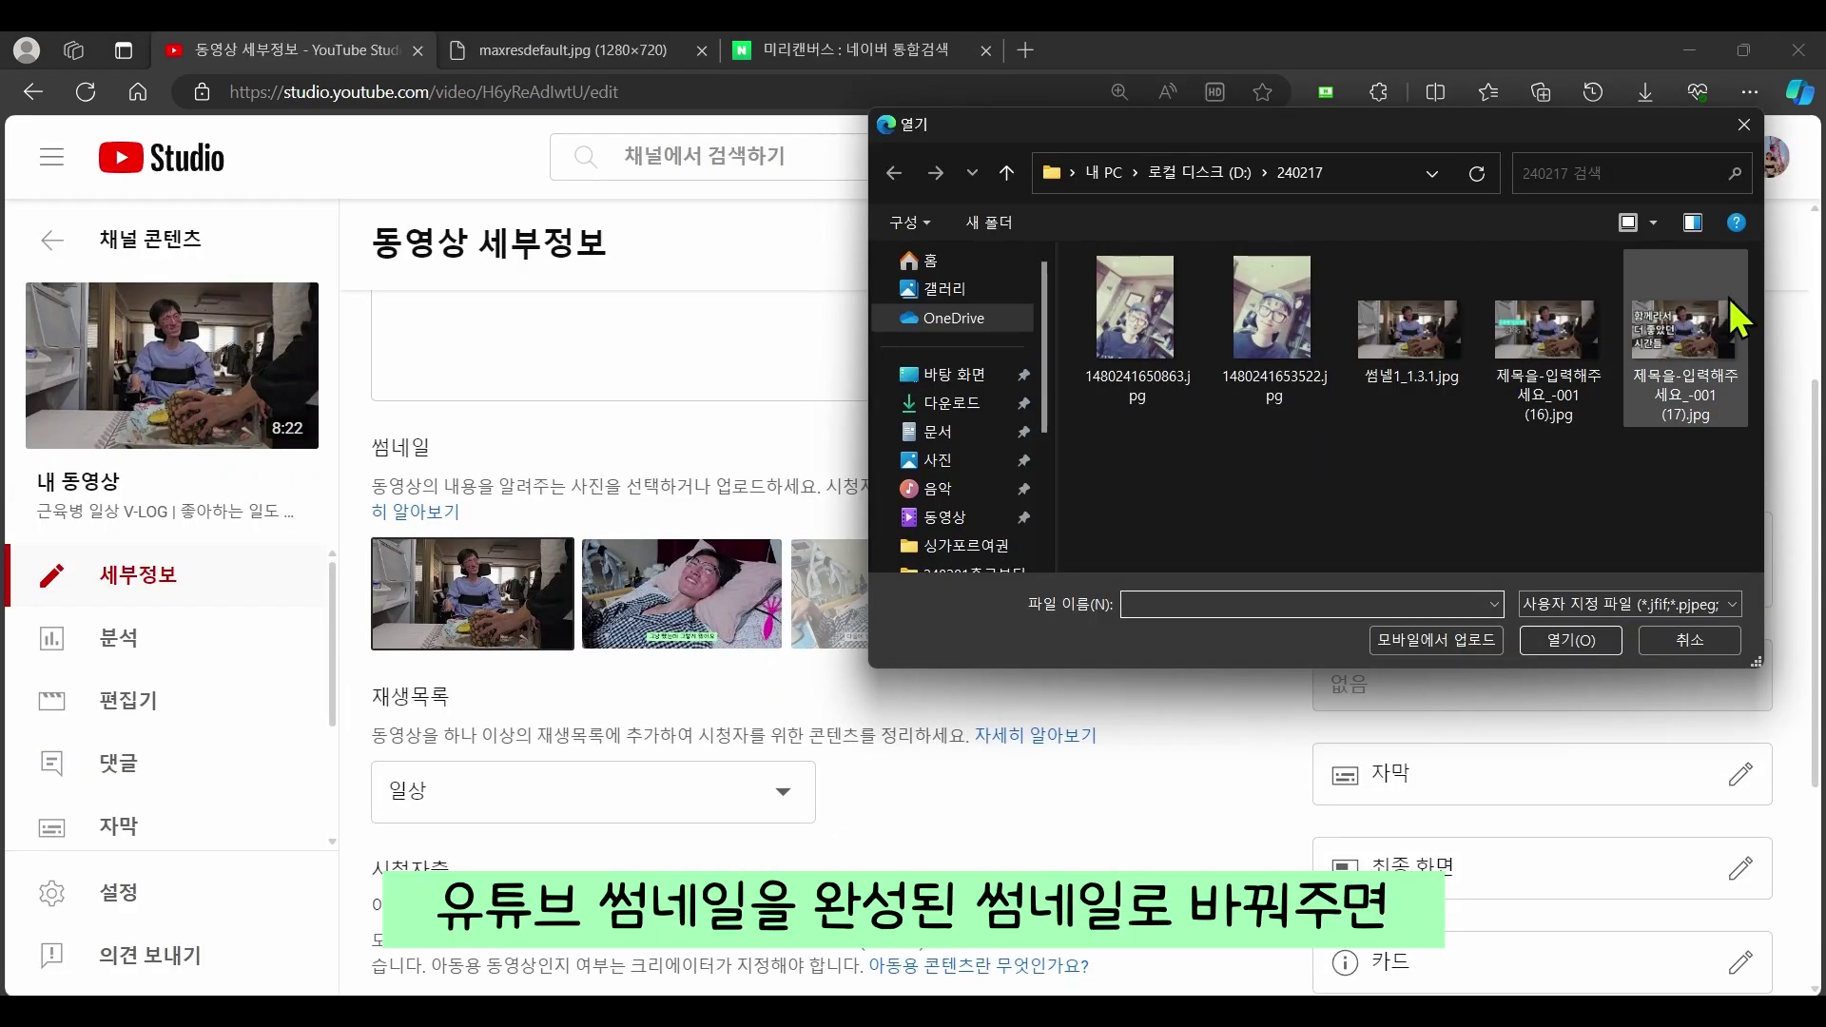
# In YouTube Studio, replace the video's thumbnail with 제목을-입력해주세요_-001 (17).jpg and save the video details.
pyautogui.doubleClick(1729, 302)
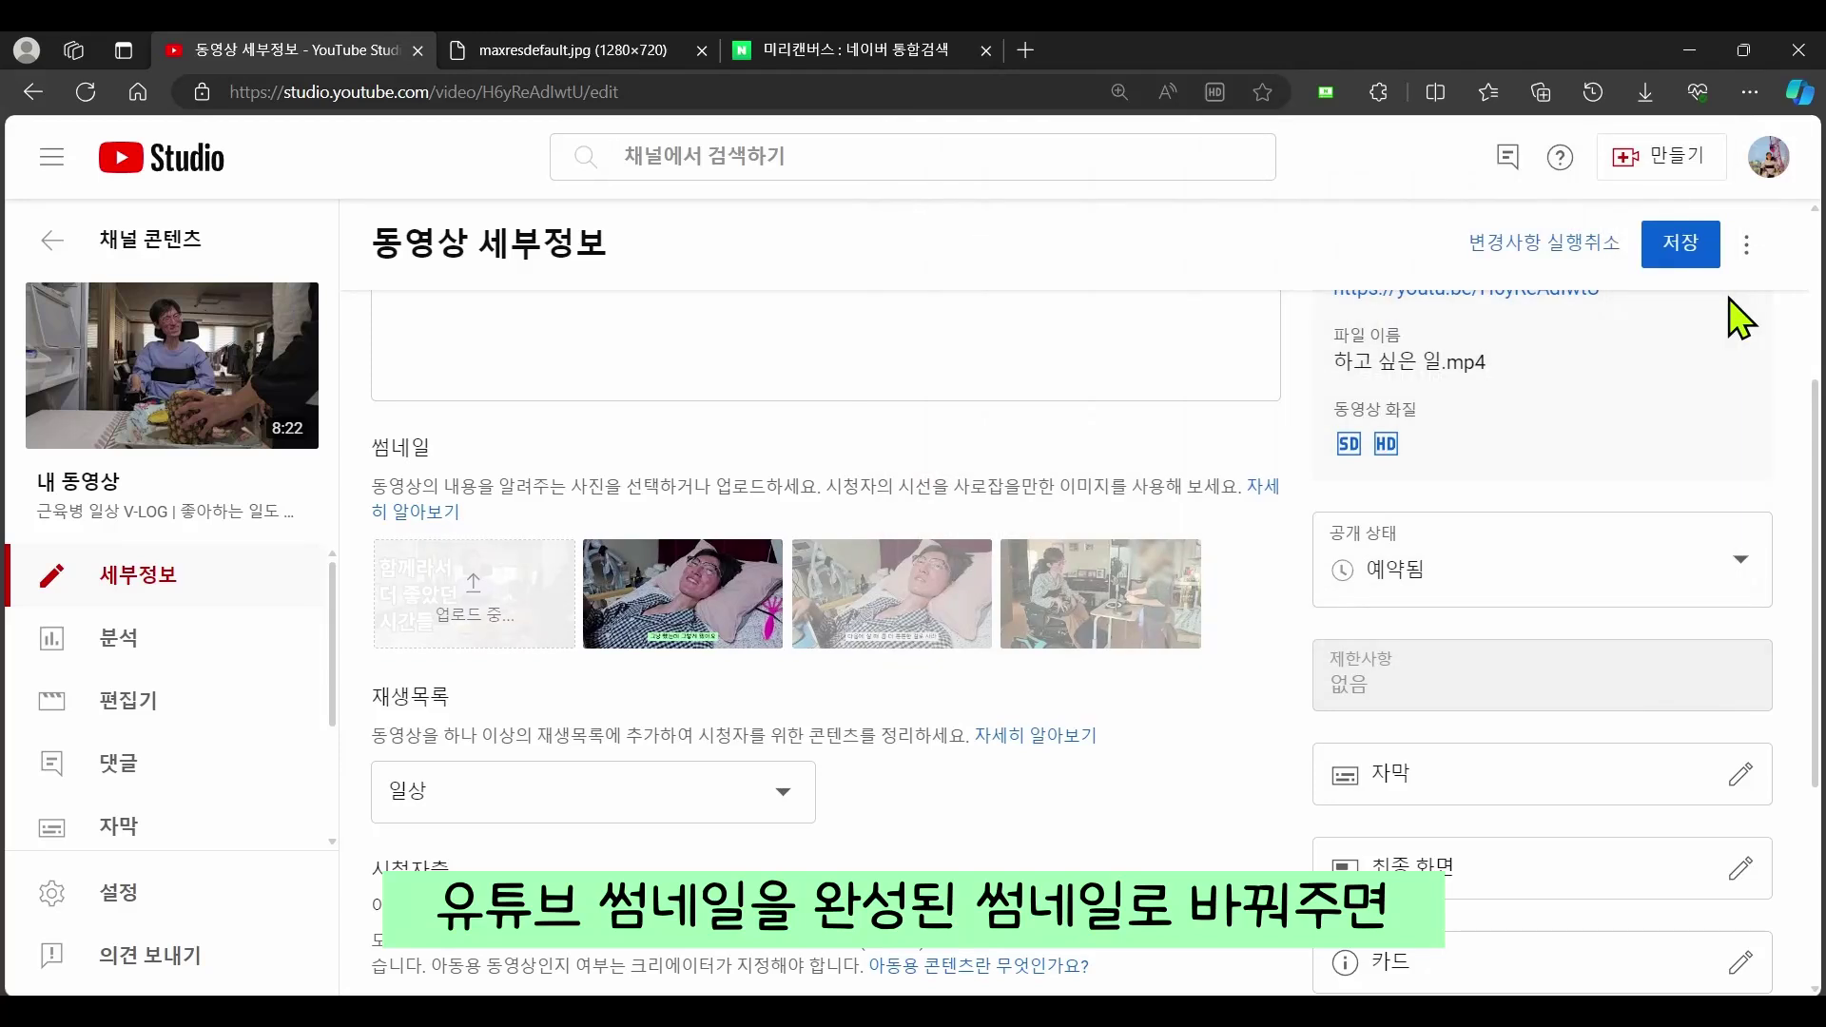
pyautogui.scroll(3, 1357, 371)
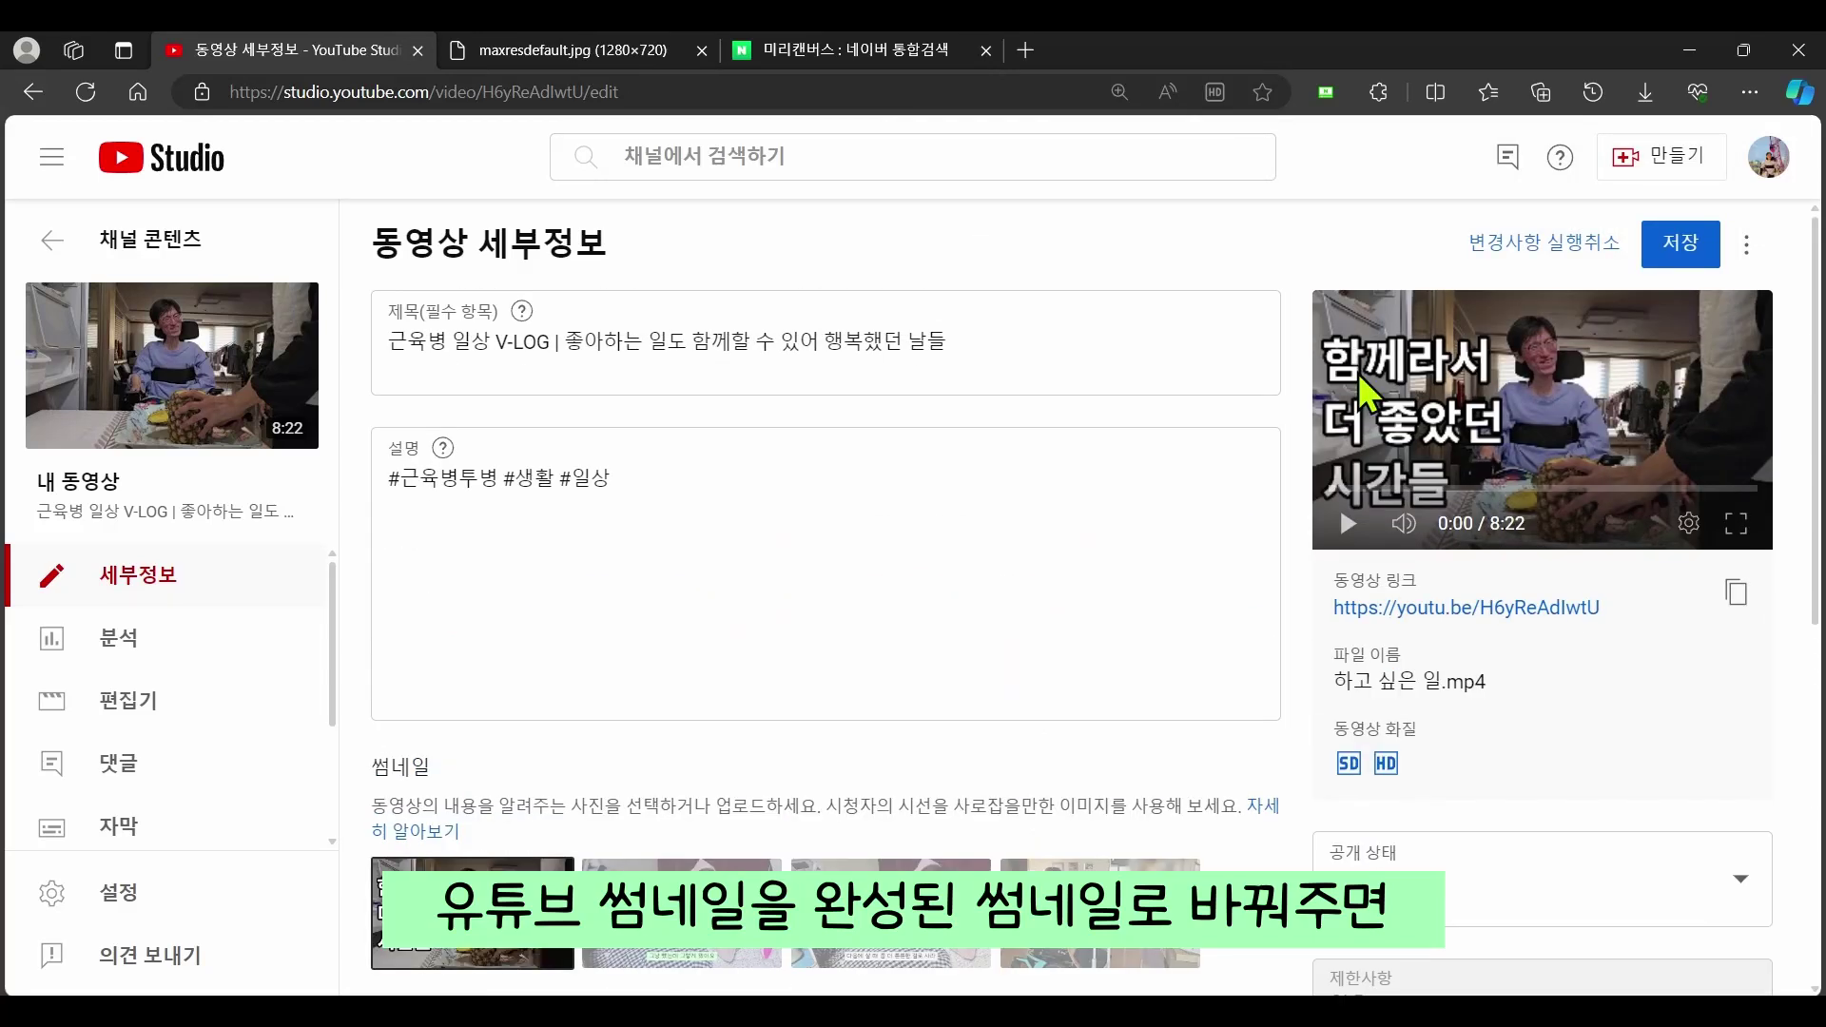
pyautogui.click(1693, 233)
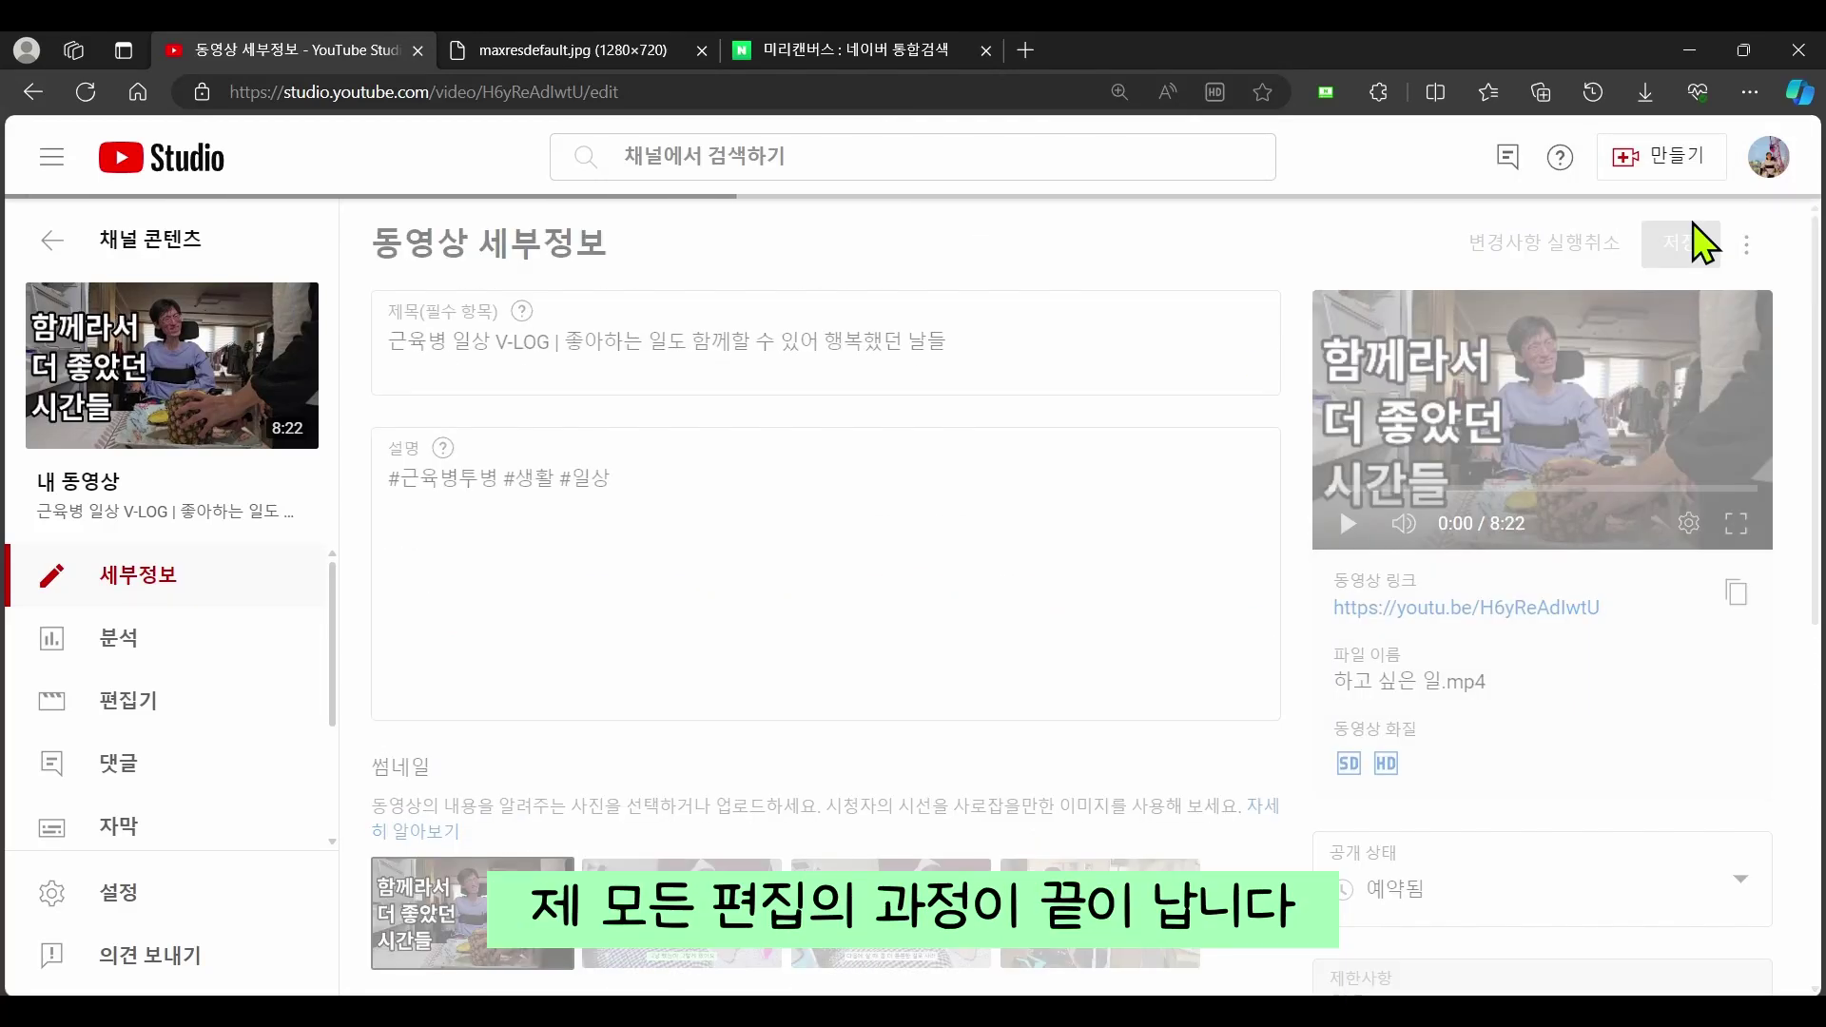